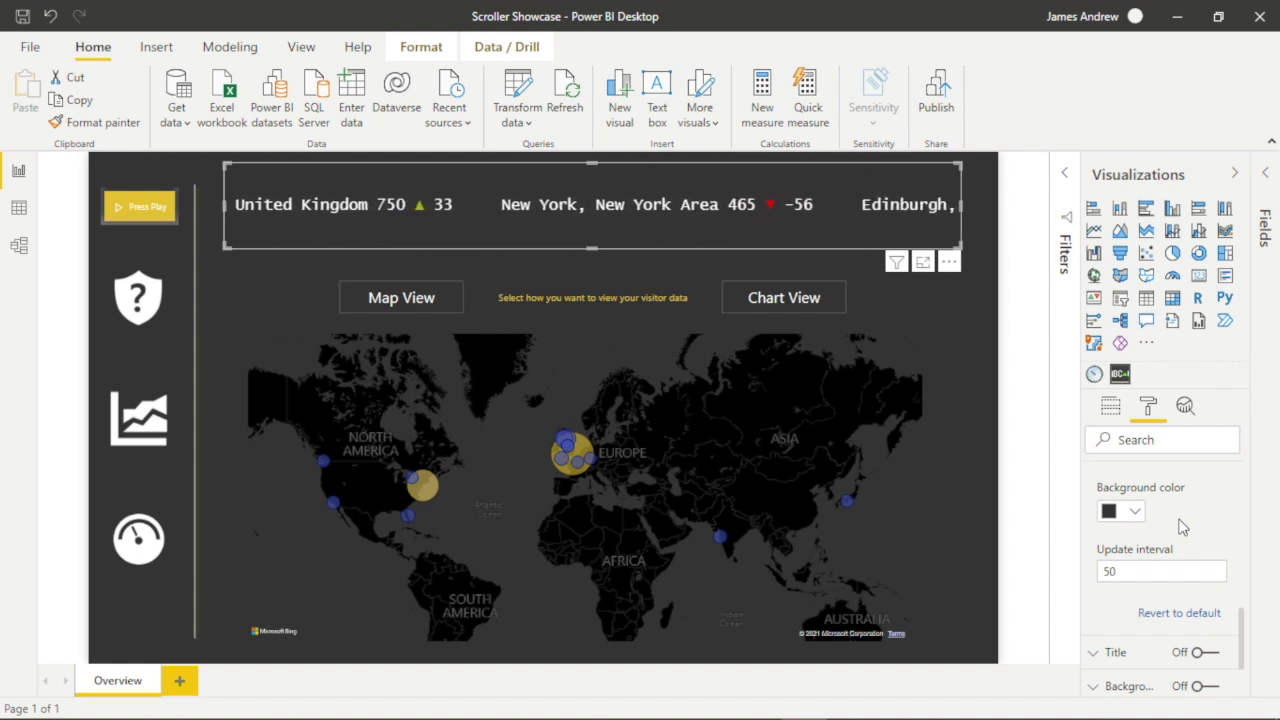
- Collapse the ticker's Scroller format settings and deselect it, leaving only the map and navigation buttons
{"action": "scroll", "coordinate": [1183, 527], "scroll_direction": "down", "scroll_amount": 3}
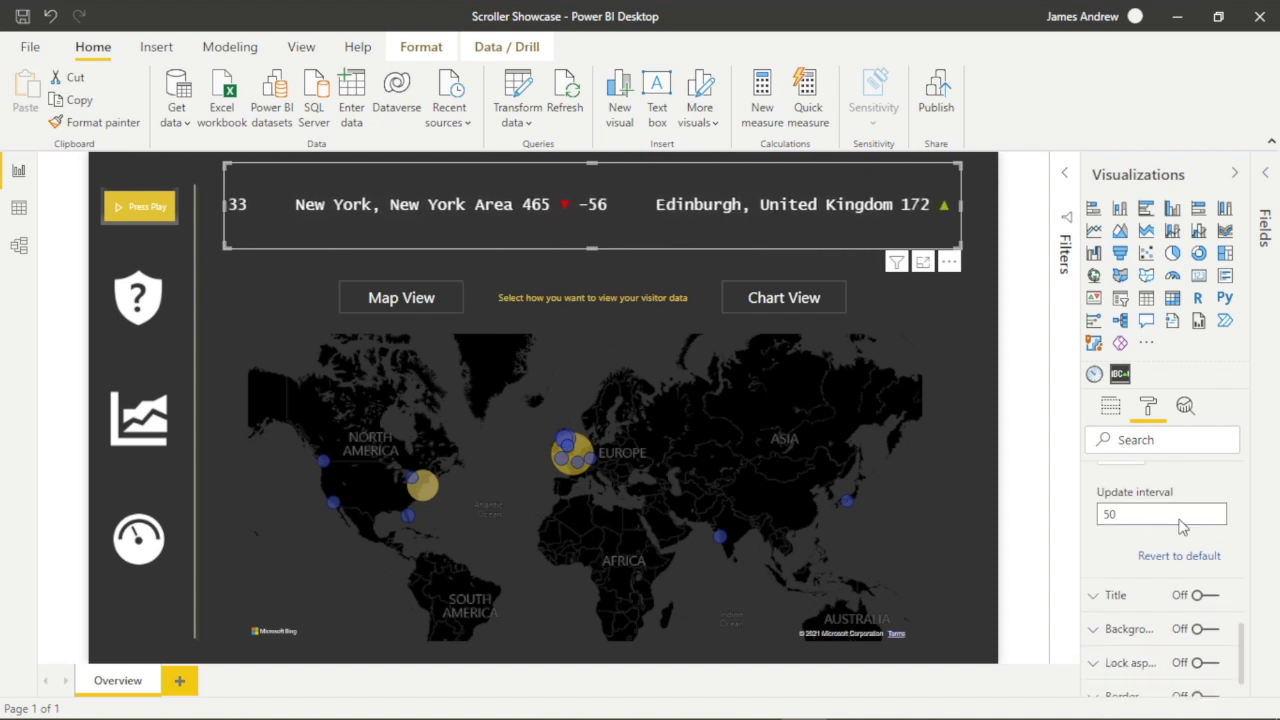
{"action": "scroll", "coordinate": [1180, 527], "scroll_direction": "up", "scroll_amount": 5}
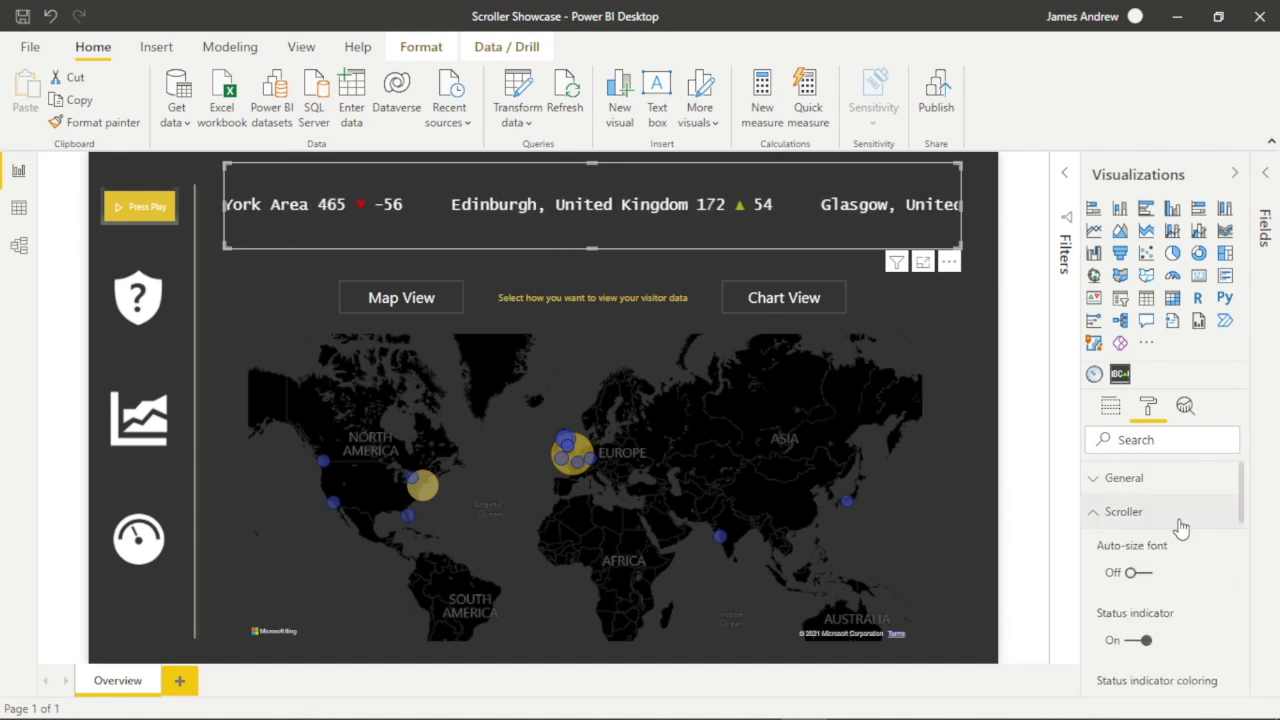
{"action": "left_click", "coordinate": [1098, 517]}
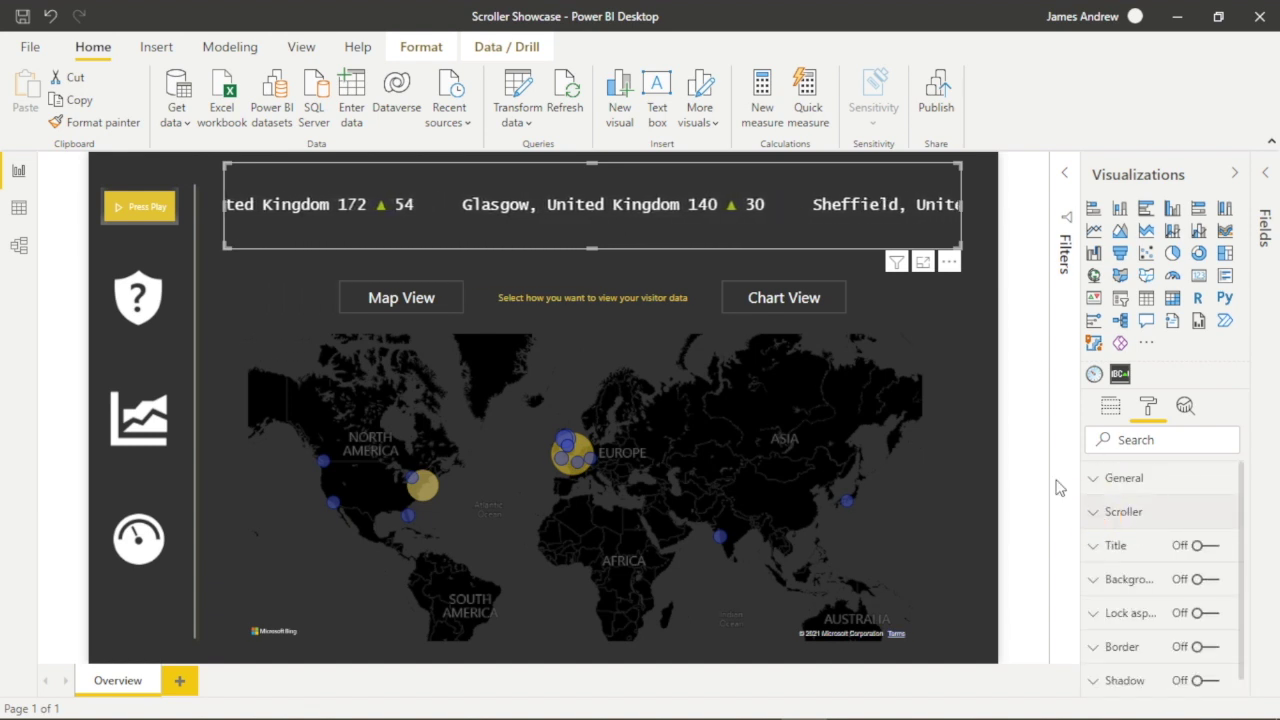
{"action": "left_click", "coordinate": [952, 433]}
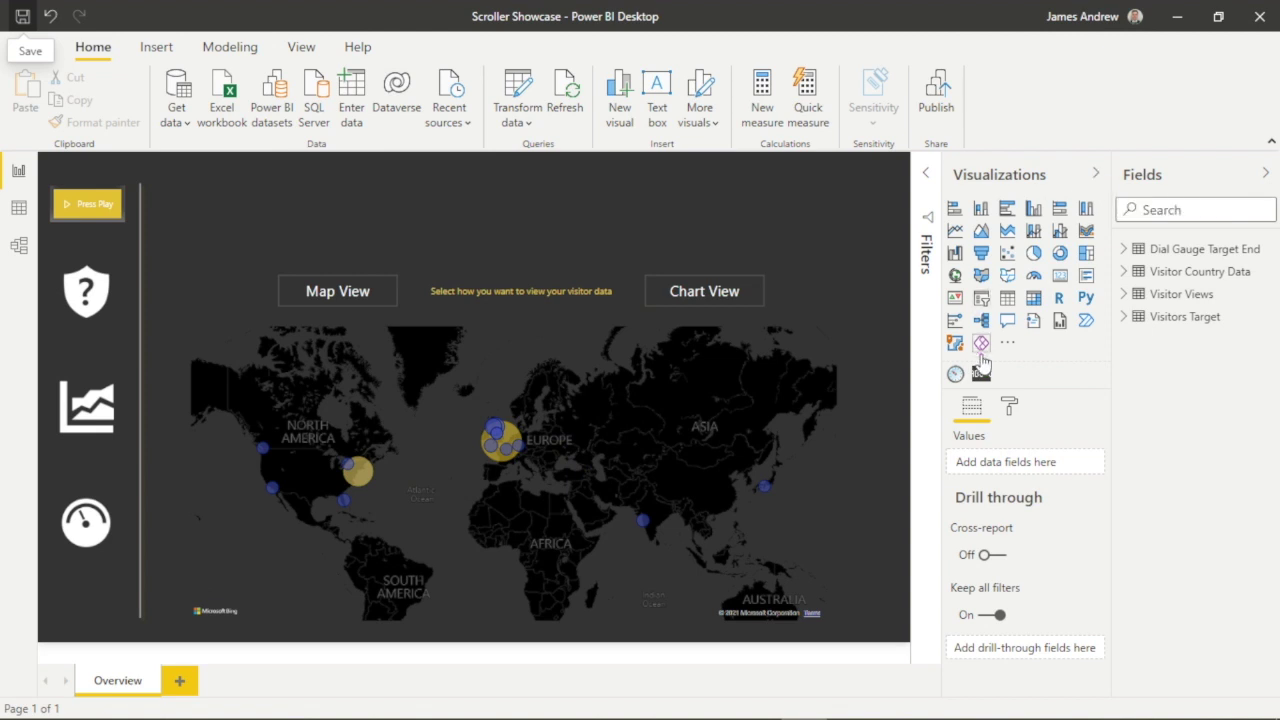
{"action": "left_click", "coordinate": [1008, 342]}
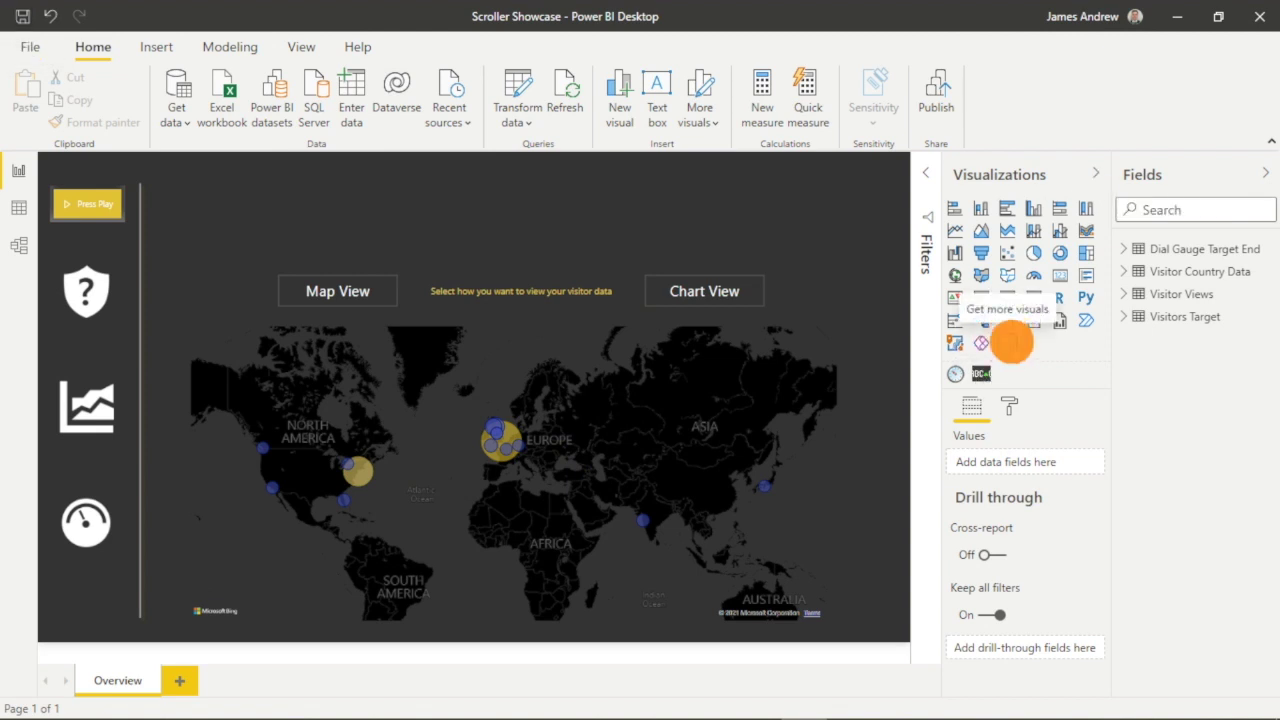
{"action": "left_click", "coordinate": [1073, 351]}
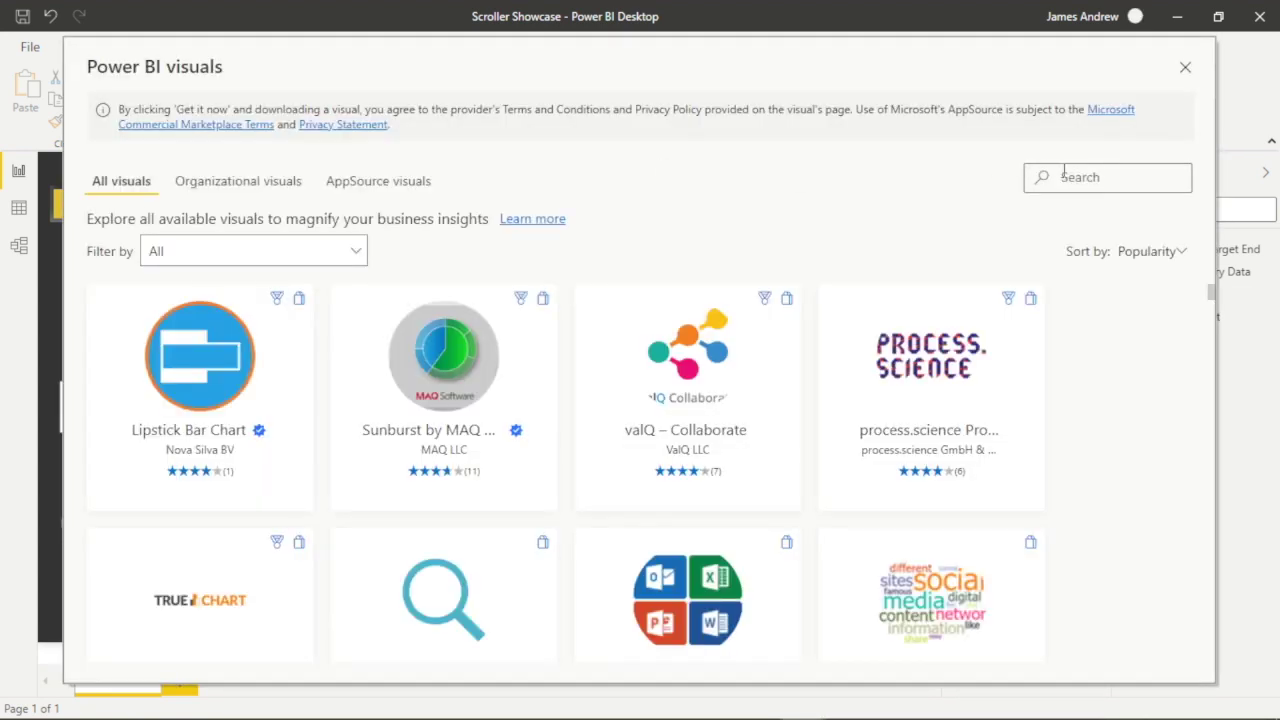
{"action": "type", "text": "roller"}
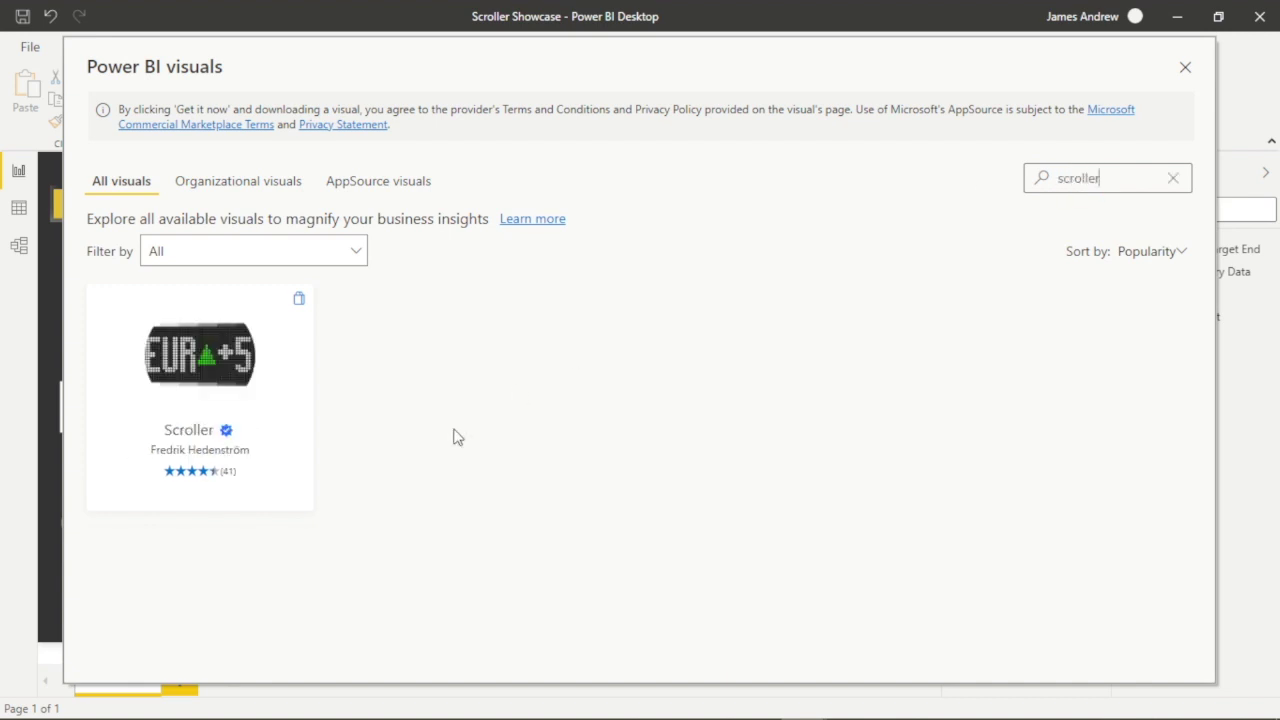
{"action": "left_click", "coordinate": [223, 374]}
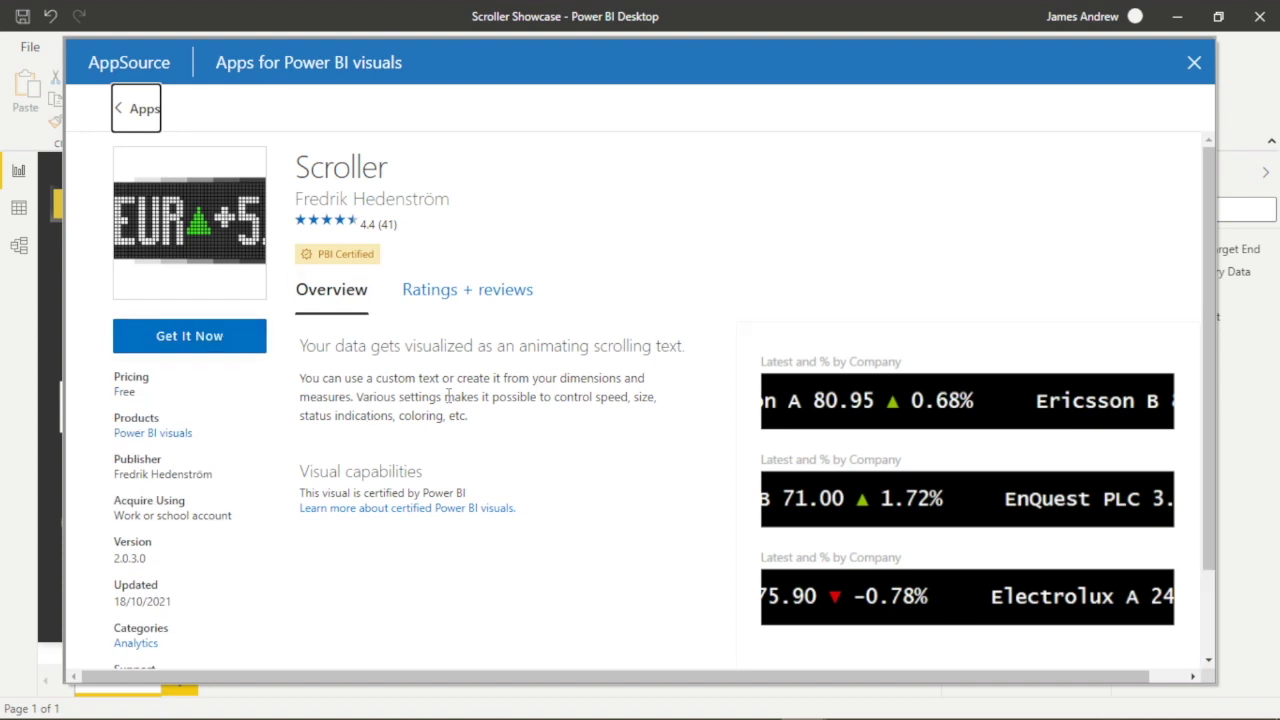
{"action": "scroll", "coordinate": [506, 528], "scroll_direction": "down", "scroll_amount": 2}
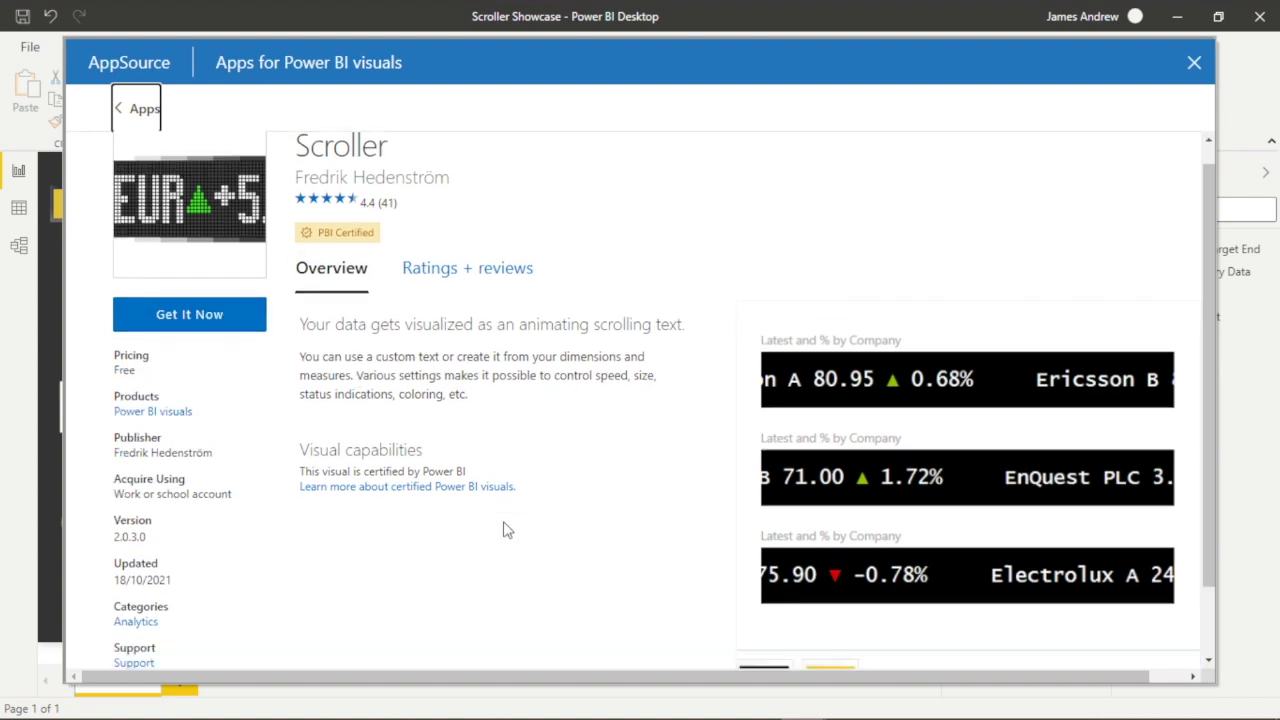
{"action": "left_click", "coordinate": [823, 600]}
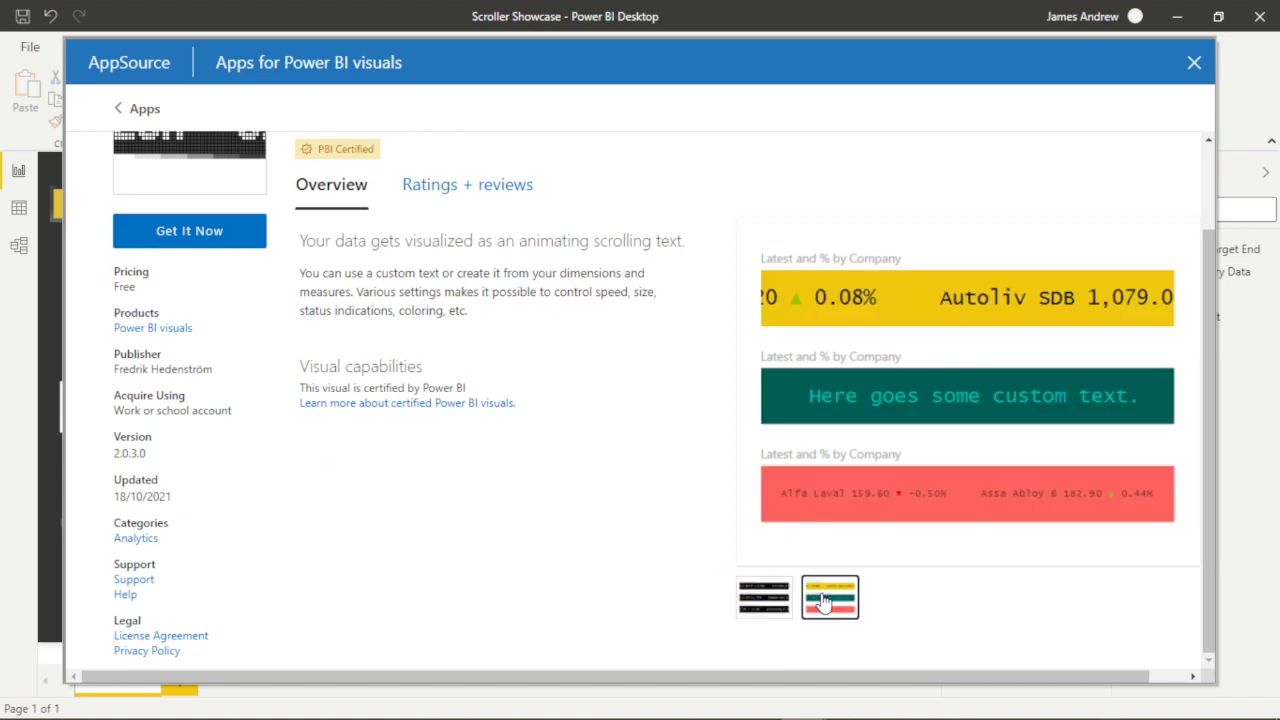
{"action": "left_click", "coordinate": [770, 600]}
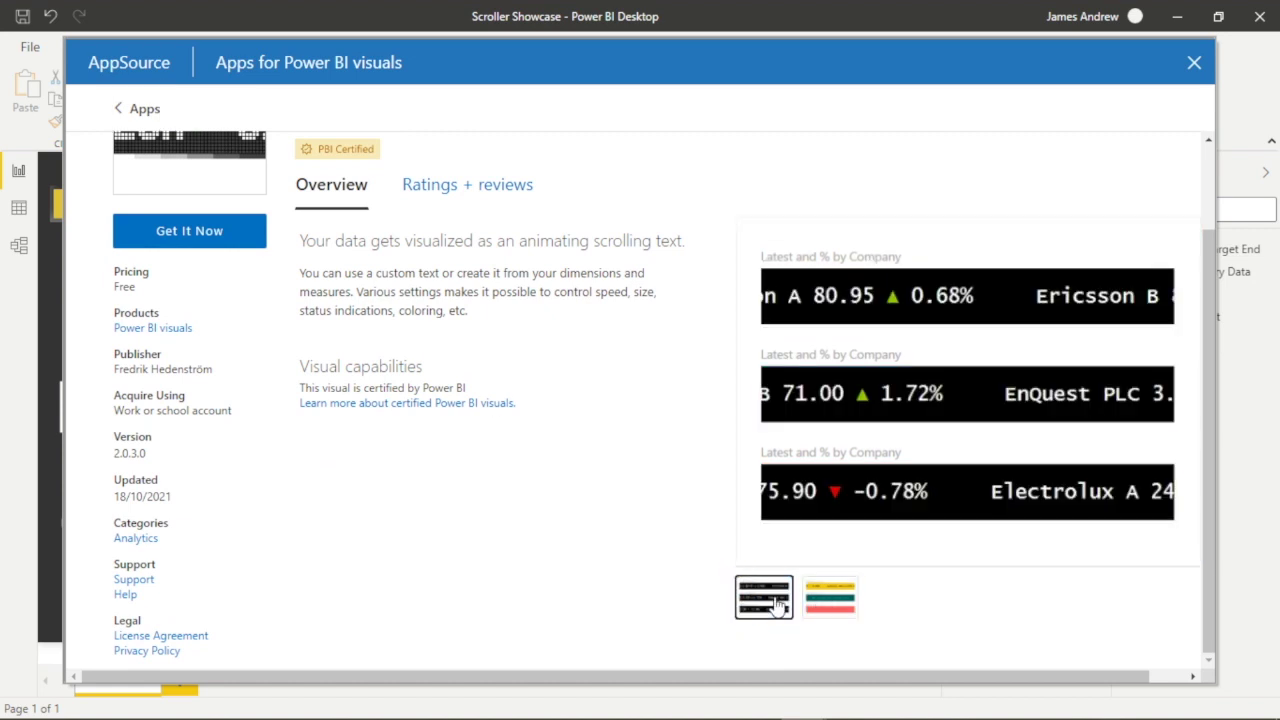
{"action": "scroll", "coordinate": [766, 600], "scroll_direction": "up", "scroll_amount": 2}
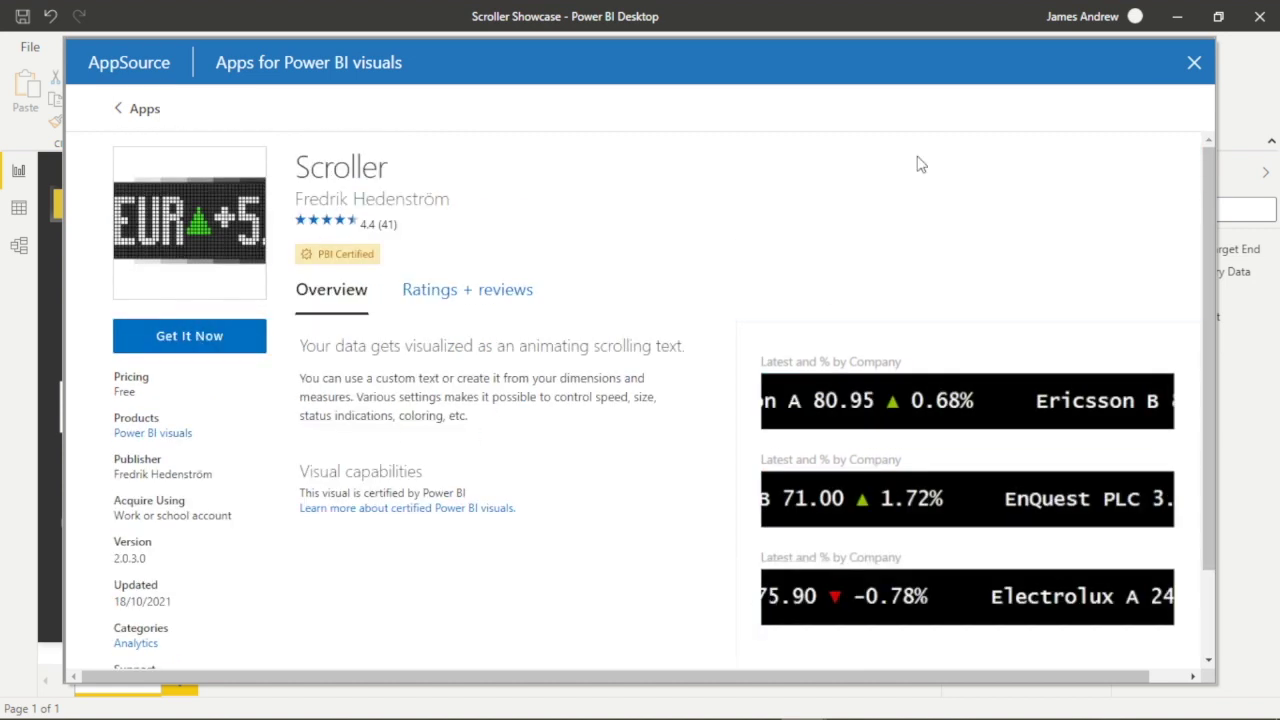
{"action": "left_click", "coordinate": [1194, 64]}
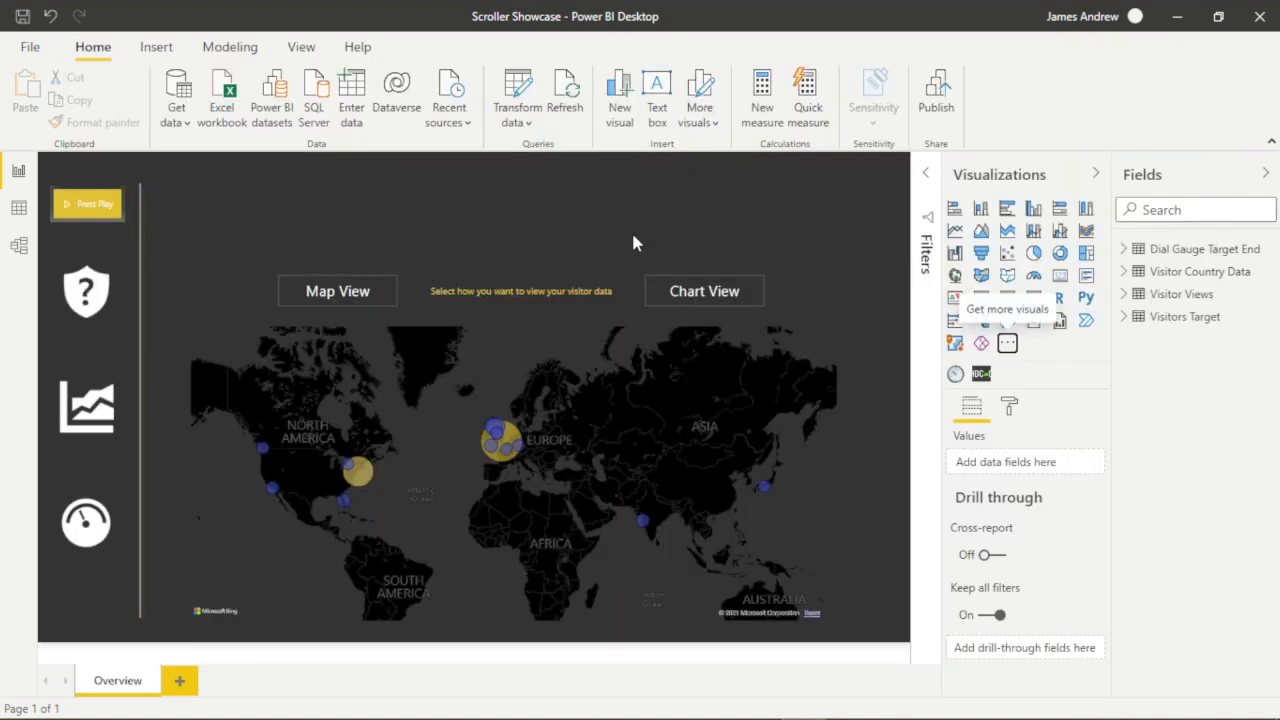
- Add a new Scroller visual and stretch it into a wide strip across the page top
{"action": "left_click", "coordinate": [981, 376]}
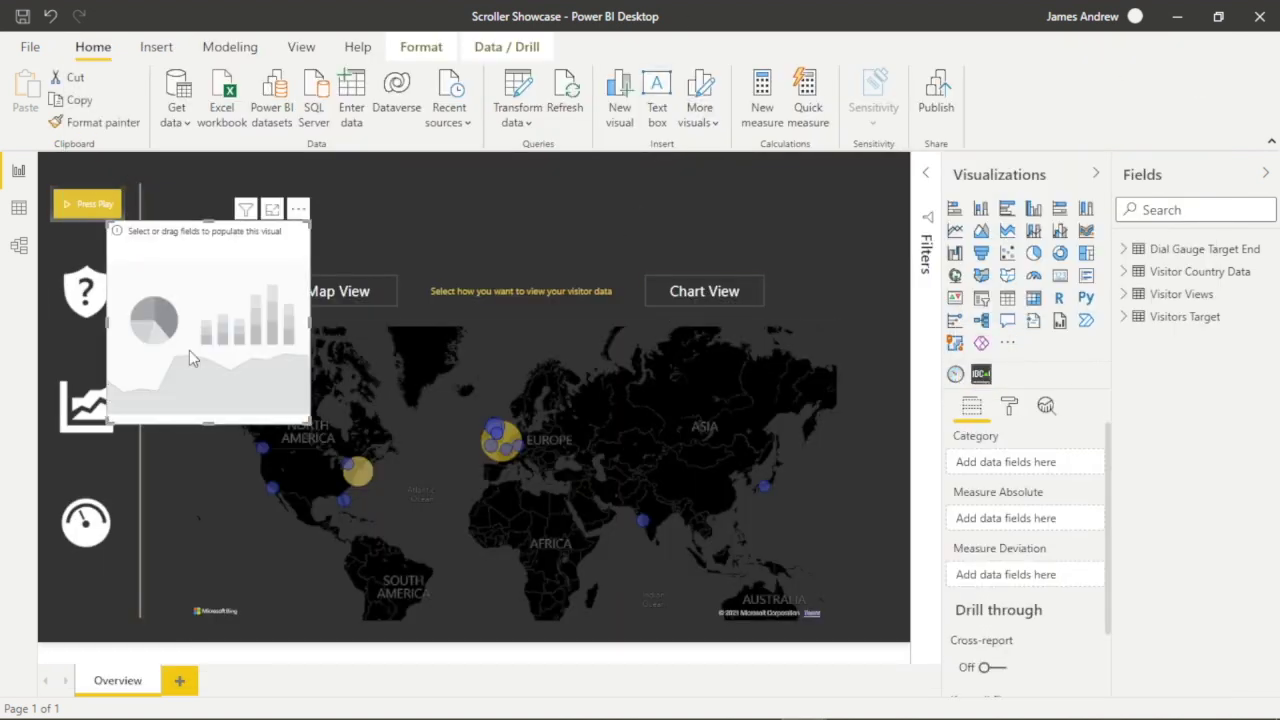
{"action": "left_click_drag", "start_coordinate": [304, 423], "coordinate": [874, 289]}
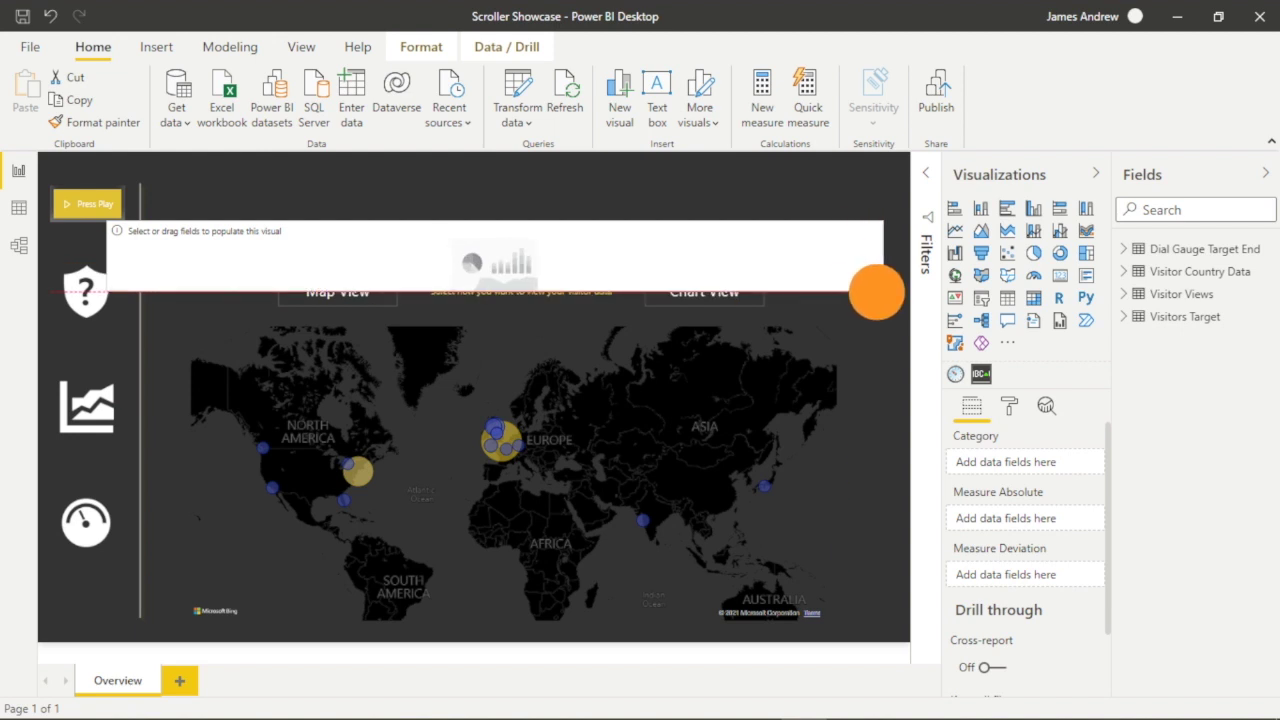
{"action": "left_click_drag", "start_coordinate": [759, 249], "coordinate": [786, 206]}
{"action": "left_click_drag", "start_coordinate": [886, 248], "coordinate": [837, 243]}
{"action": "left_click_drag", "start_coordinate": [649, 203], "coordinate": [690, 188]}
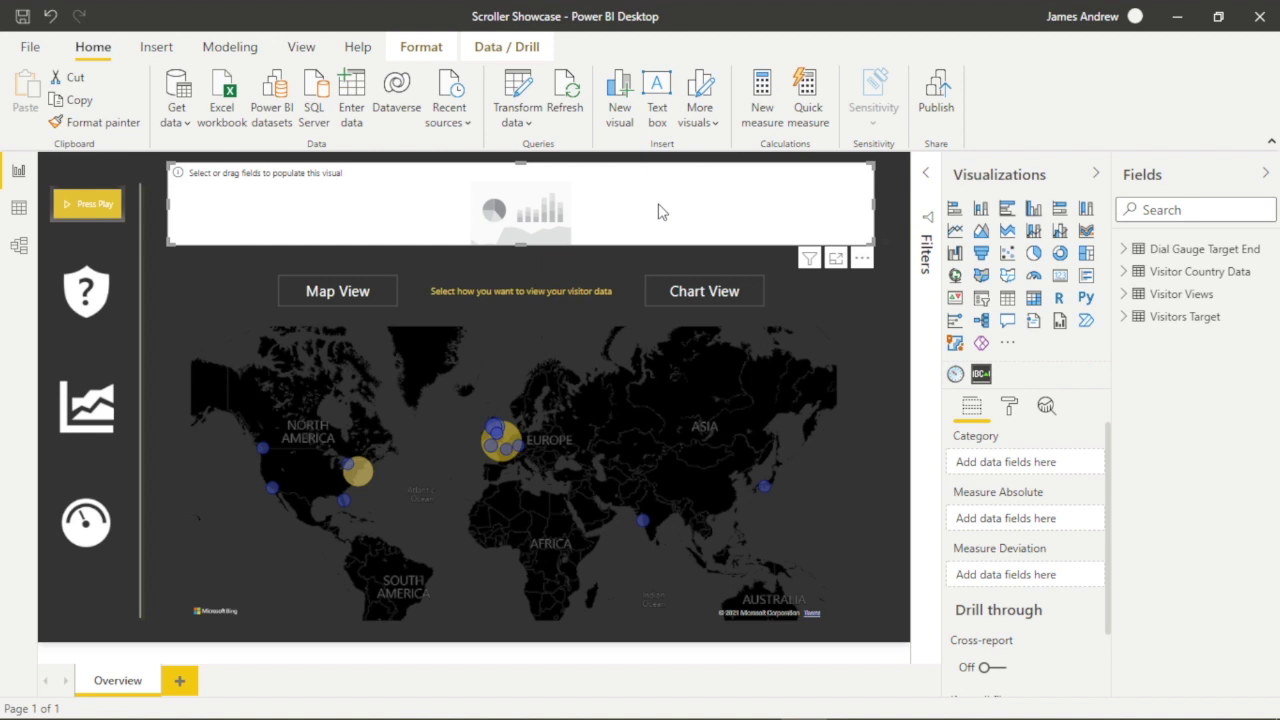
- Rename Total views to 'Total Views This Month' and use Location as category and it as value
{"action": "left_click", "coordinate": [1130, 270]}
{"action": "left_click", "coordinate": [1266, 362]}
{"action": "left_click", "coordinate": [1135, 493]}
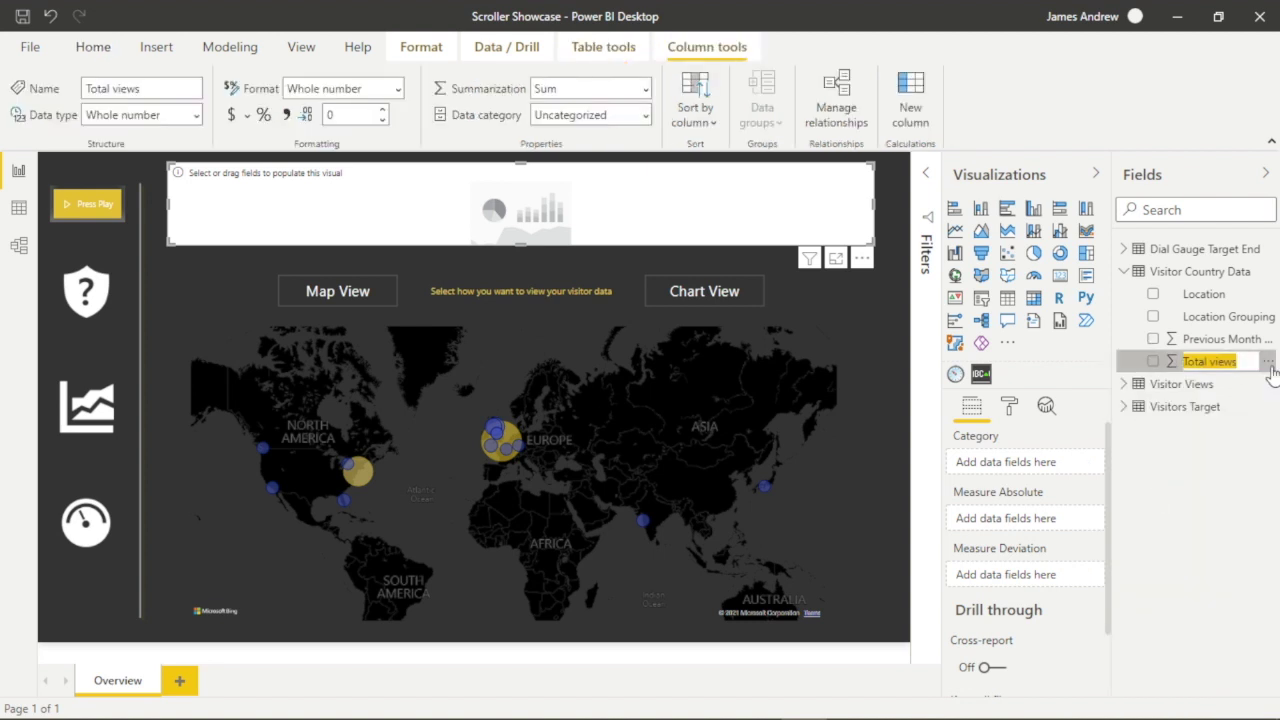
{"action": "left_click", "coordinate": [1250, 360]}
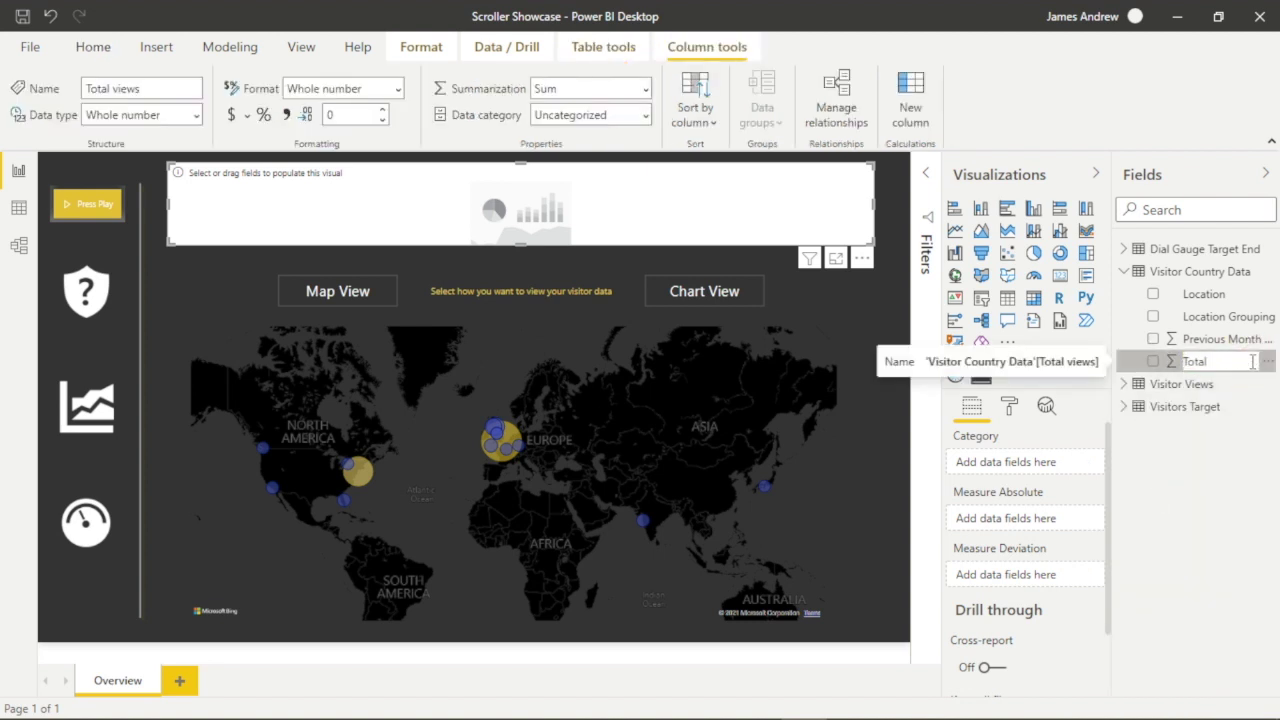
{"action": "type", "text": "his Month"}
{"action": "key", "text": "Return"}
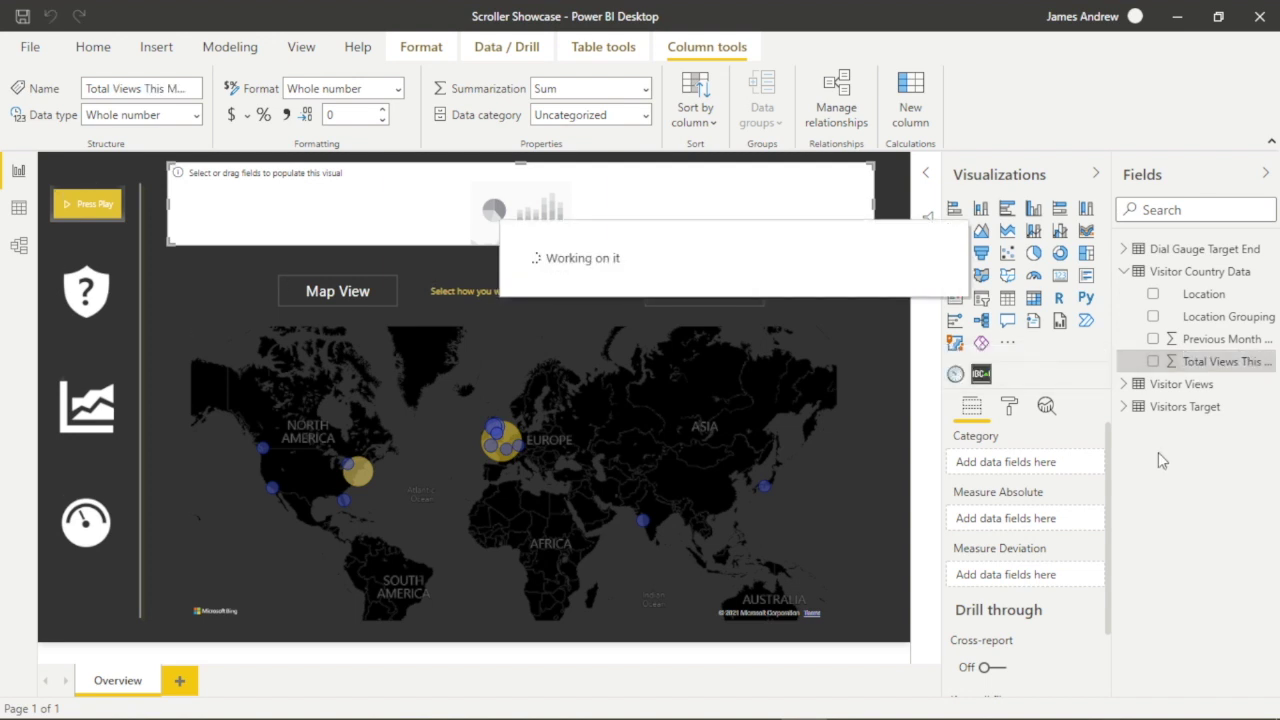
{"action": "left_click_drag", "start_coordinate": [1213, 290], "coordinate": [1037, 465]}
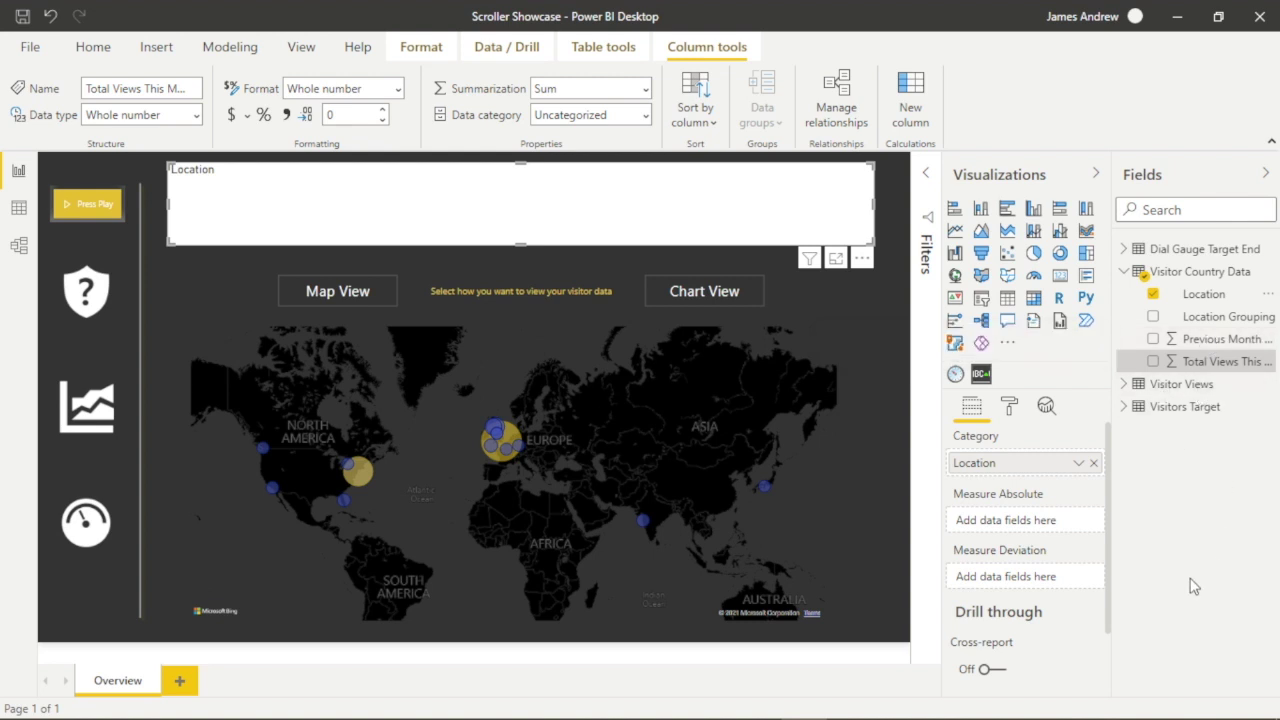
{"action": "left_click_drag", "start_coordinate": [1222, 361], "coordinate": [1038, 530]}
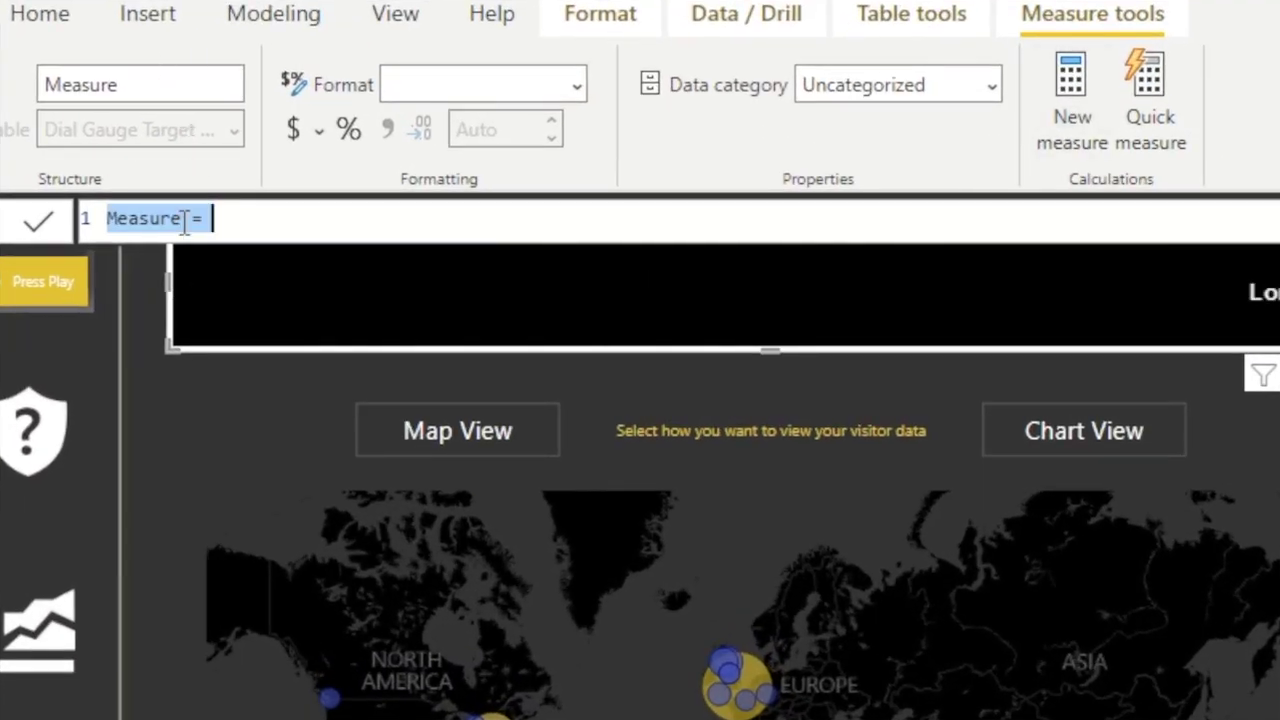
- Name the measure 'Monthly View Variance' and start its formula with SUM of Total Views This Month
{"action": "left_click", "coordinate": [184, 219]}
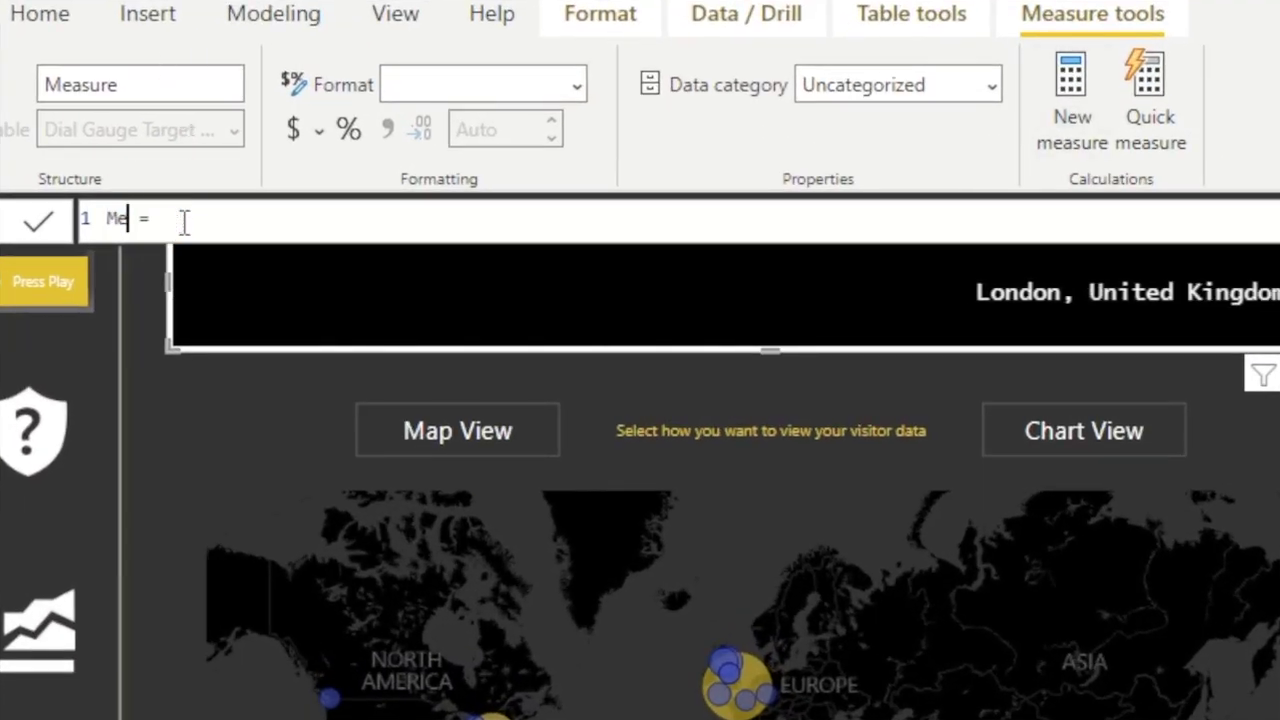
{"action": "type", "text": "onthly V"}
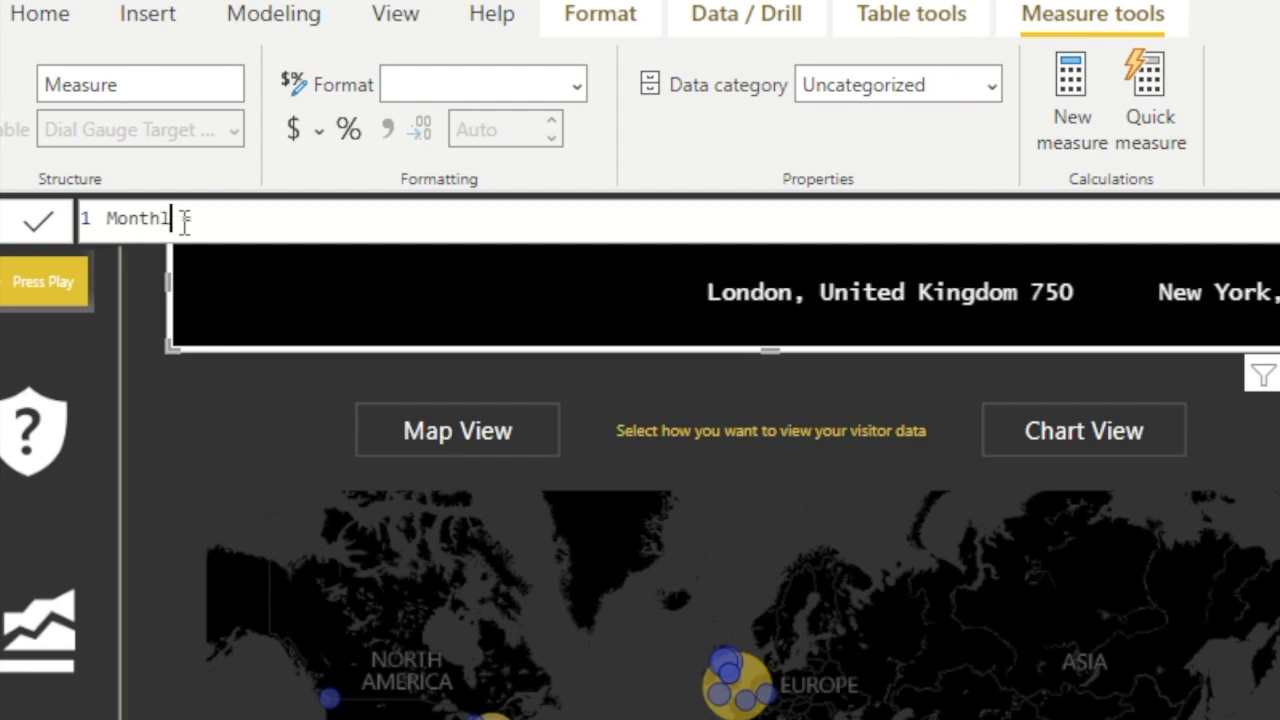
{"action": "type", "text": "iew Var"}
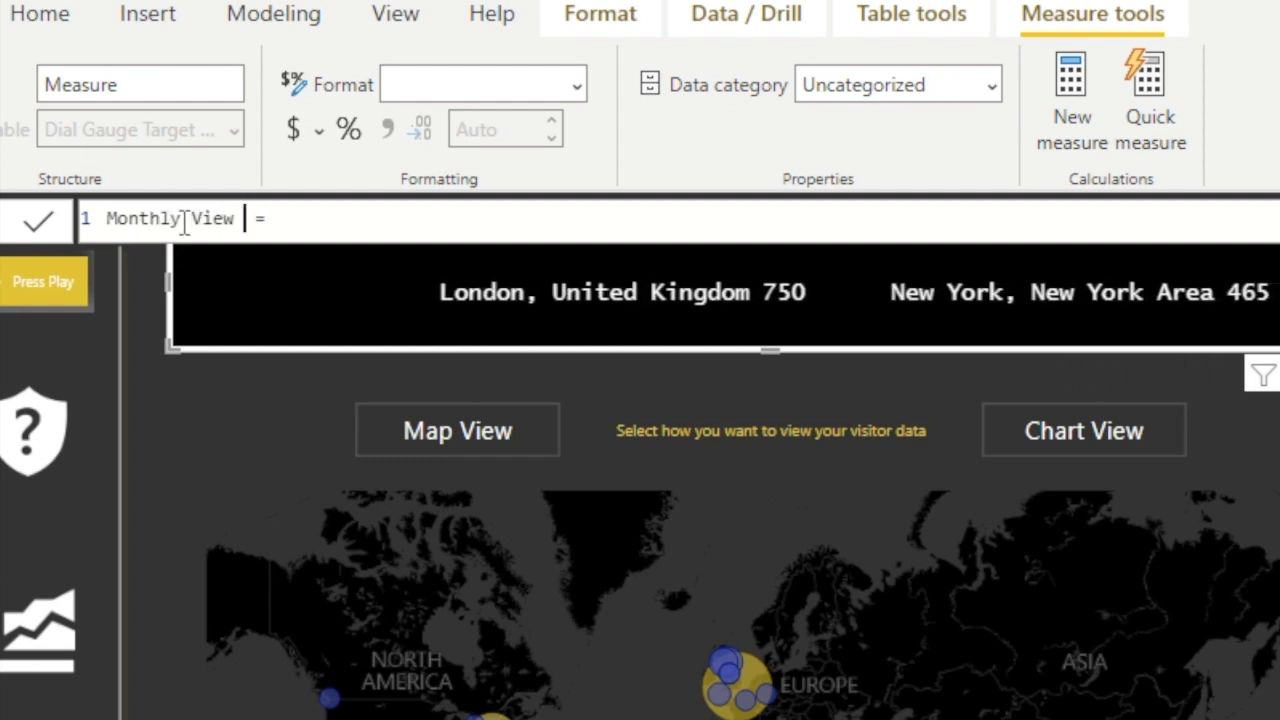
{"action": "type", "text": "iance"}
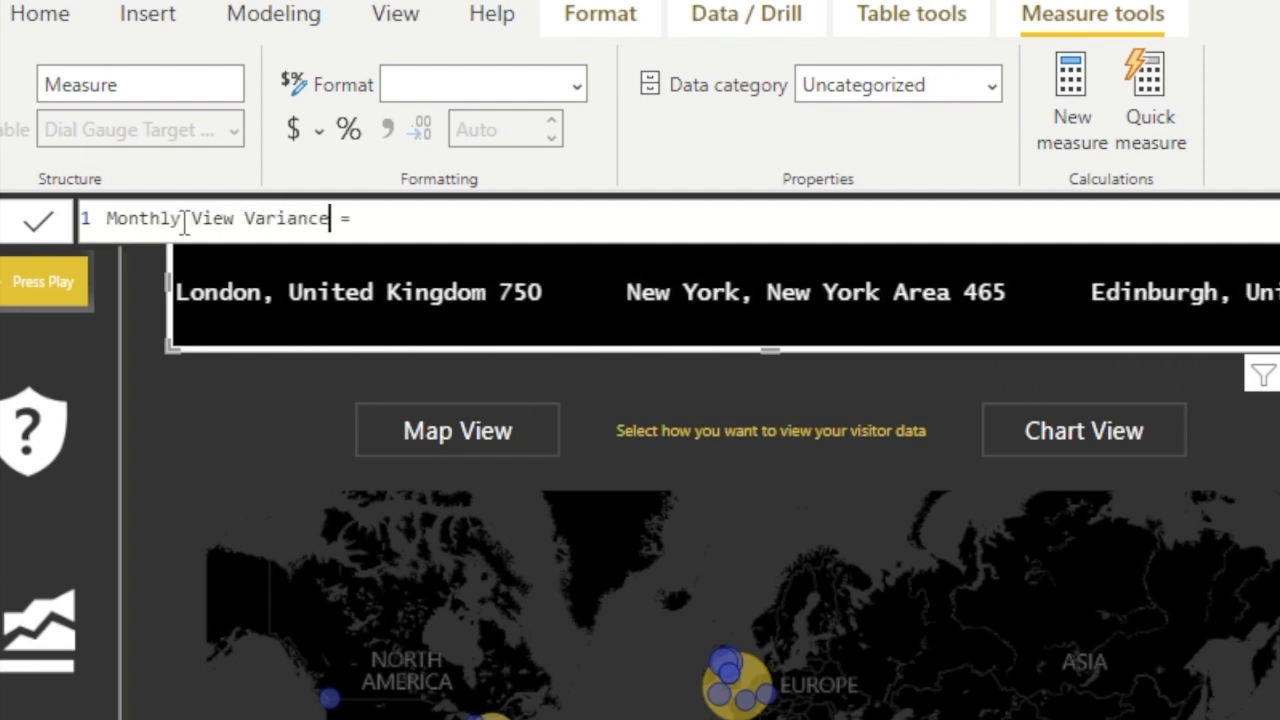
{"action": "left_click", "coordinate": [380, 216]}
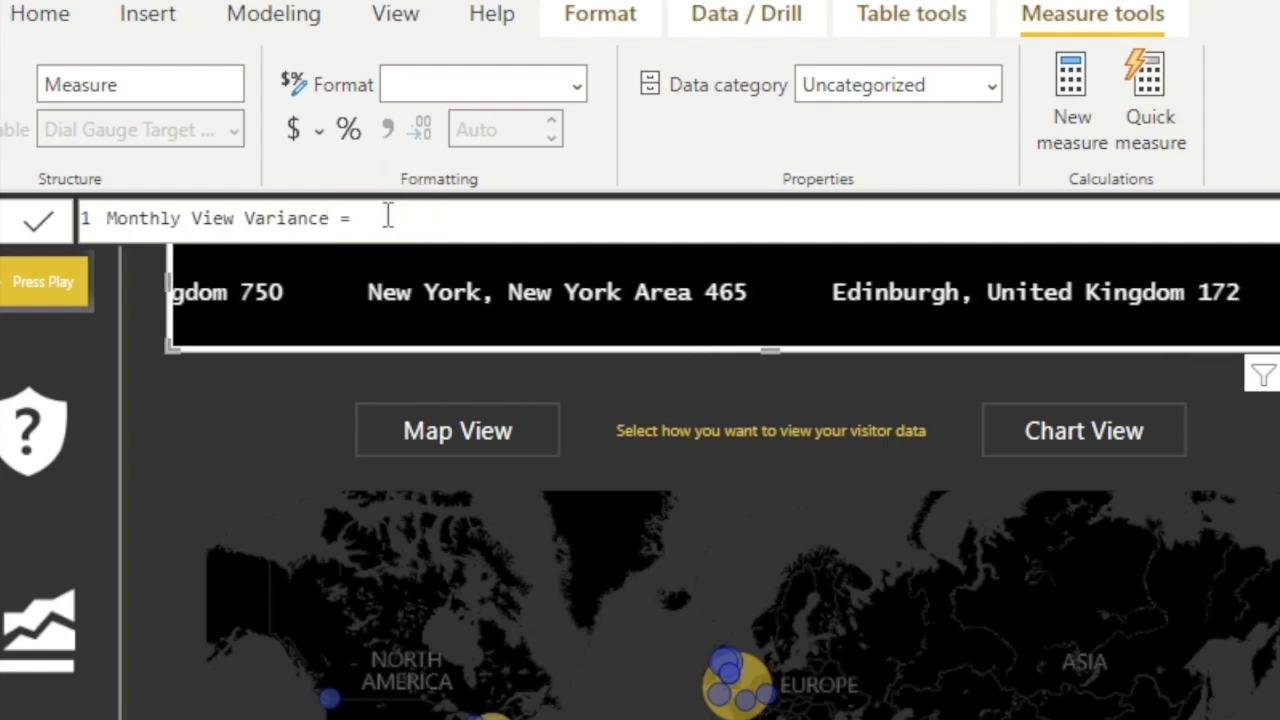
{"action": "key", "text": "shift+Return"}
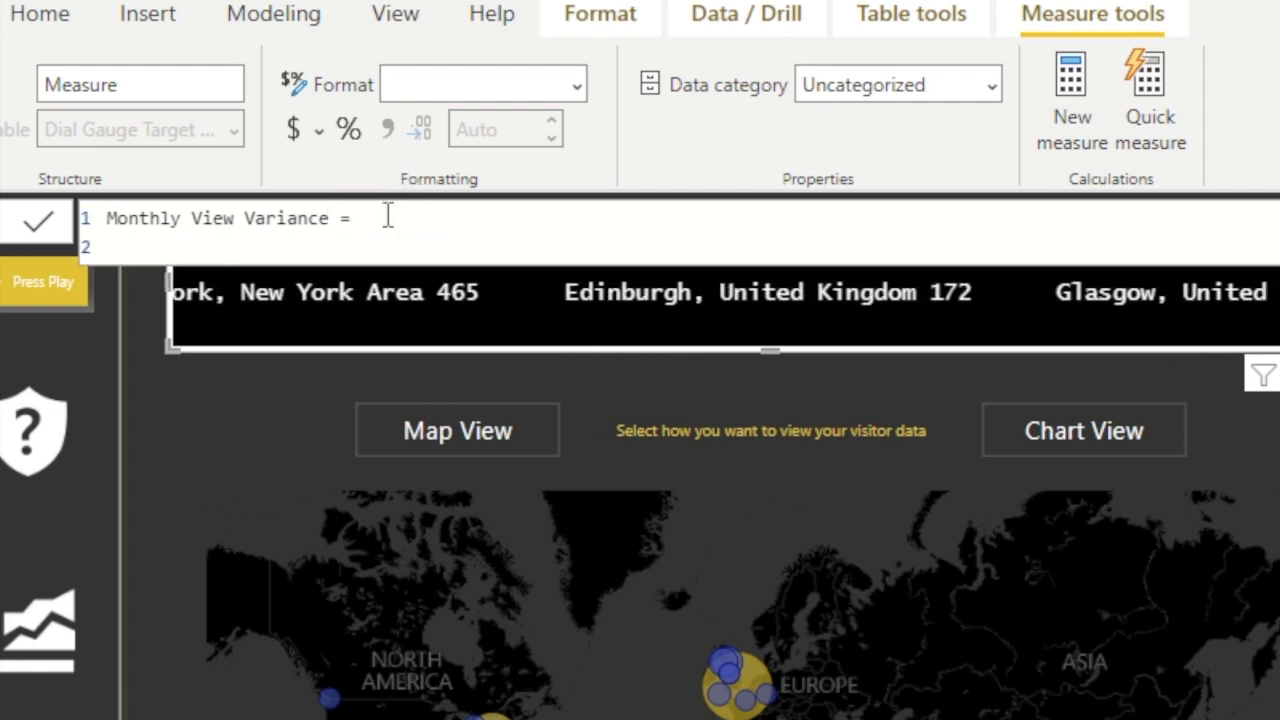
{"action": "type", "text": "Sum("}
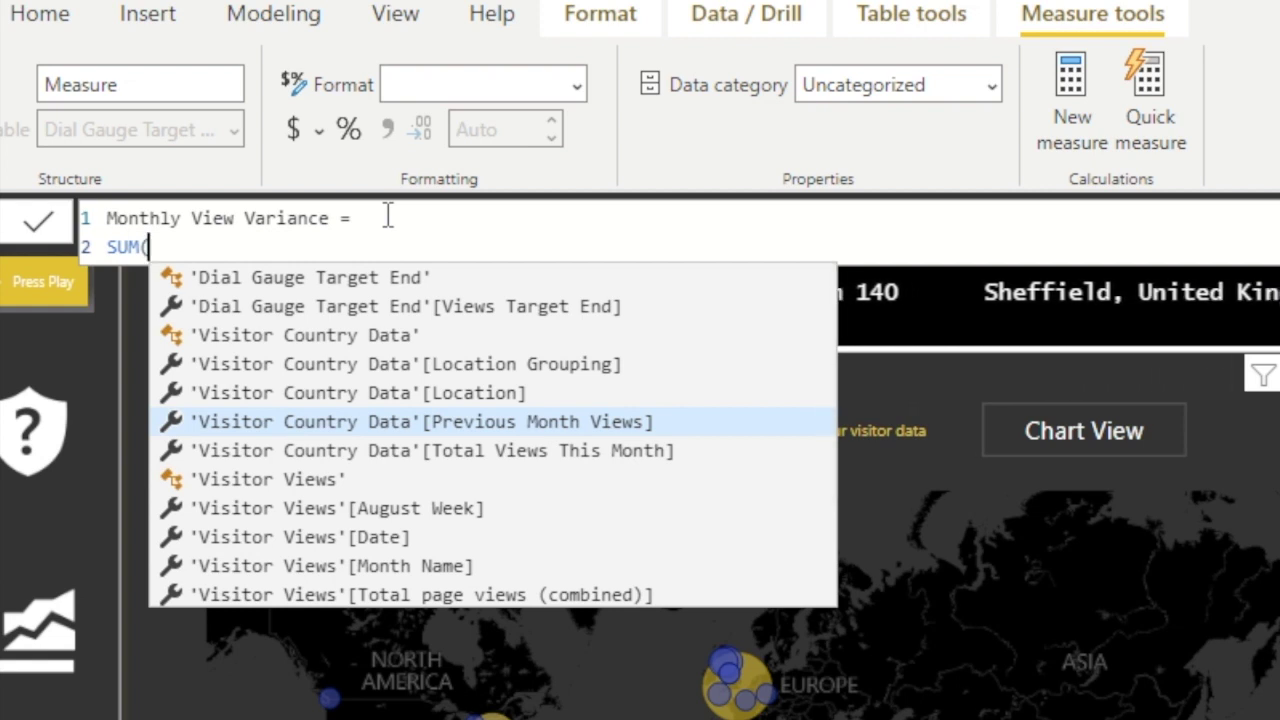
{"action": "key", "text": "Down"}
{"action": "key", "text": "Tab"}
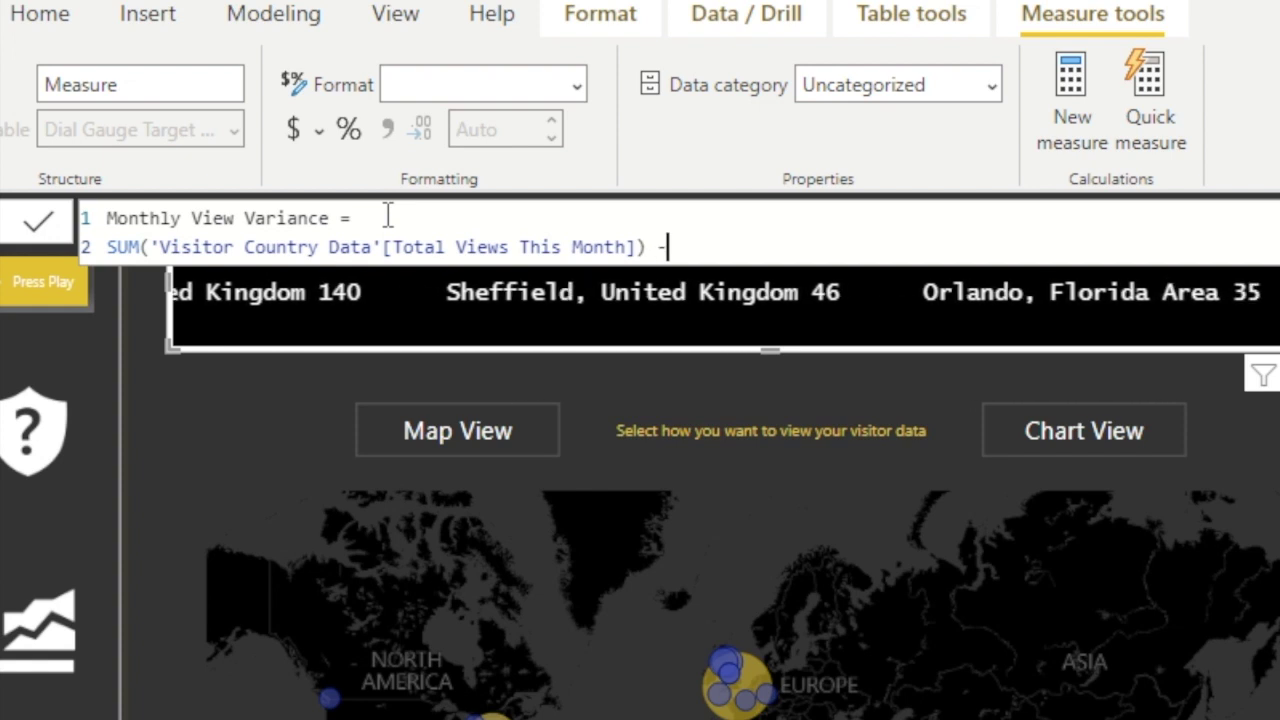
- Subtract SUM of Previous Month Views in the formula and commit the measure
{"action": "type", "text": ") - S"}
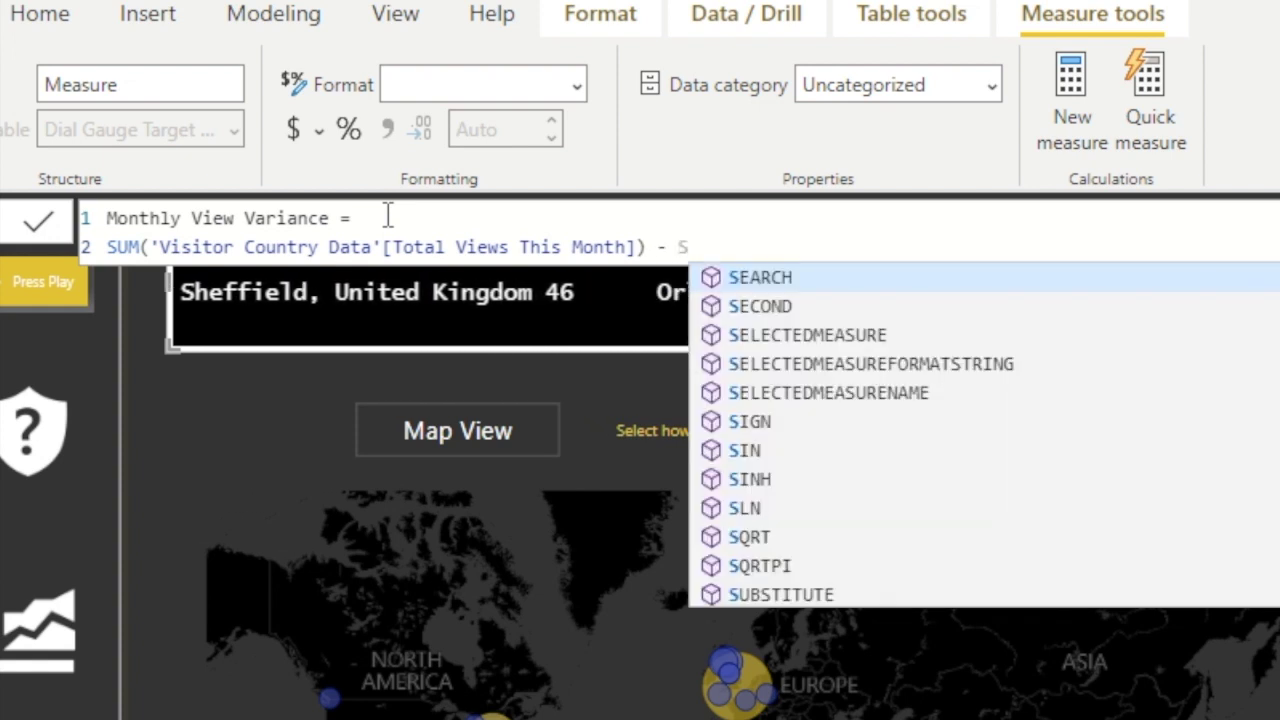
{"action": "key", "text": "BackSpace"}
{"action": "type", "text": "S"}
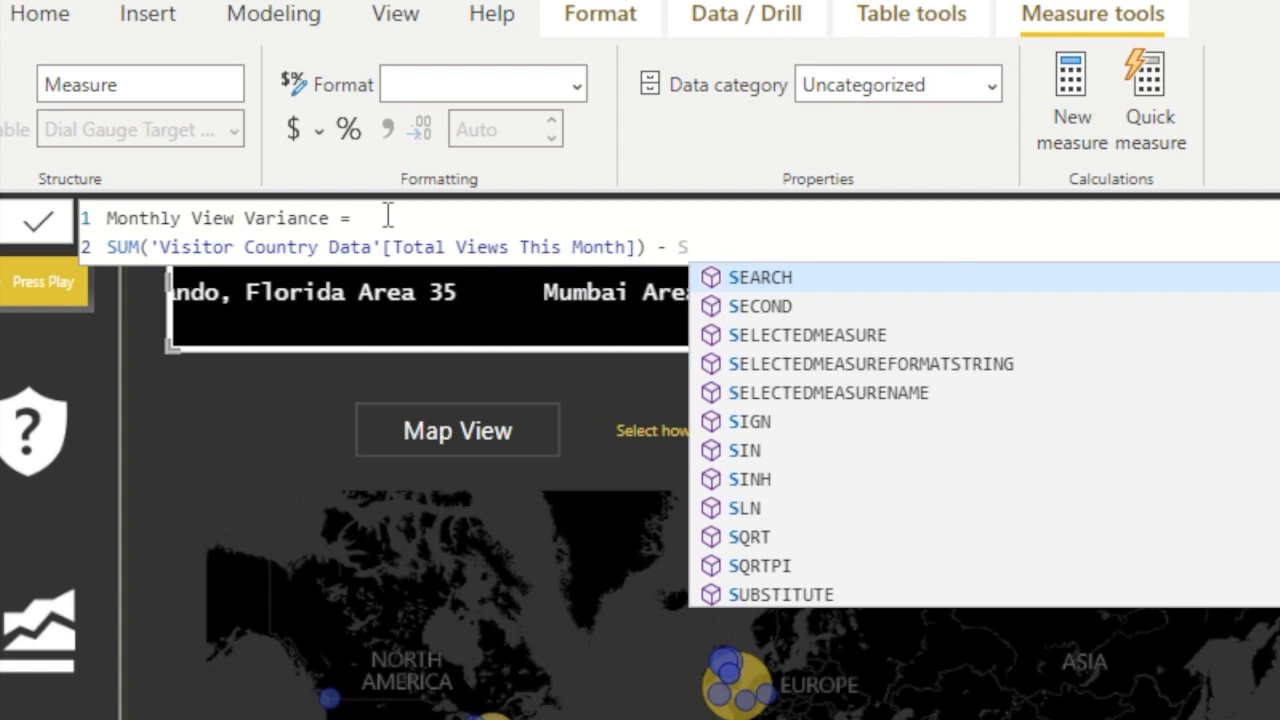
{"action": "type", "text": "um"}
{"action": "key", "text": "Tab"}
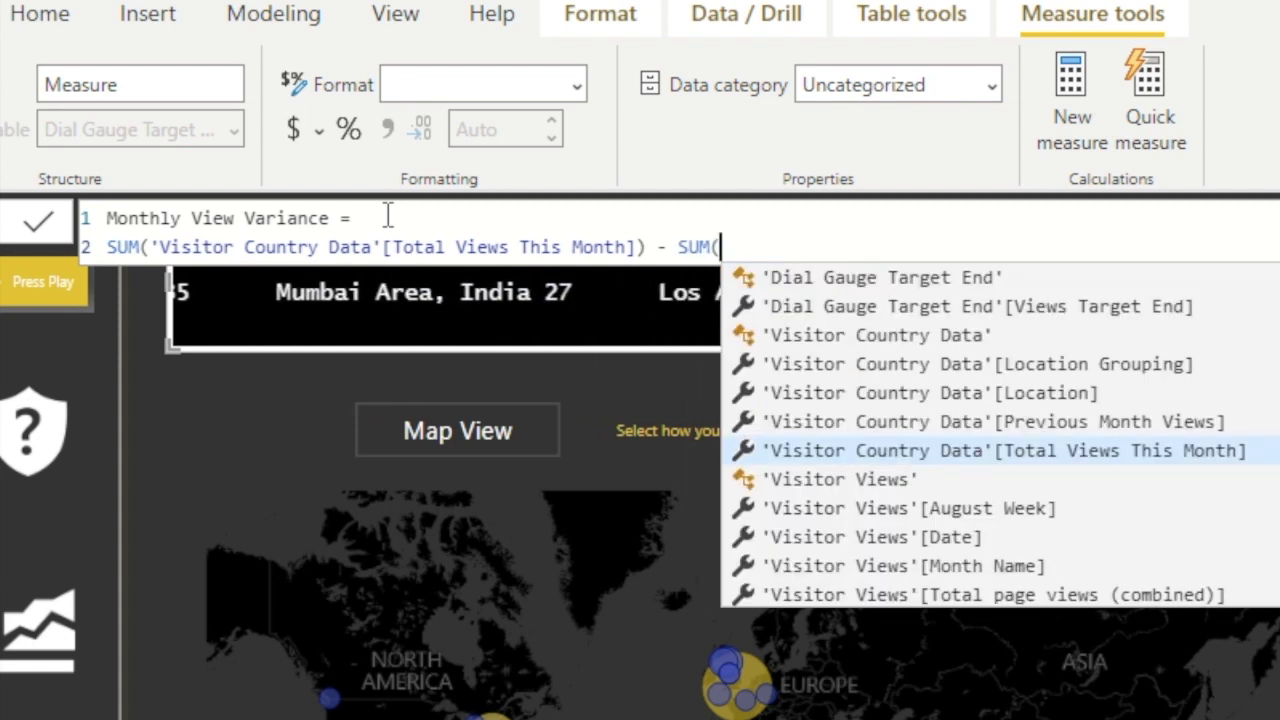
{"action": "key", "text": "Up"}
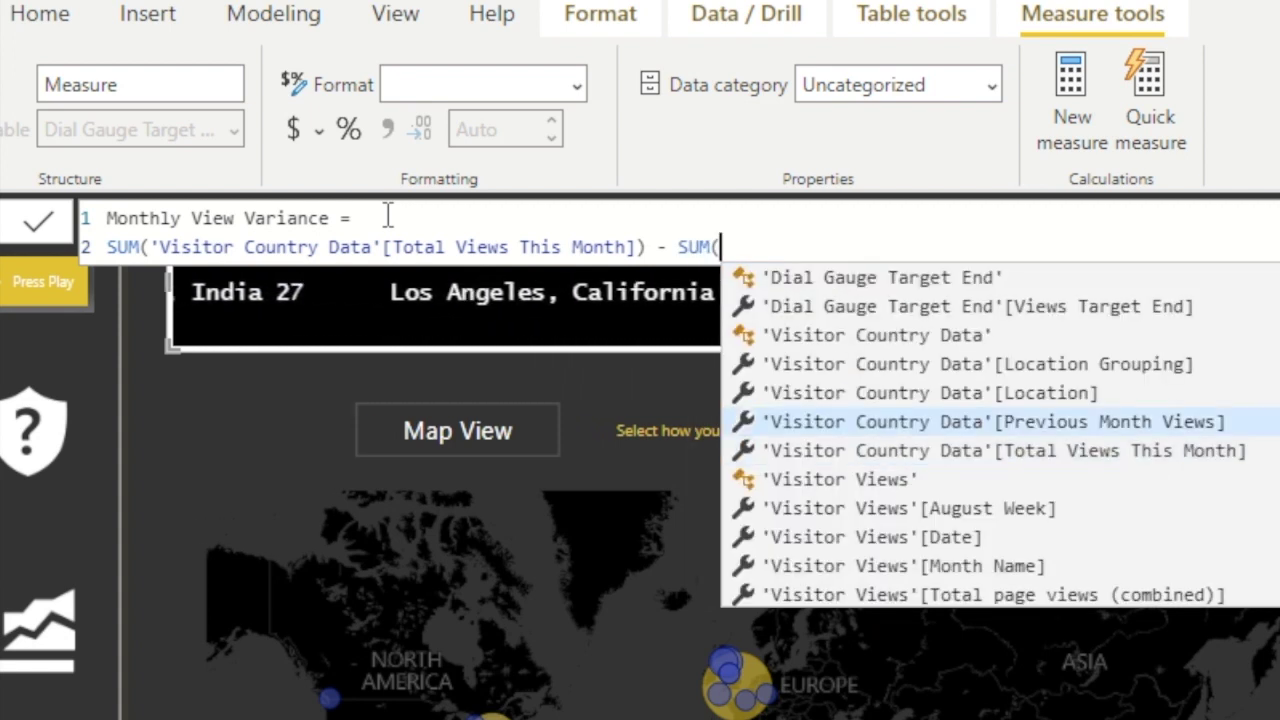
{"action": "type", "text": ")"}
{"action": "key", "text": "Down"}
{"action": "key", "text": "BackSpace"}
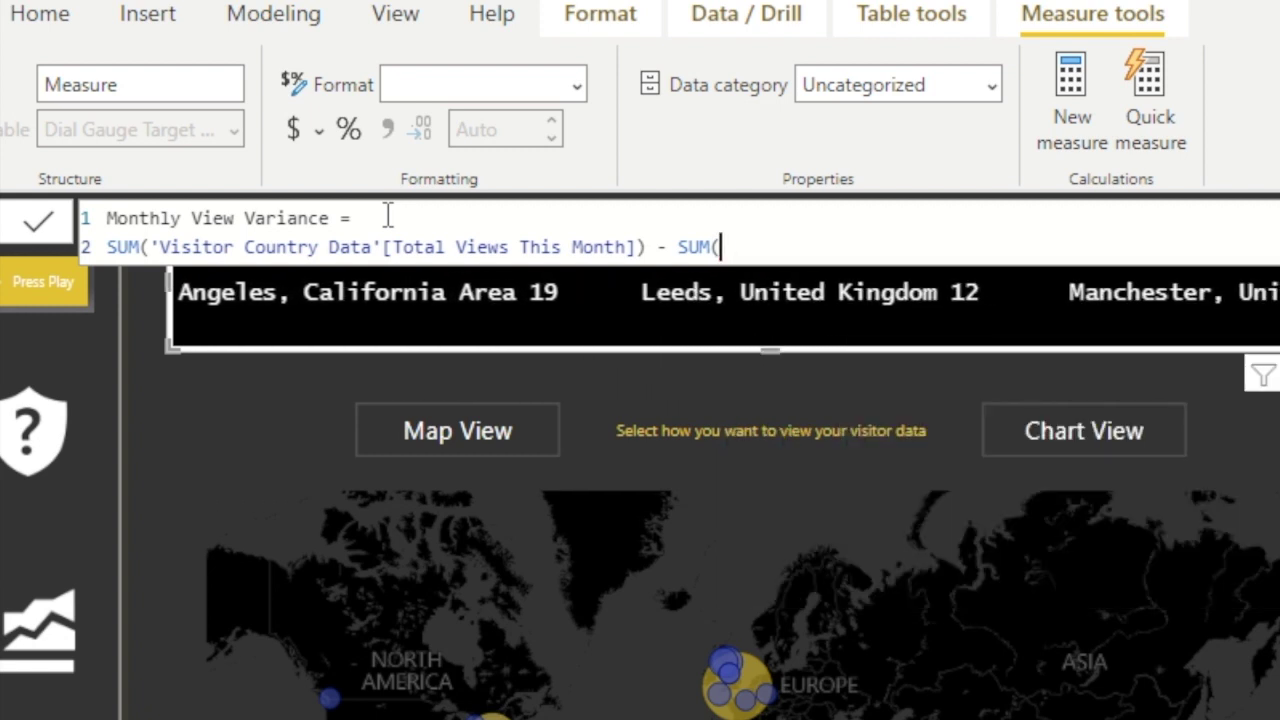
{"action": "type", "text": "p"}
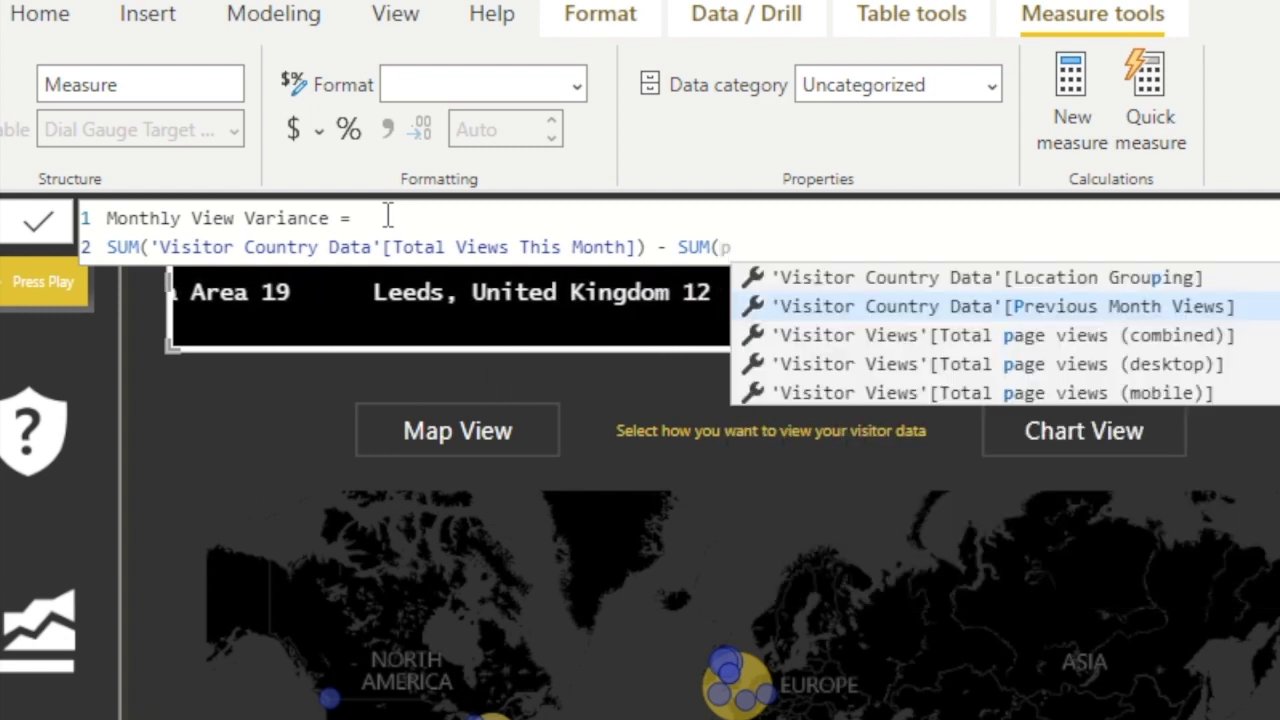
{"action": "key", "text": "Tab"}
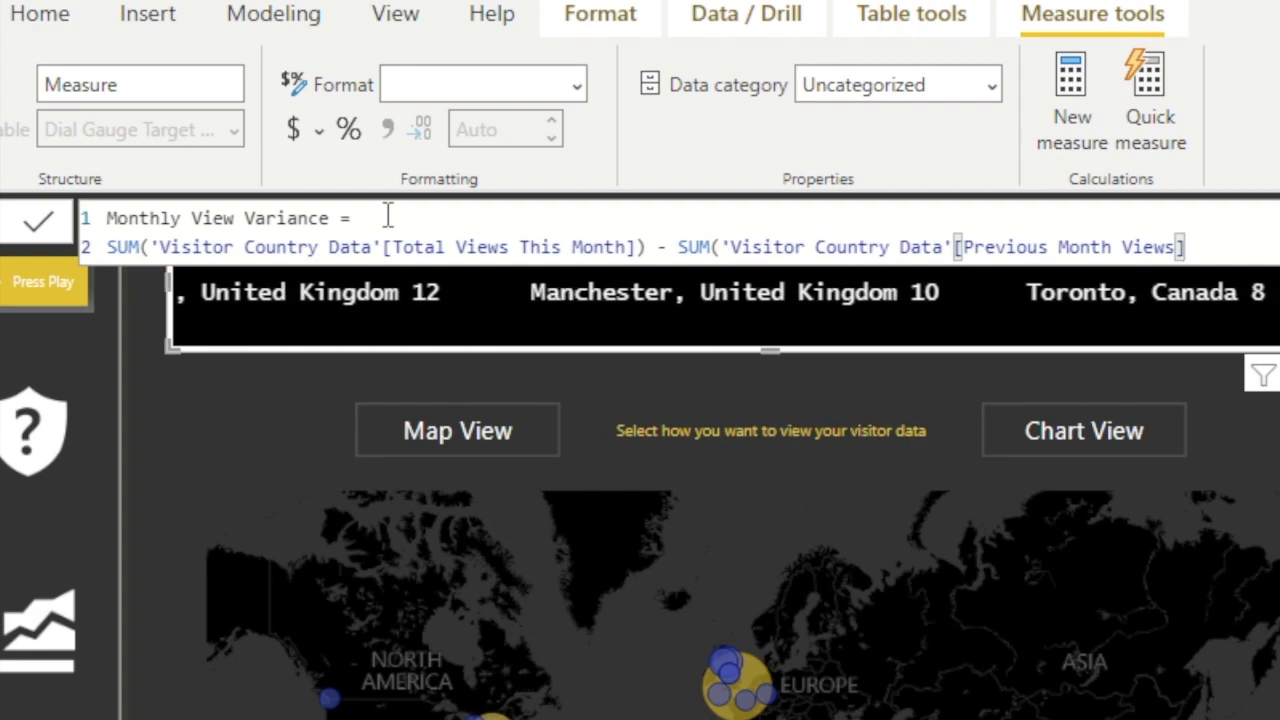
{"action": "type", "text": ")"}
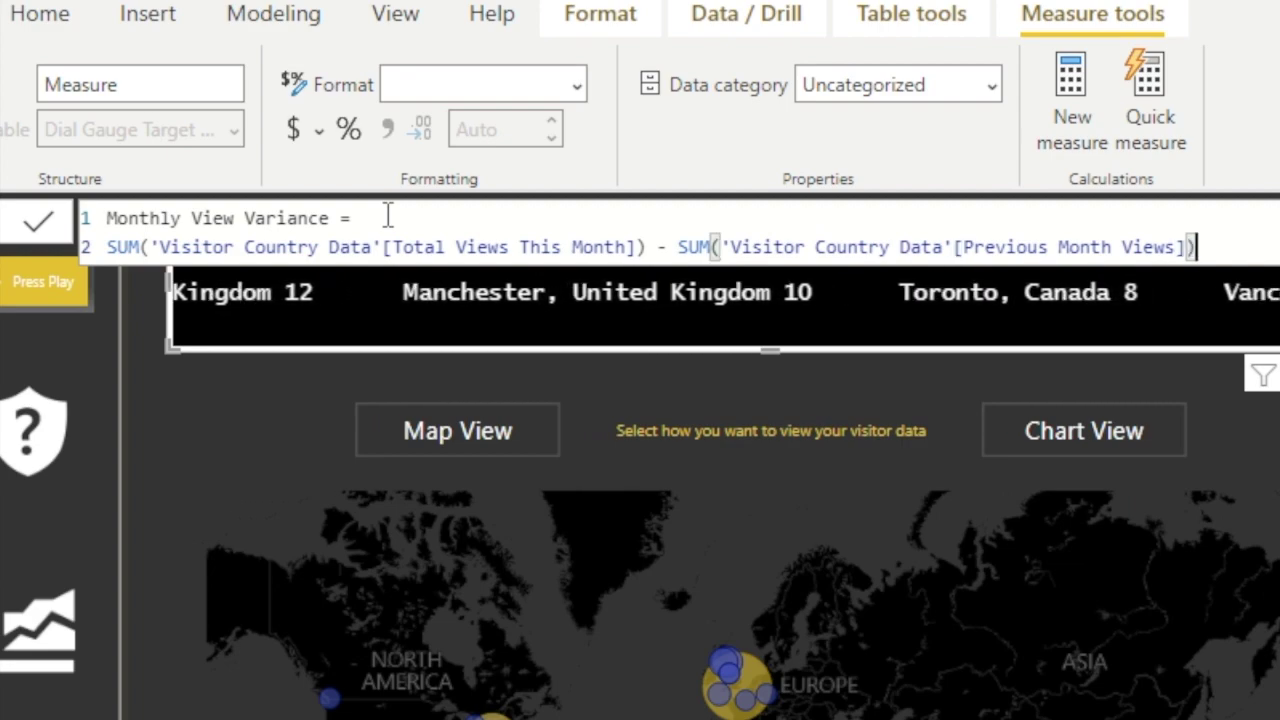
{"action": "left_click", "coordinate": [40, 222]}
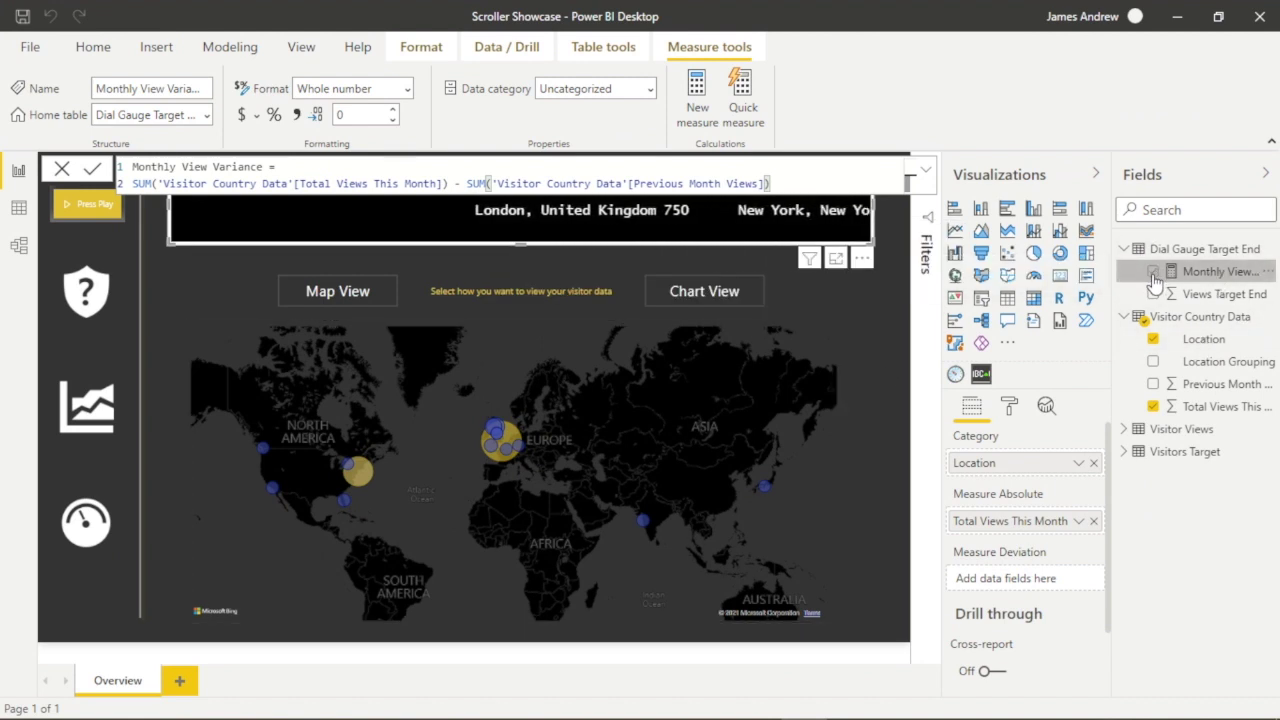
- Try dragging Monthly View Variance in Fields, then switch to the Model view
{"action": "left_click", "coordinate": [1190, 277]}
{"action": "mouse_move", "coordinate": [1190, 277]}
{"action": "left_mouse_down"}
{"action": "mouse_move", "coordinate": [1183, 366]}
{"action": "mouse_move", "coordinate": [1204, 278]}
{"action": "left_mouse_up"}
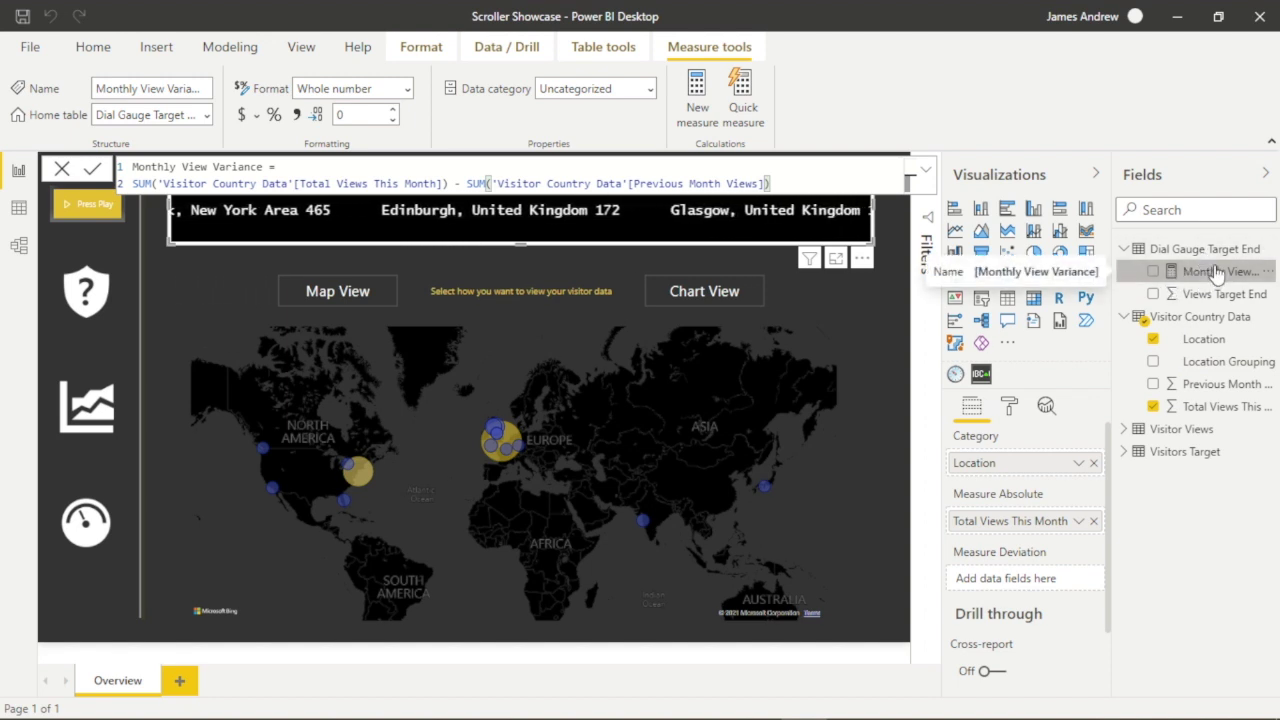
{"action": "left_click", "coordinate": [20, 249]}
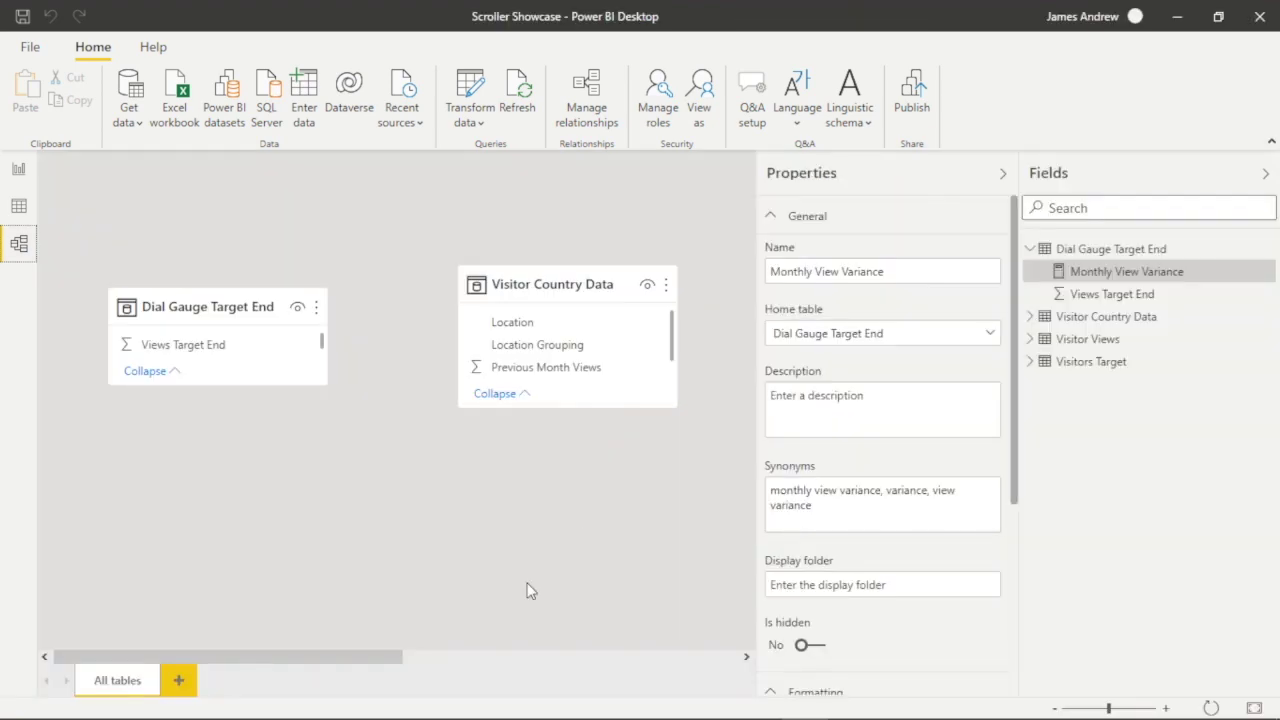
- Move Monthly View Variance into Visitor Country Data and collapse both tables' field lists
{"action": "scroll", "coordinate": [527, 590], "scroll_direction": "right", "scroll_amount": 5}
{"action": "scroll", "coordinate": [527, 590], "scroll_direction": "left", "scroll_amount": 5}
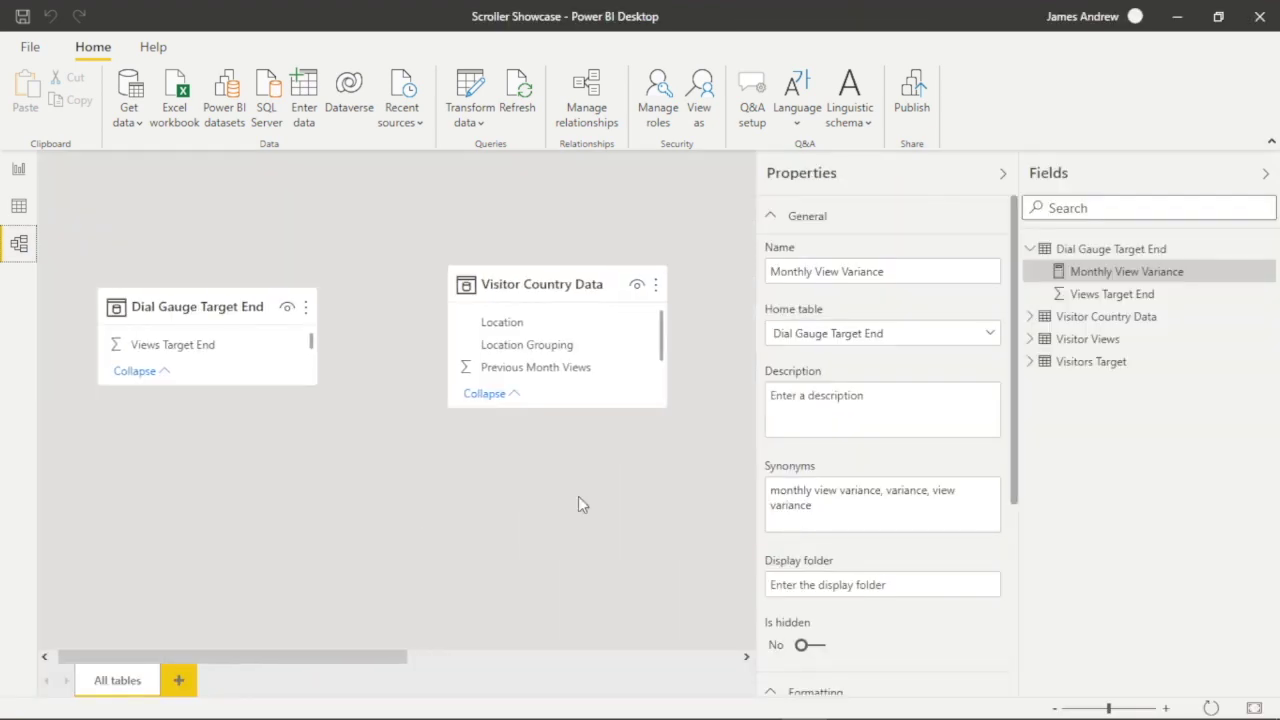
{"action": "left_click_drag", "start_coordinate": [1105, 270], "coordinate": [1100, 323]}
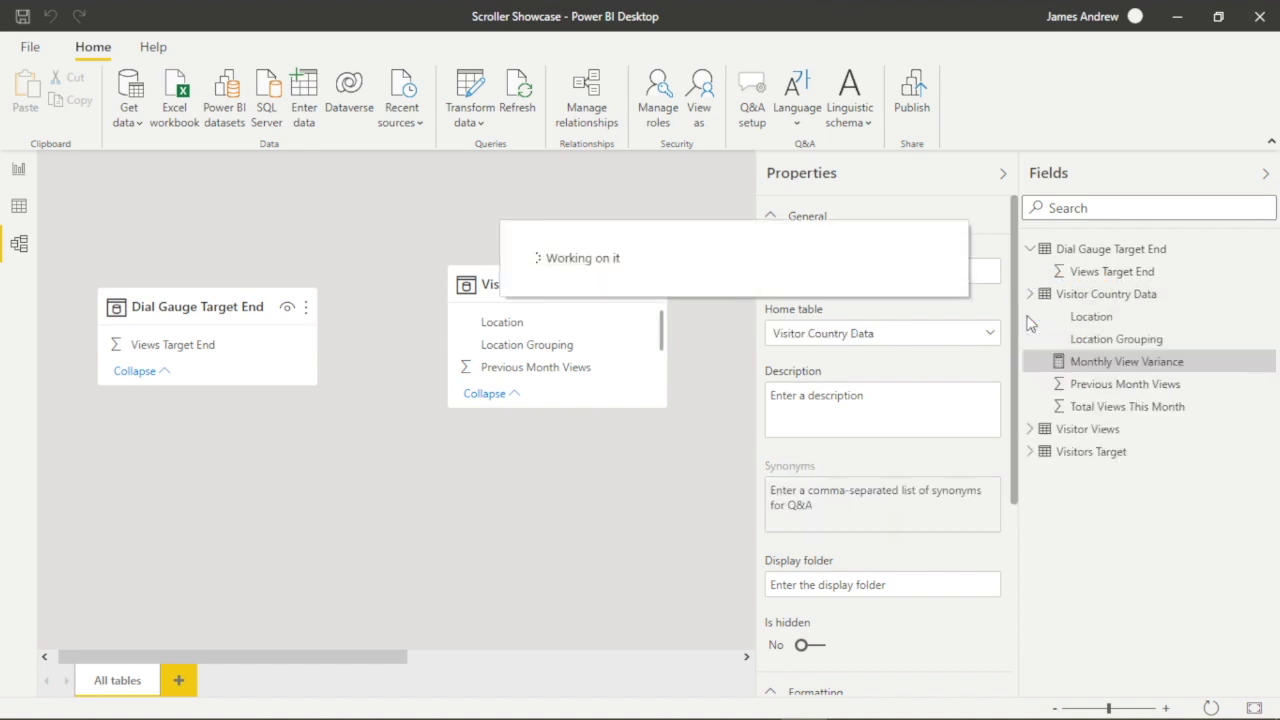
{"action": "left_click", "coordinate": [1031, 249]}
{"action": "left_click", "coordinate": [1031, 271]}
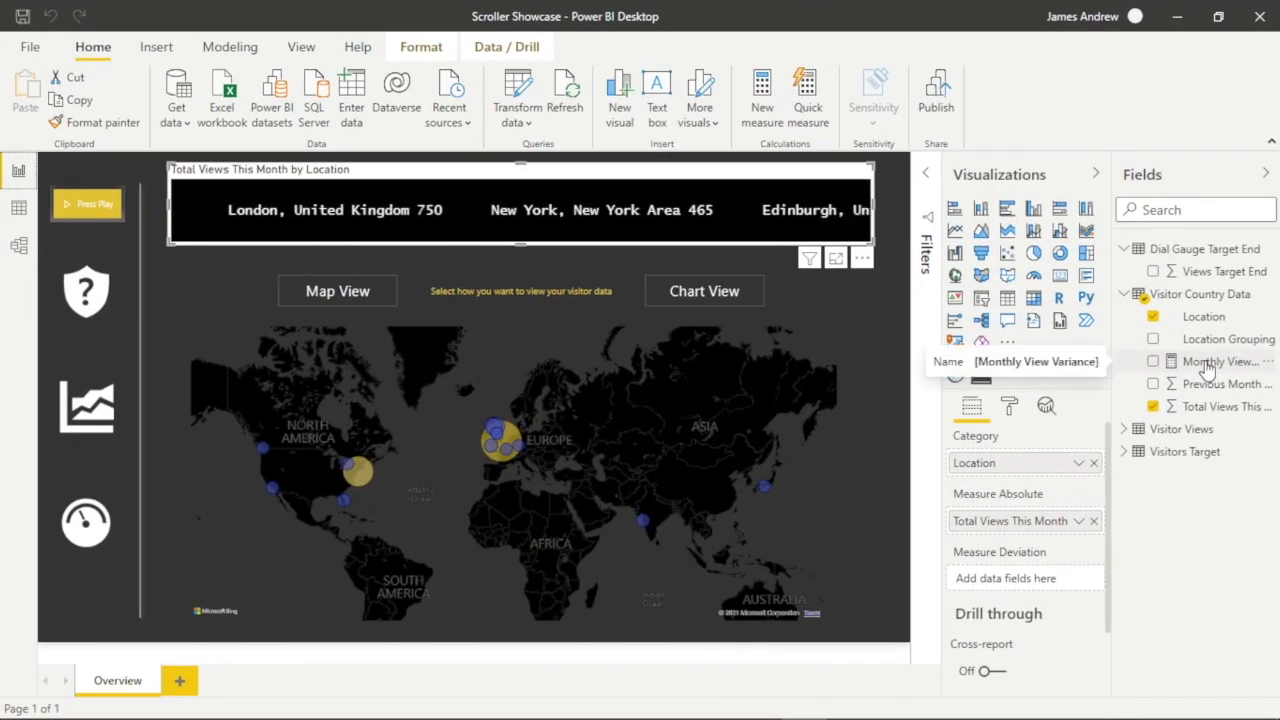
- Set Monthly View Variance as the ticker's Measure Deviation and collapse the Dial Gauge Target End list
{"action": "left_click_drag", "start_coordinate": [1207, 368], "coordinate": [1022, 578]}
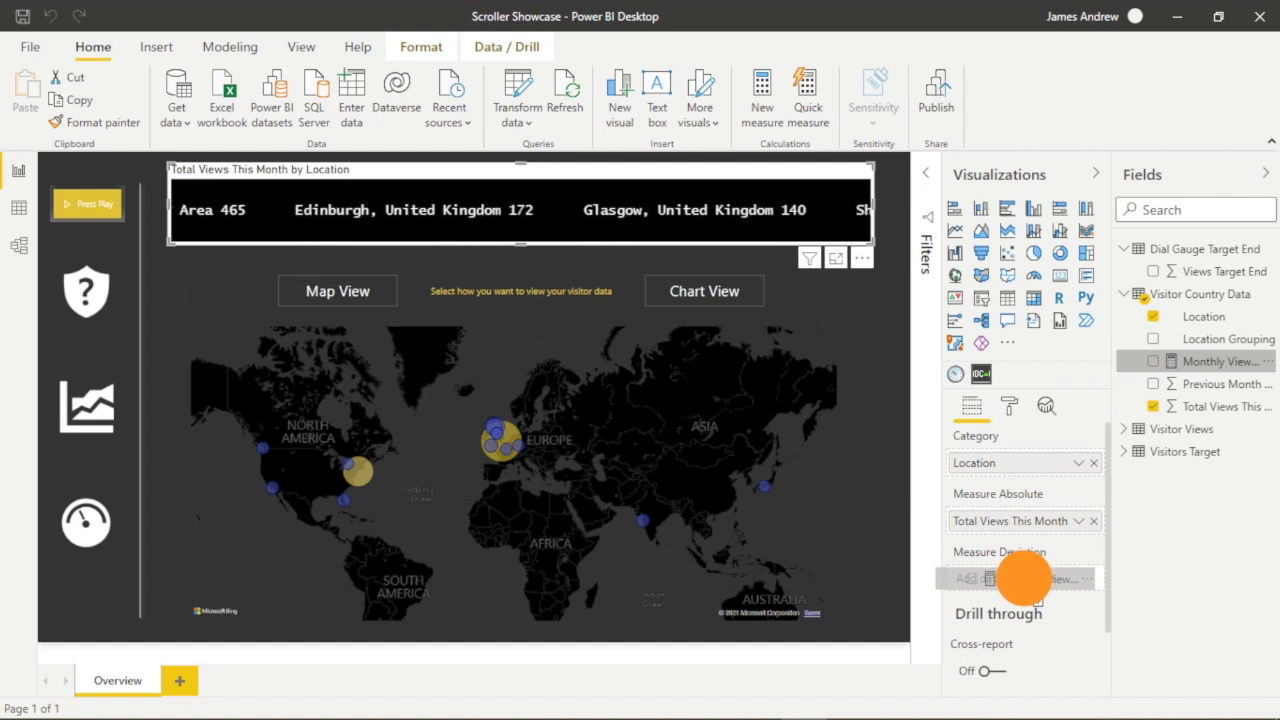
{"action": "left_click_drag", "start_coordinate": [1022, 578], "coordinate": [1023, 580]}
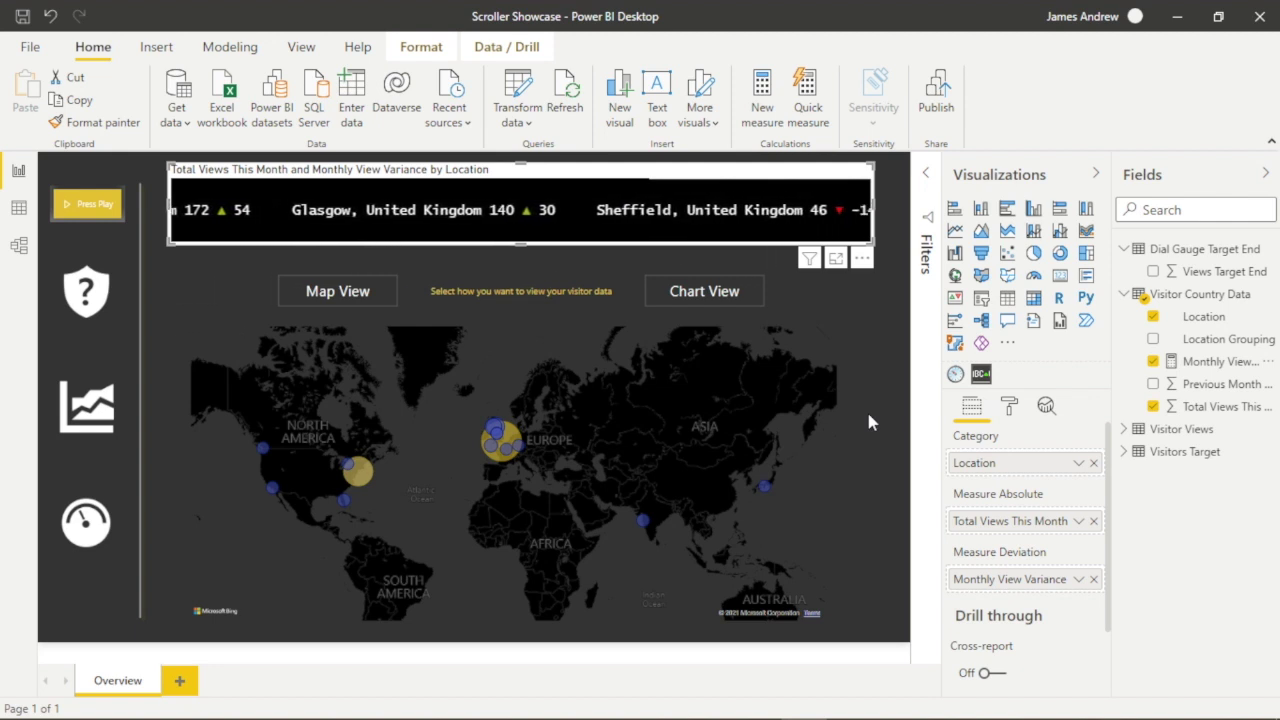
{"action": "left_click", "coordinate": [1123, 249]}
- Hide the Fields pane and turn off the ticker's visual background
{"action": "left_click", "coordinate": [1123, 271]}
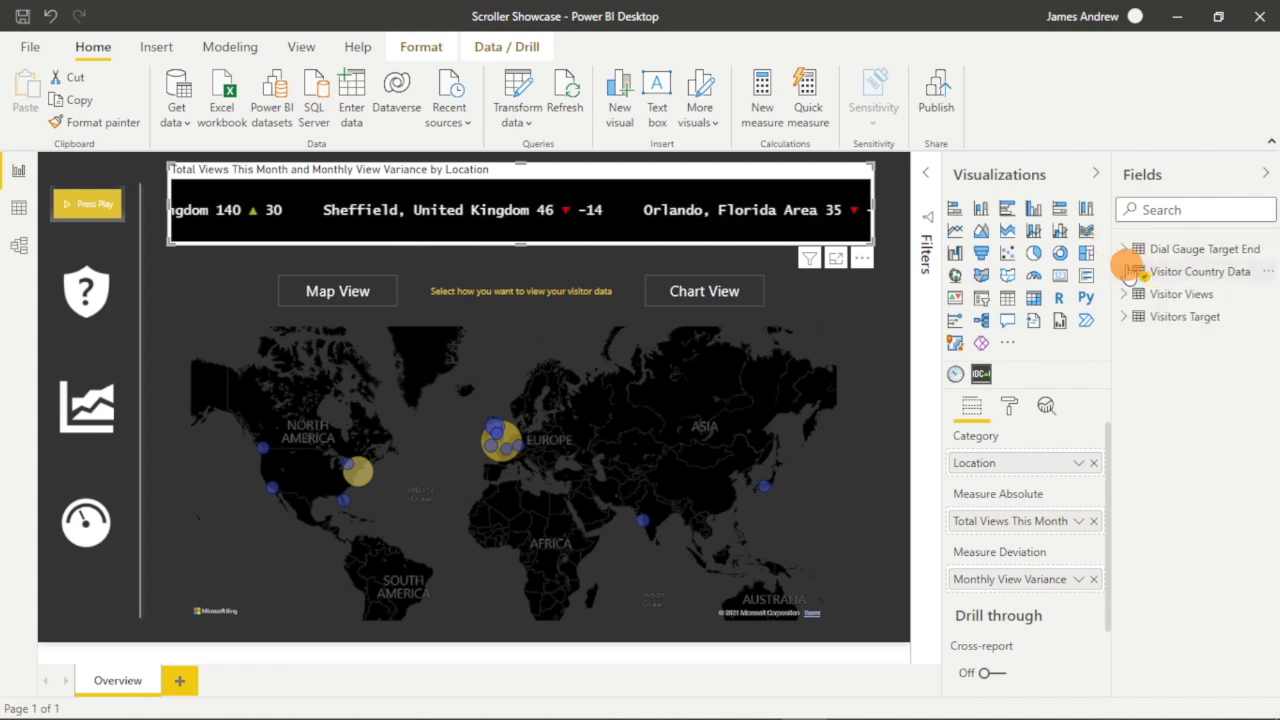
{"action": "left_click", "coordinate": [1265, 174]}
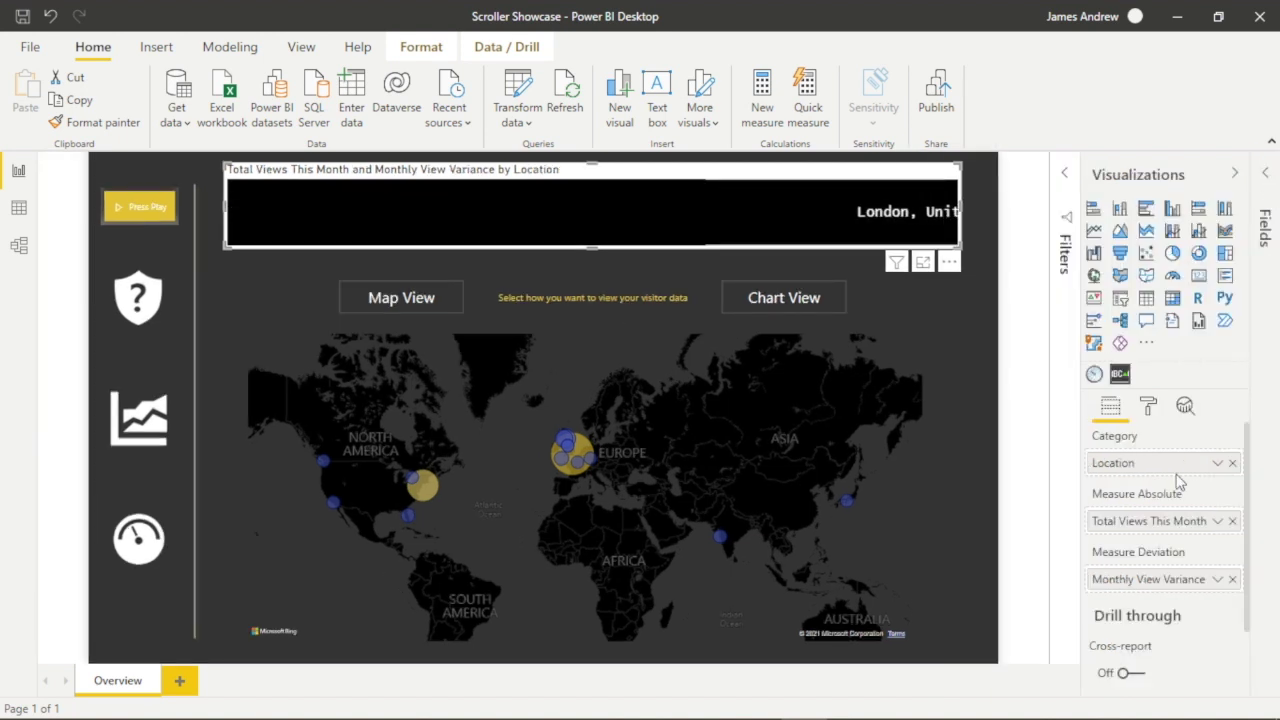
{"action": "left_click", "coordinate": [1148, 410]}
{"action": "scroll", "coordinate": [1165, 565], "scroll_direction": "down", "scroll_amount": 1}
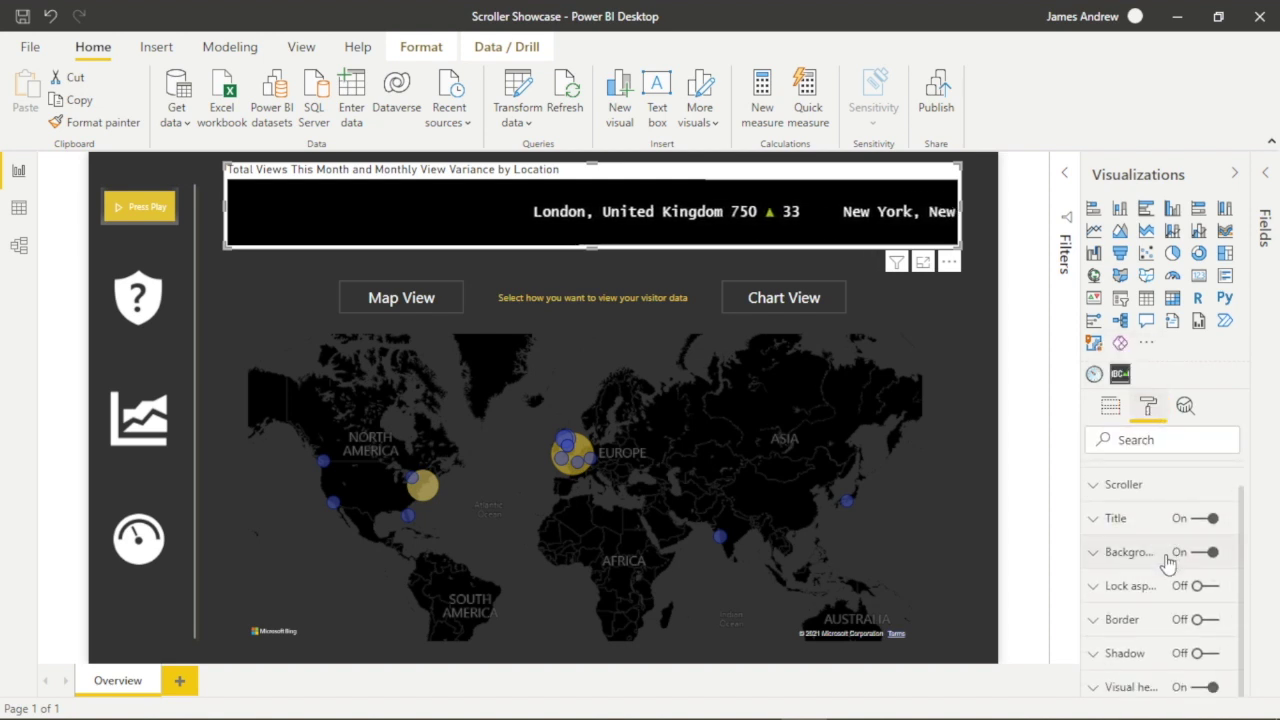
{"action": "left_click", "coordinate": [1093, 556]}
{"action": "scroll", "coordinate": [1180, 600], "scroll_direction": "down", "scroll_amount": 1}
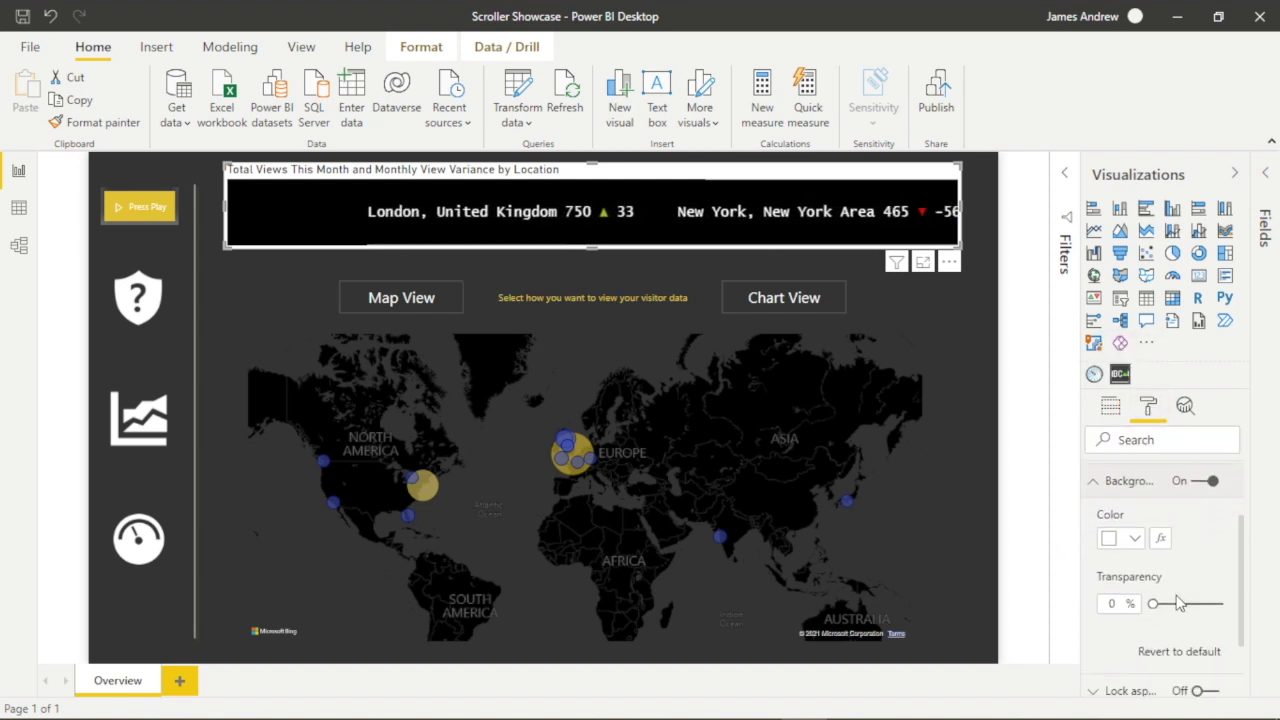
{"action": "scroll", "coordinate": [1185, 570], "scroll_direction": "up", "scroll_amount": 1}
{"action": "left_click", "coordinate": [1213, 495]}
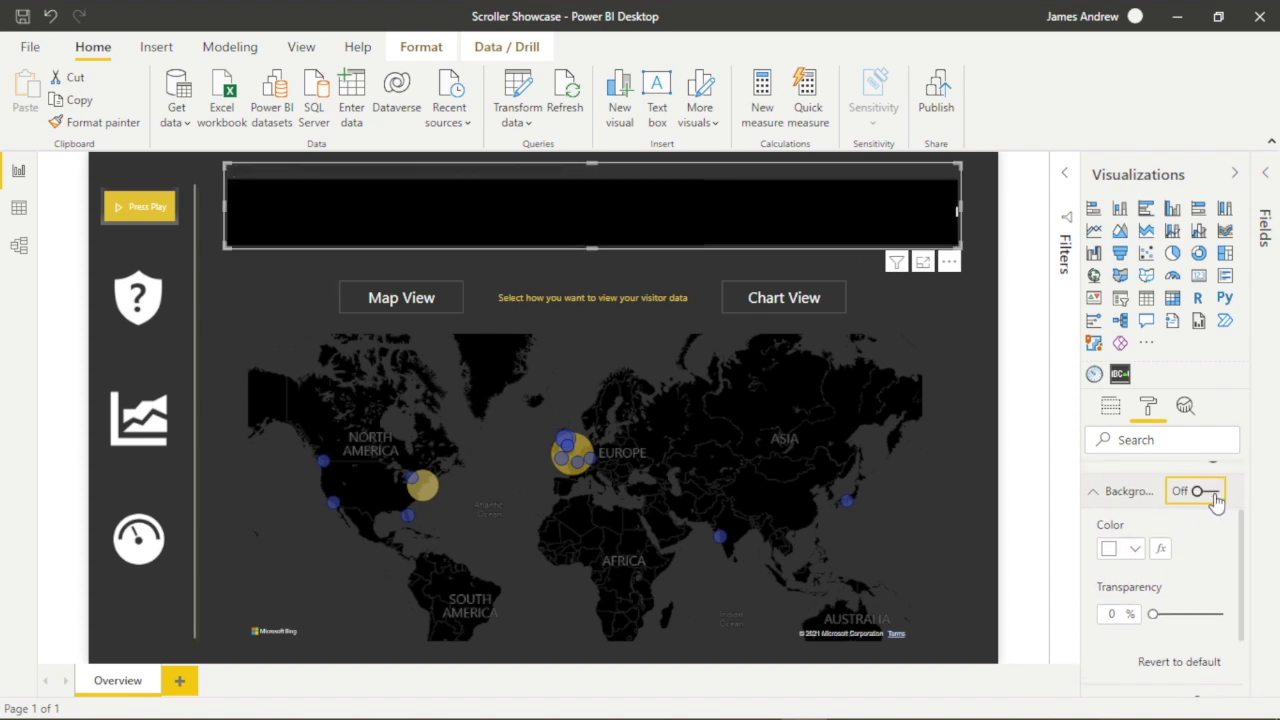
{"action": "left_click", "coordinate": [1093, 492]}
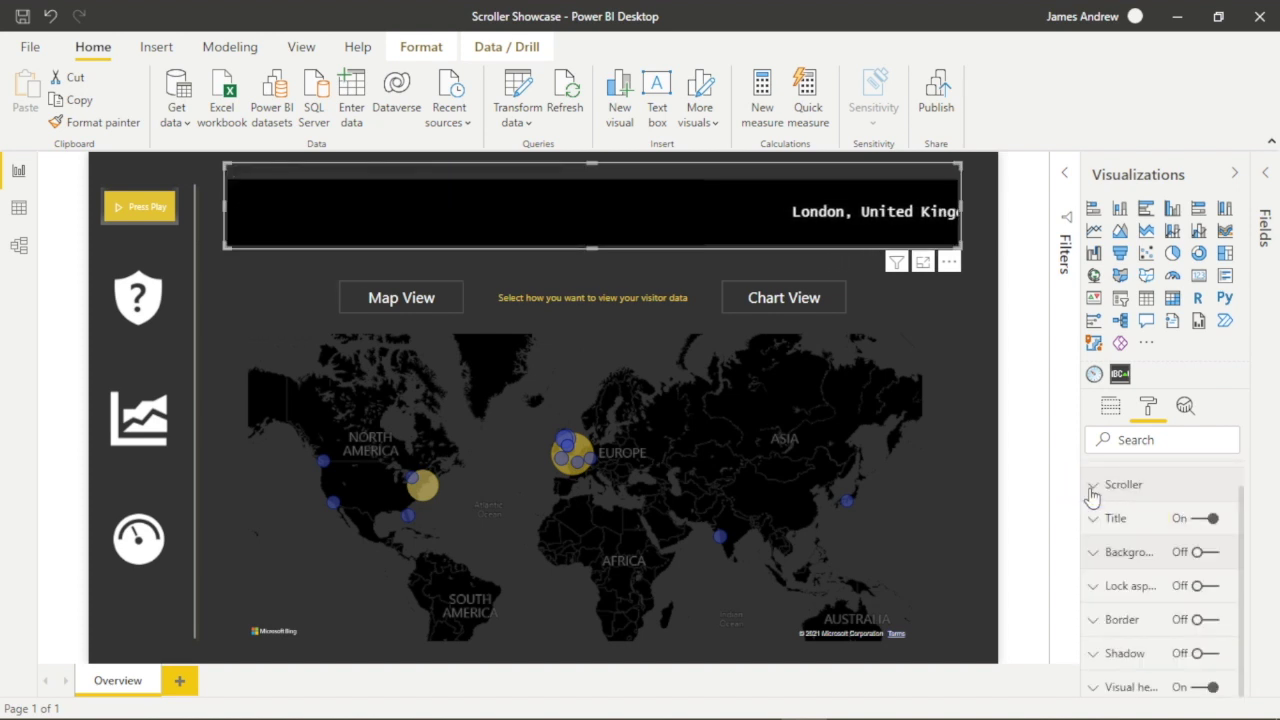
- Turn off the ticker's title
{"action": "scroll", "coordinate": [1190, 565], "scroll_direction": "up", "scroll_amount": 1}
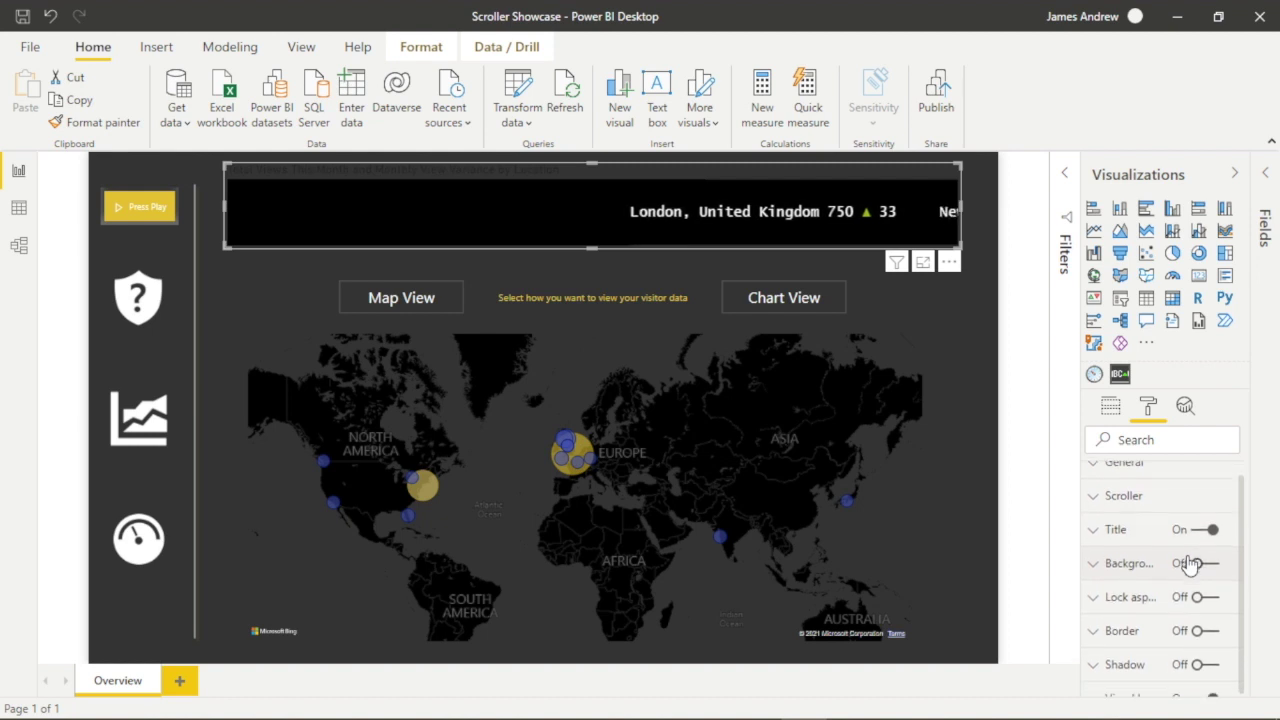
{"action": "scroll", "coordinate": [1190, 565], "scroll_direction": "down", "scroll_amount": 2}
{"action": "left_click", "coordinate": [1212, 520]}
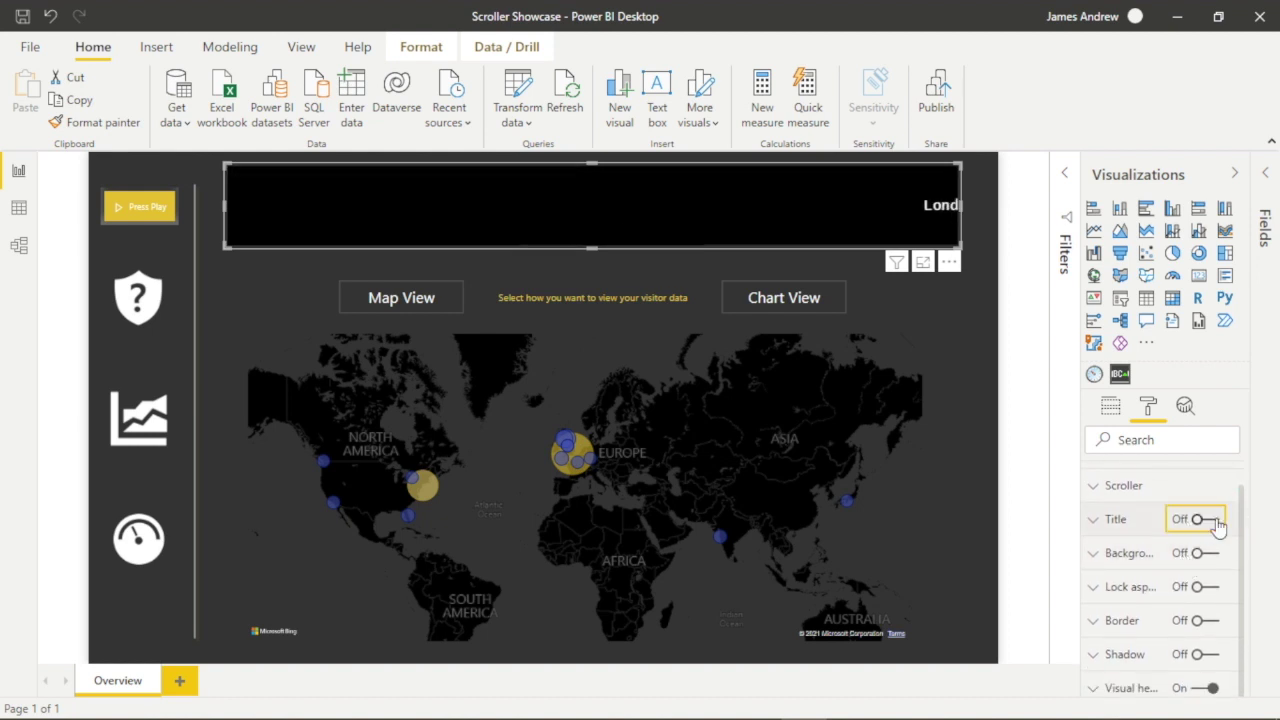
- Give the Scroller strip a dark background colour and preview the result
{"action": "left_click", "coordinate": [1094, 493]}
{"action": "scroll", "coordinate": [1162, 558], "scroll_direction": "down", "scroll_amount": 8}
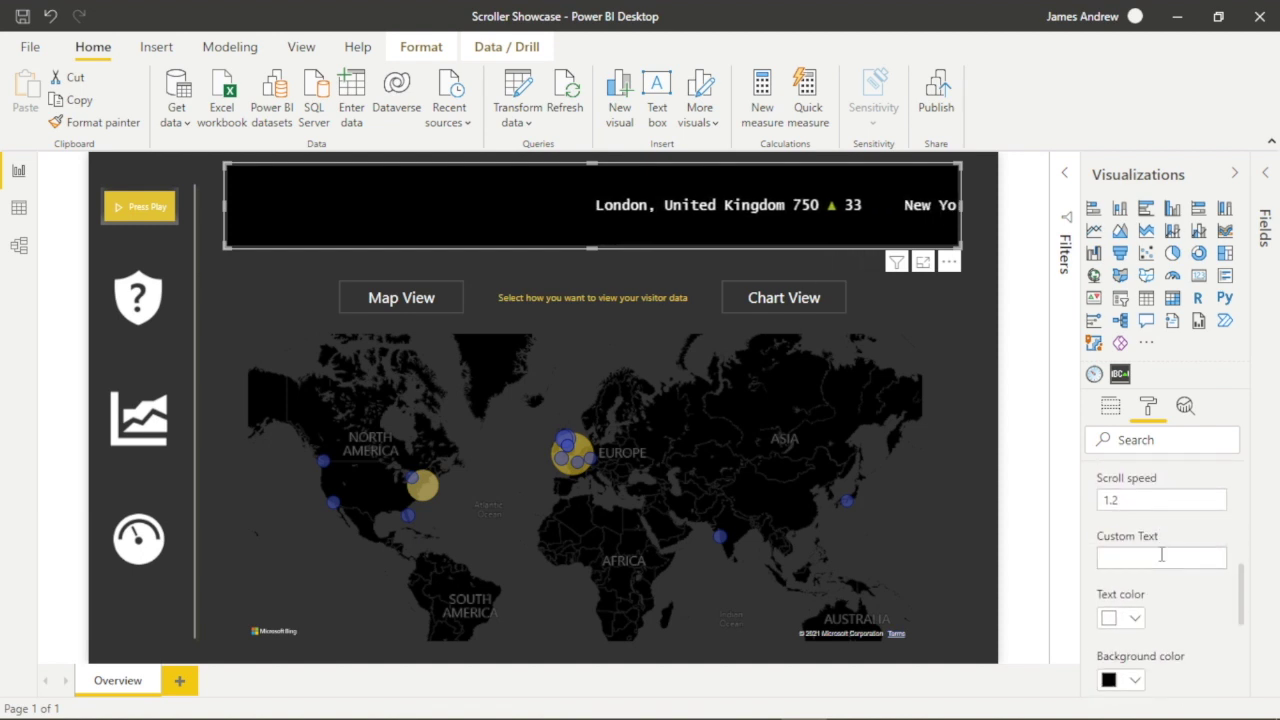
{"action": "scroll", "coordinate": [1161, 555], "scroll_direction": "down", "scroll_amount": 2}
{"action": "left_click", "coordinate": [1125, 640]}
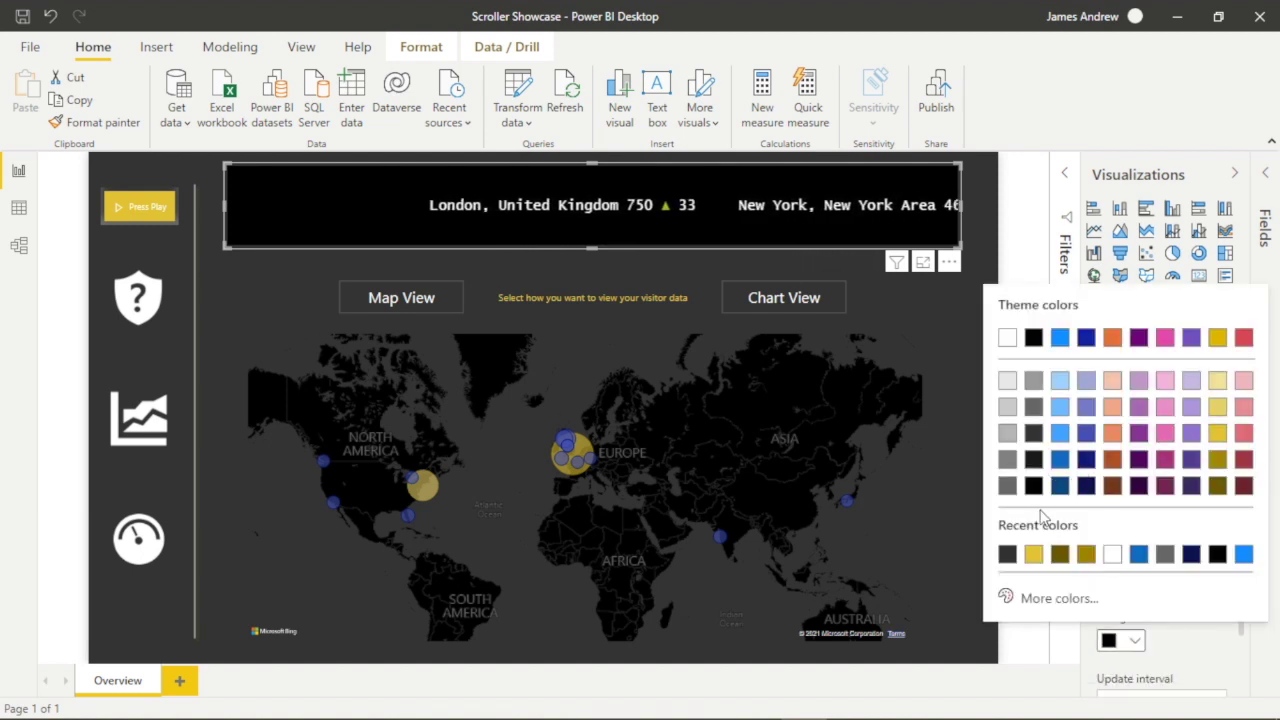
{"action": "left_click", "coordinate": [1038, 438]}
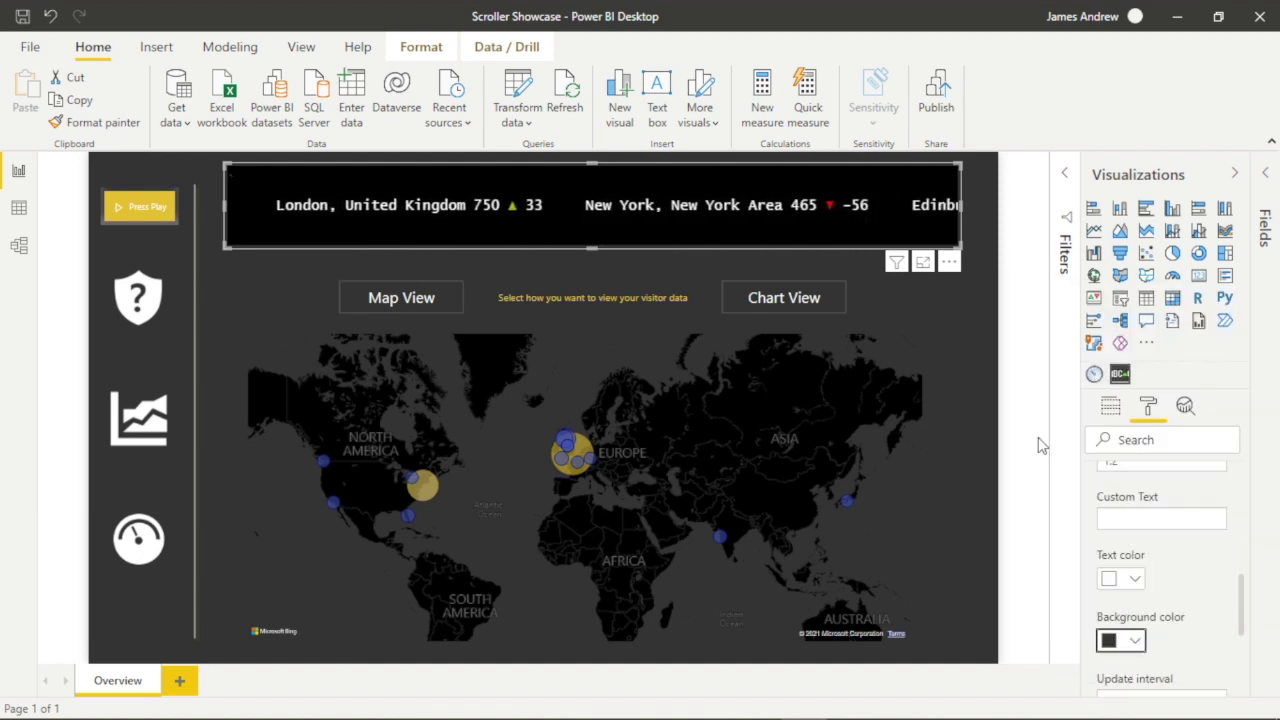
{"action": "left_click", "coordinate": [980, 343]}
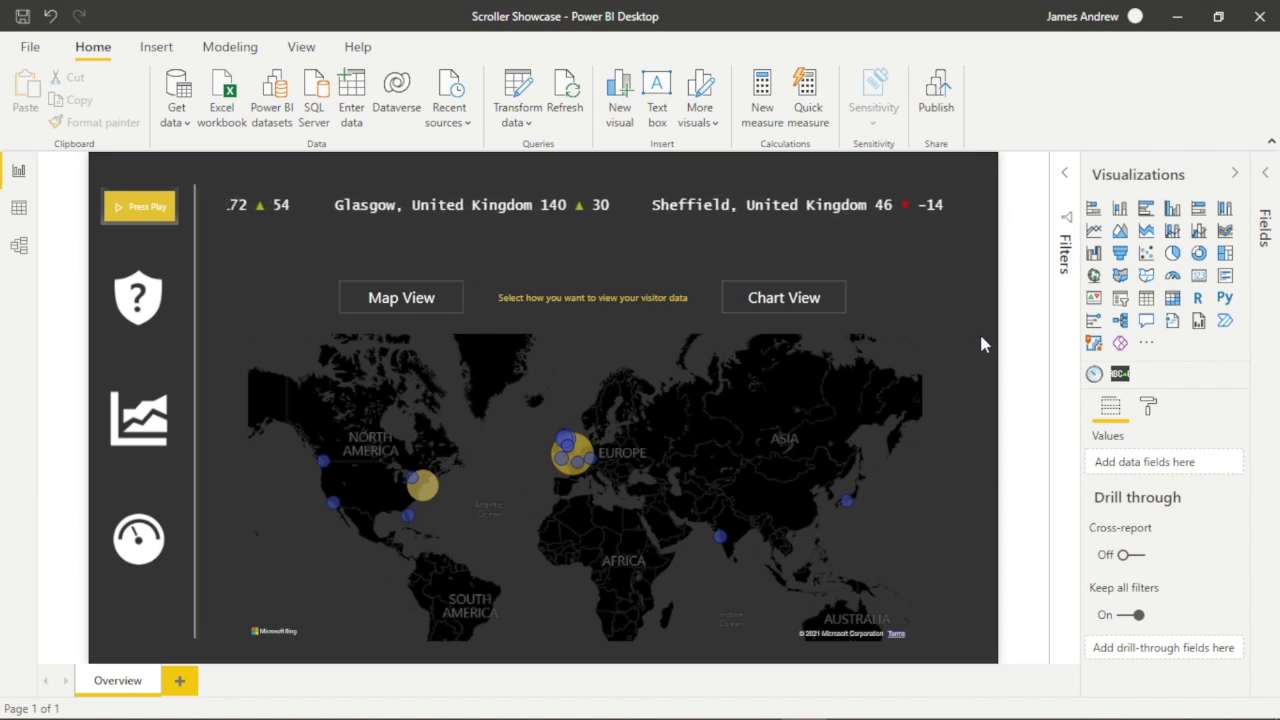
- Reselect the ticker and switch on Auto-size font in its Scroller format settings
{"action": "left_click", "coordinate": [837, 187]}
{"action": "left_click", "coordinate": [1145, 406]}
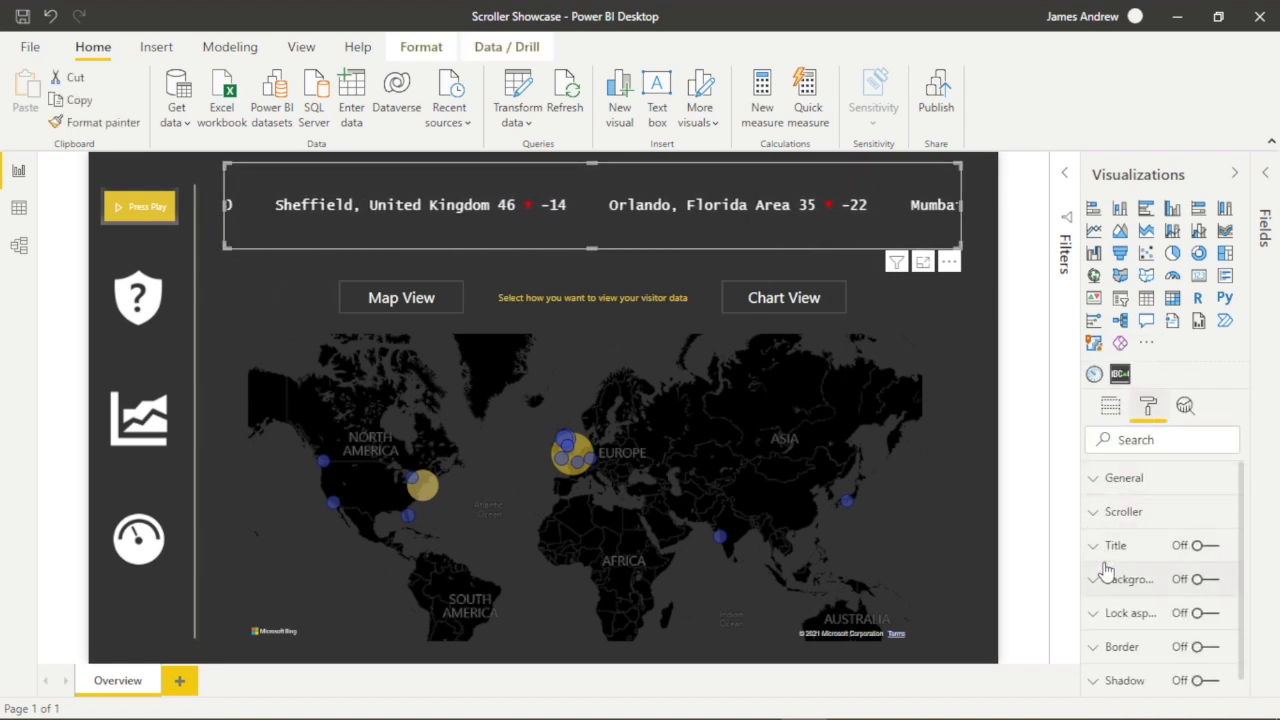
{"action": "scroll", "coordinate": [1107, 575], "scroll_direction": "down", "scroll_amount": 1}
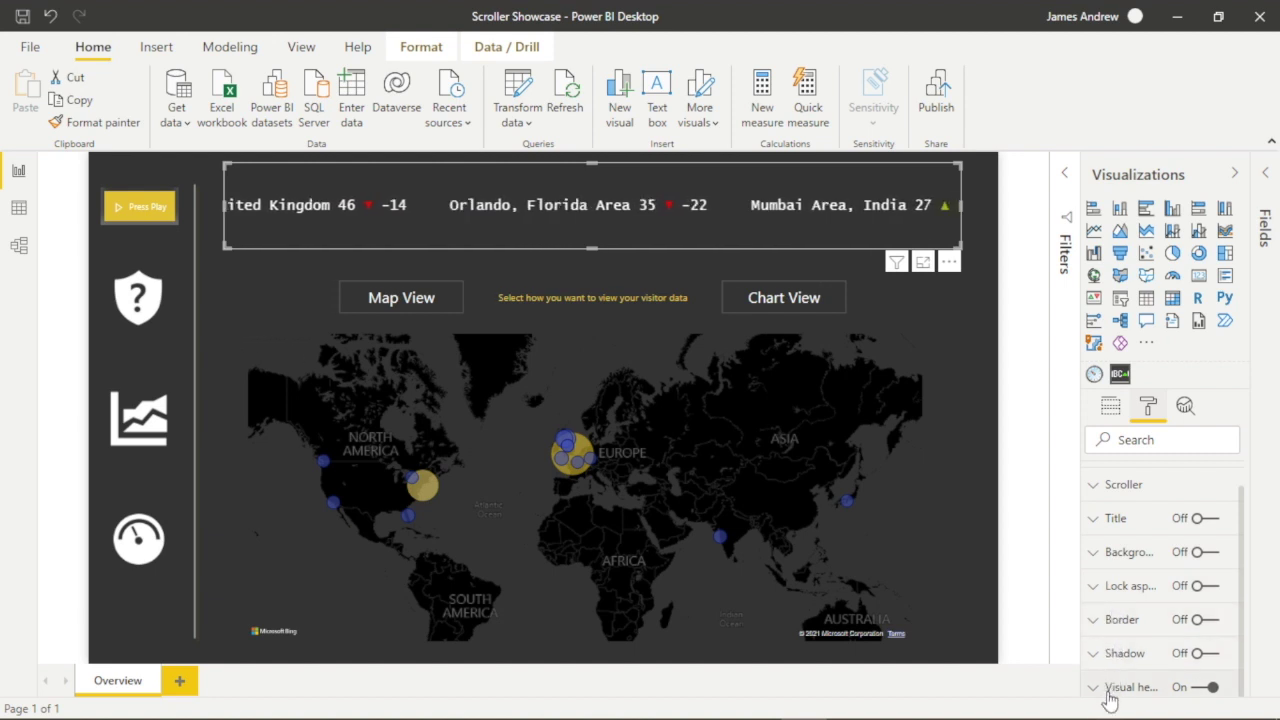
{"action": "scroll", "coordinate": [1110, 660], "scroll_direction": "up", "scroll_amount": 1}
{"action": "left_click", "coordinate": [1094, 484]}
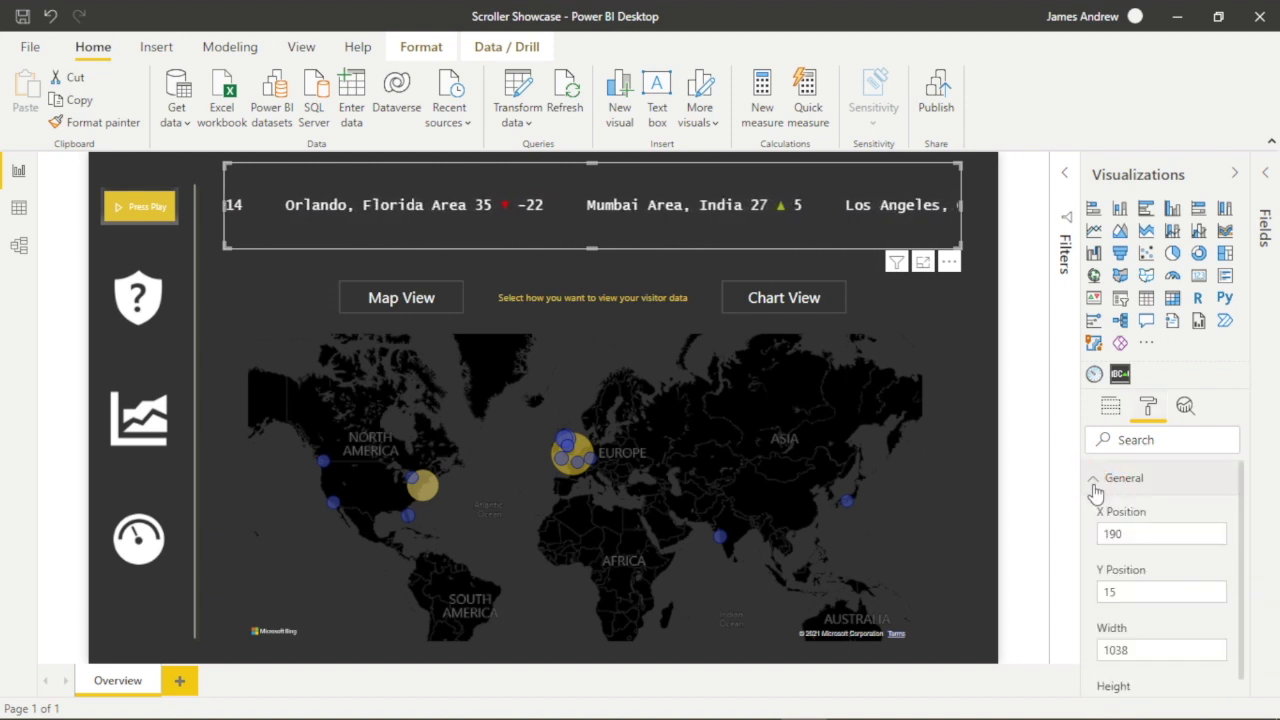
{"action": "scroll", "coordinate": [1160, 560], "scroll_direction": "down", "scroll_amount": 4}
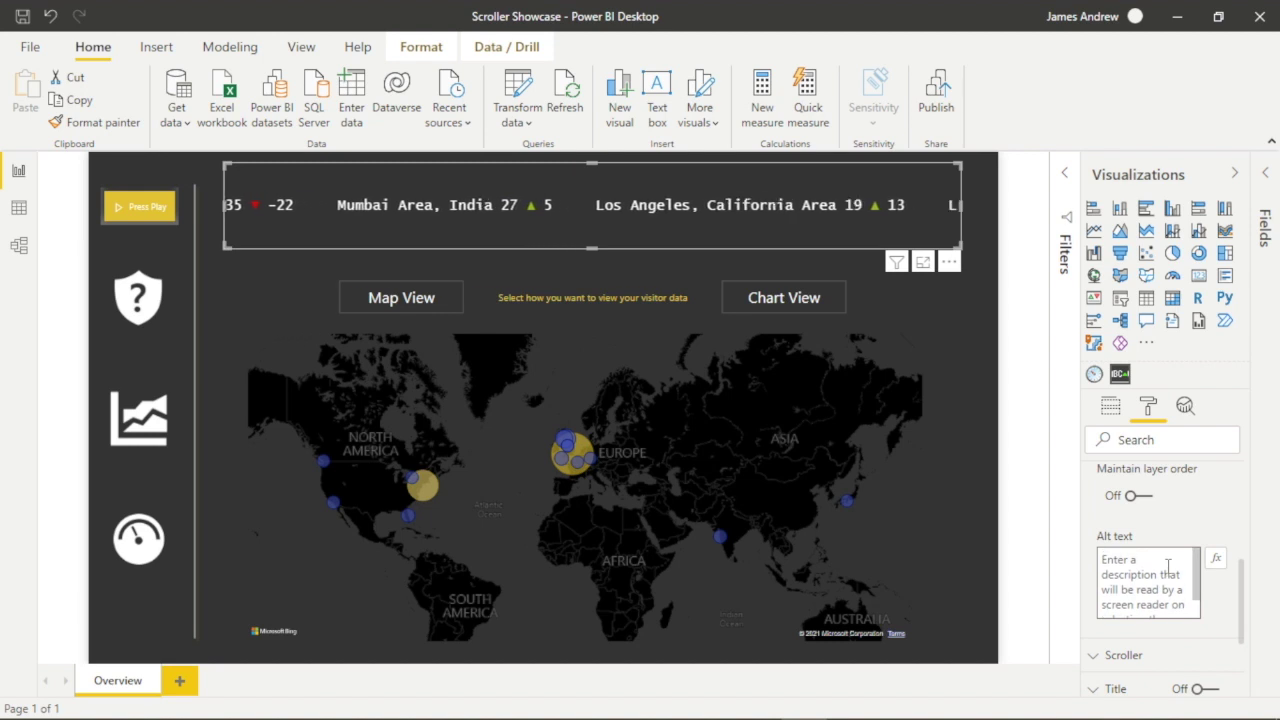
{"action": "scroll", "coordinate": [1167, 566], "scroll_direction": "up", "scroll_amount": 4}
{"action": "left_click", "coordinate": [1094, 494]}
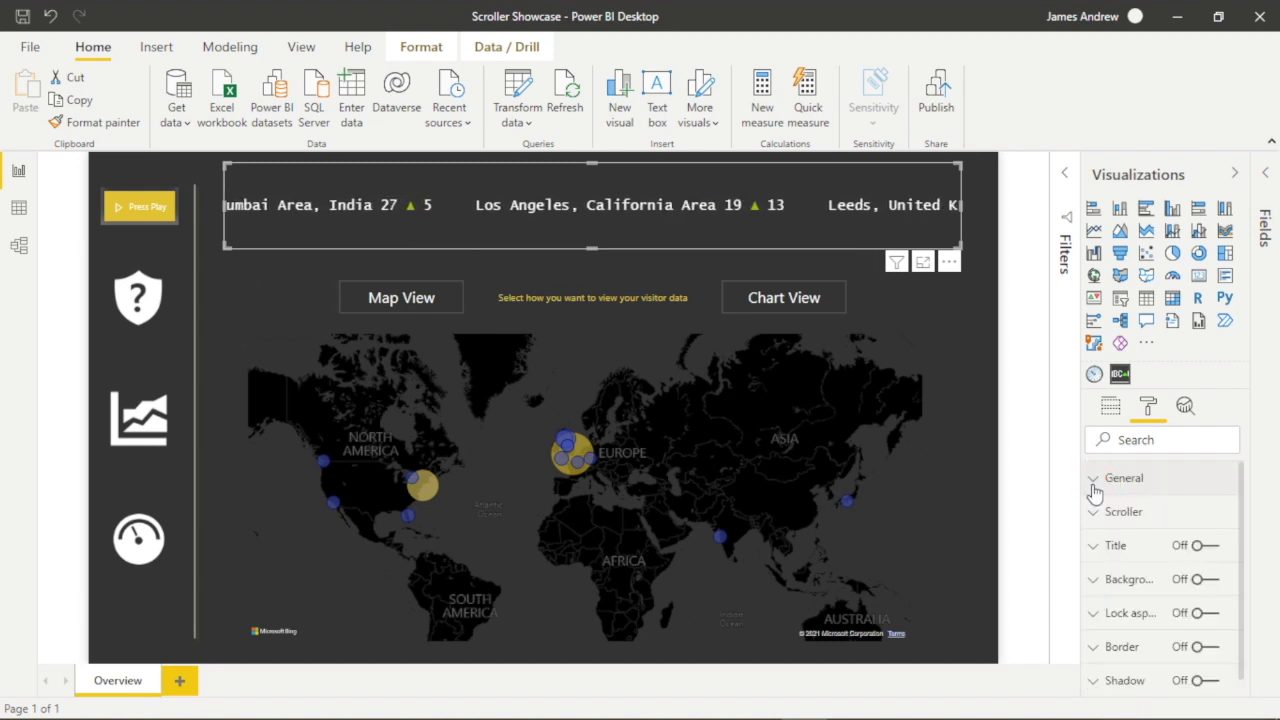
{"action": "left_click", "coordinate": [1185, 407]}
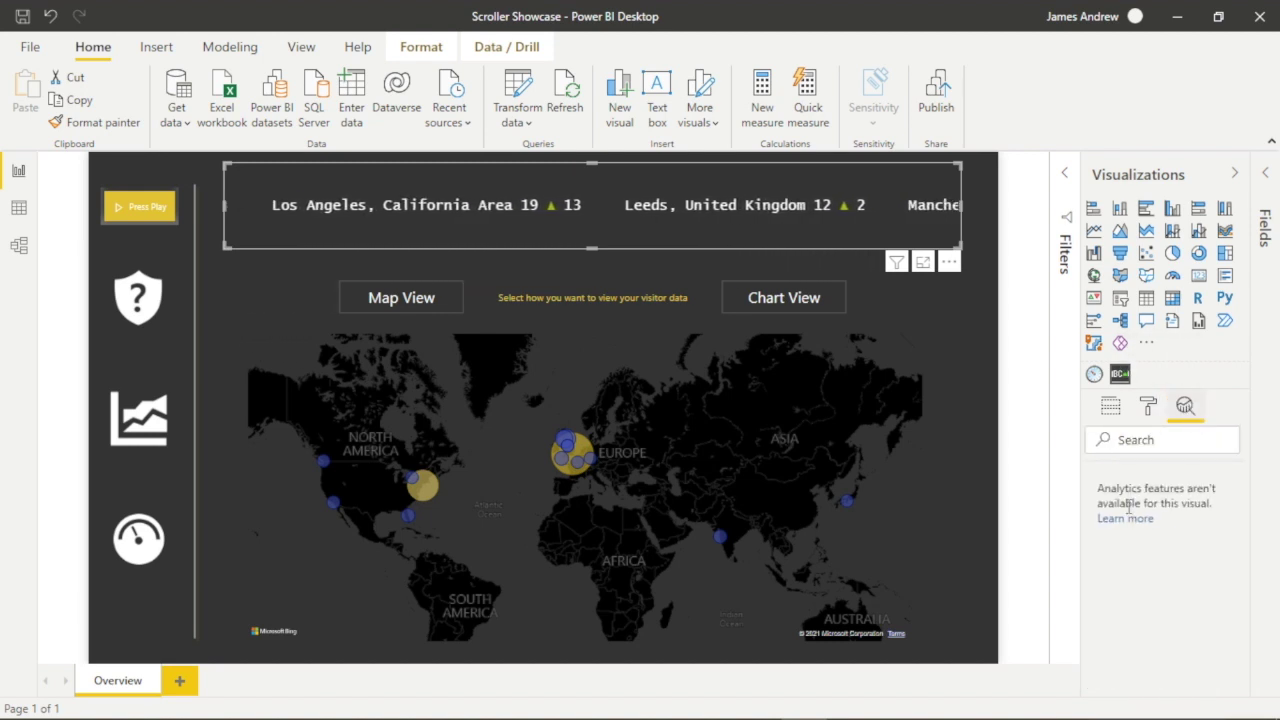
{"action": "left_click", "coordinate": [1150, 409]}
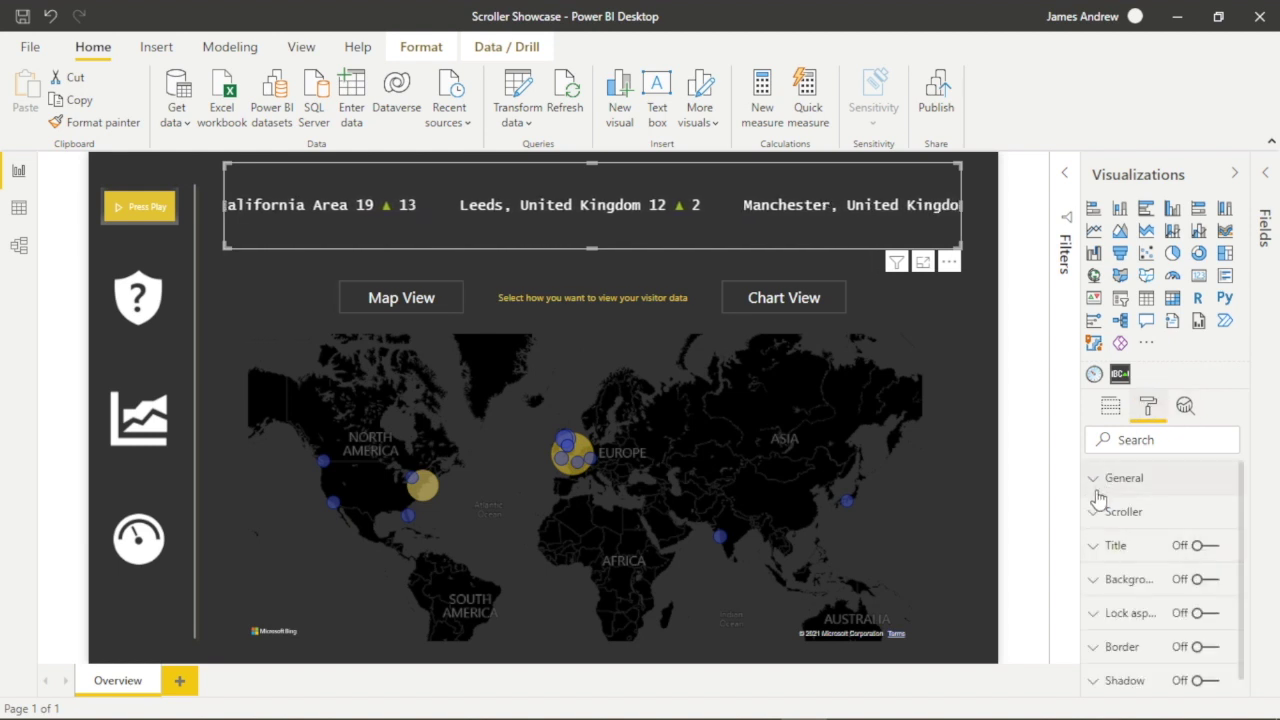
{"action": "left_click", "coordinate": [1094, 509]}
{"action": "scroll", "coordinate": [1155, 590], "scroll_direction": "down", "scroll_amount": 2}
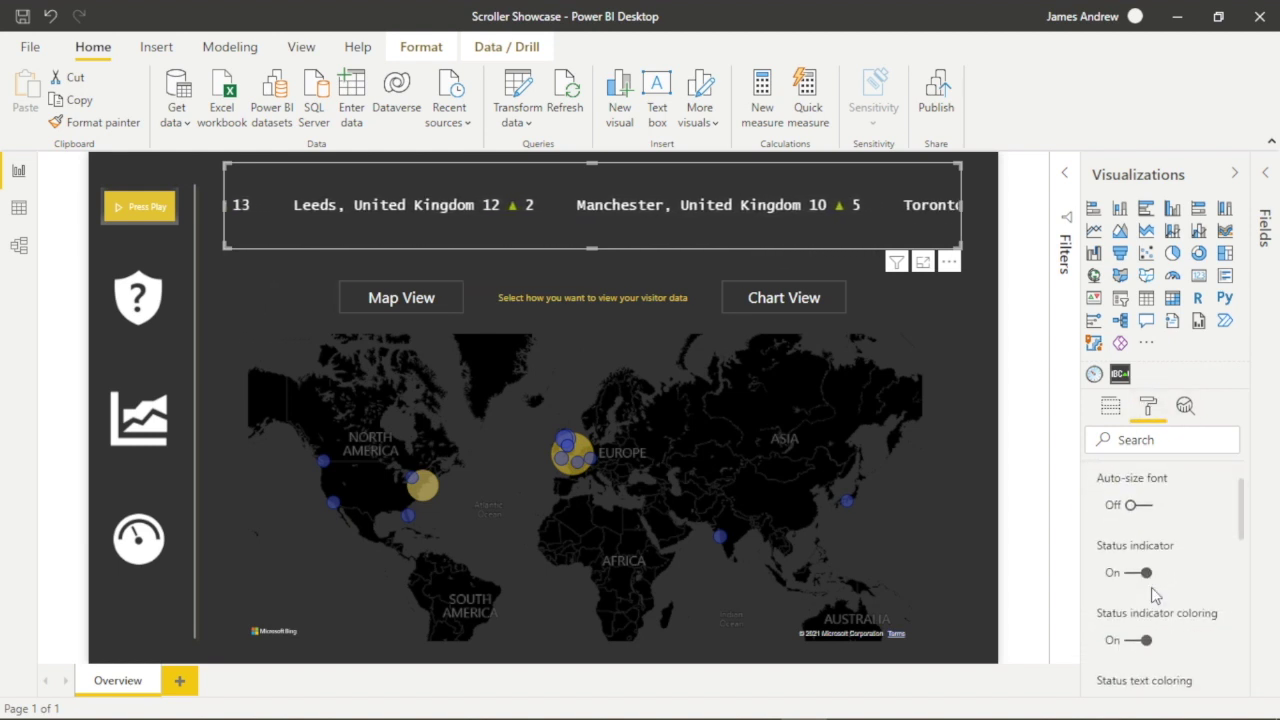
{"action": "scroll", "coordinate": [1158, 570], "scroll_direction": "up", "scroll_amount": 1}
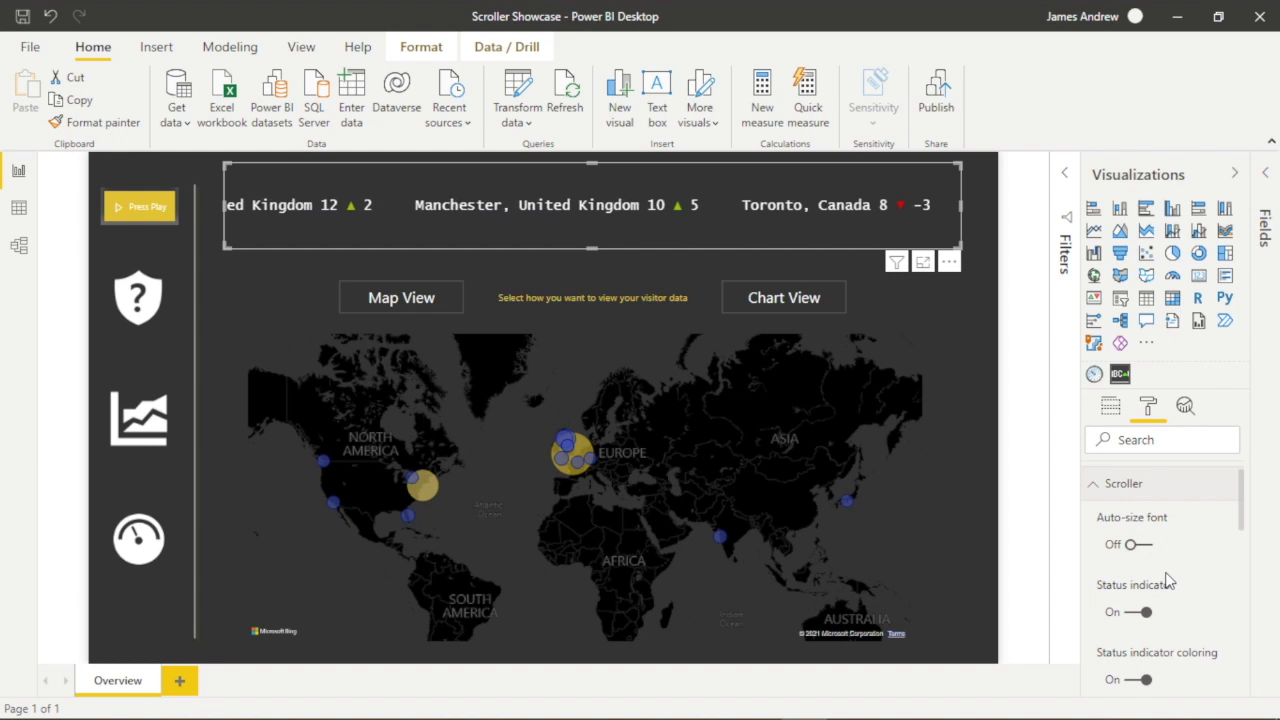
{"action": "left_click", "coordinate": [1131, 546]}
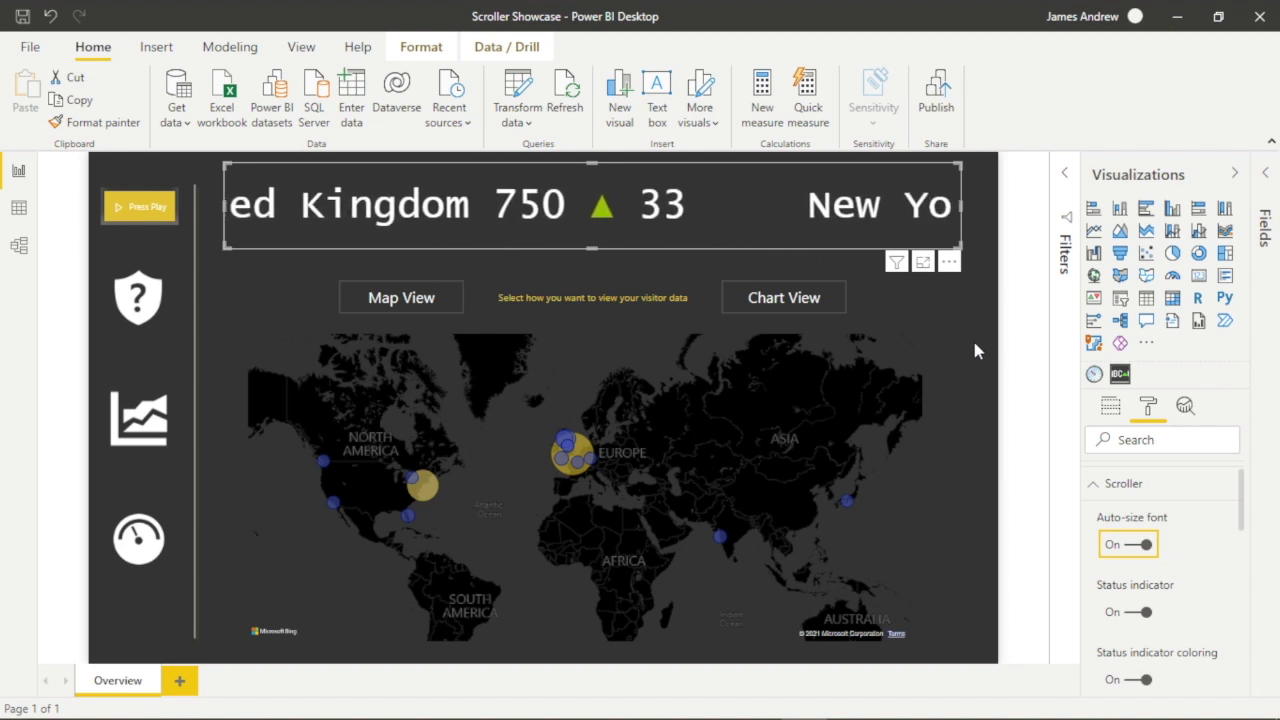
- Preview the report, then reselect the ticker and switch Scroller Auto-size font back off
{"action": "left_click", "coordinate": [975, 348]}
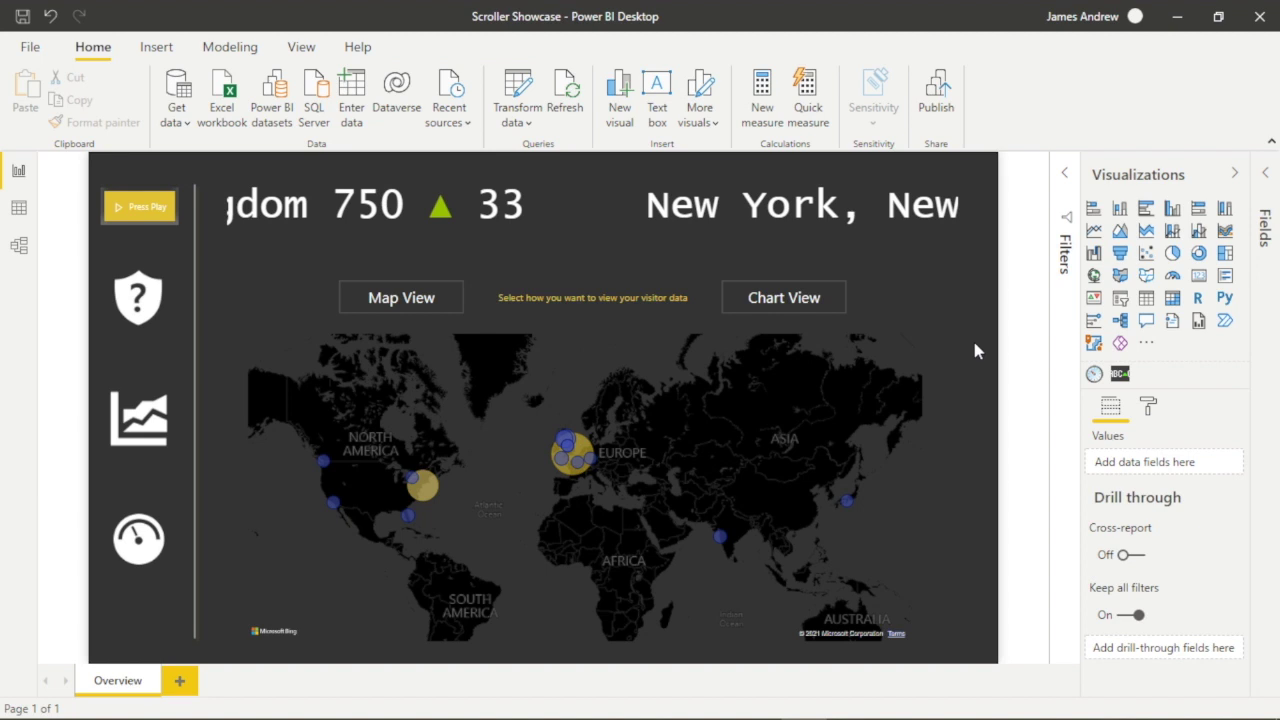
{"action": "left_click", "coordinate": [845, 236]}
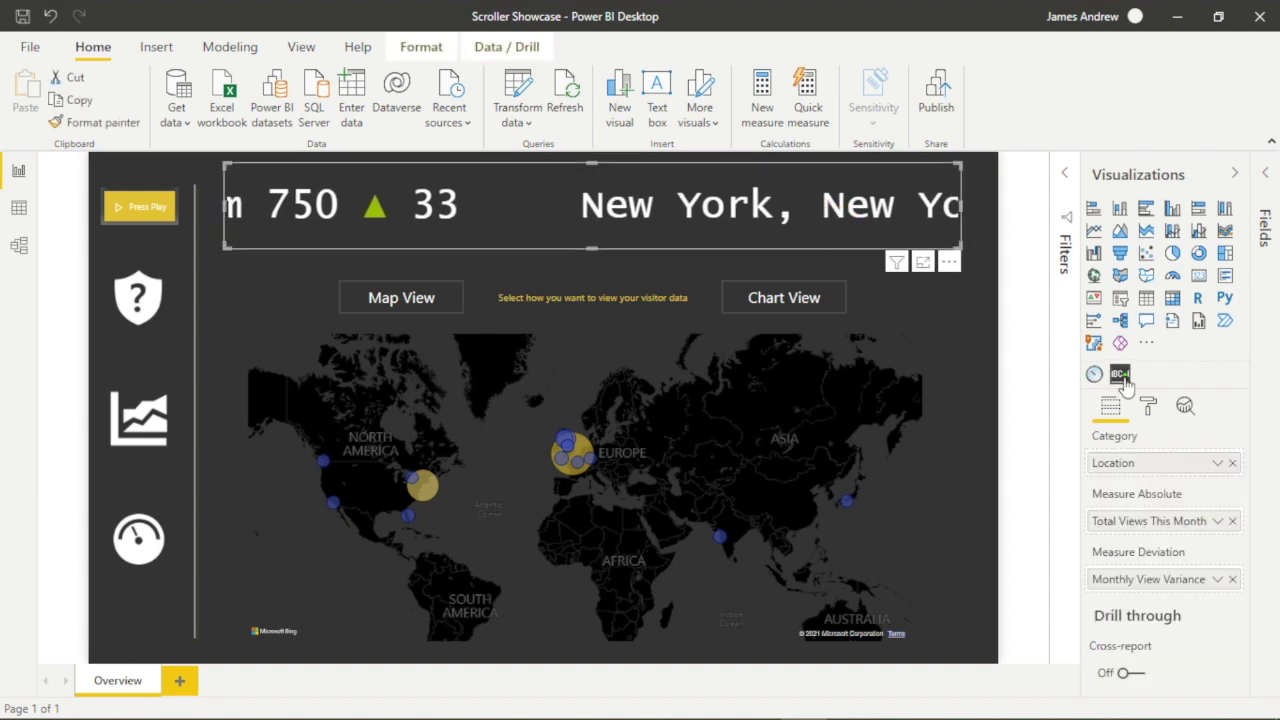
{"action": "left_click", "coordinate": [1150, 406]}
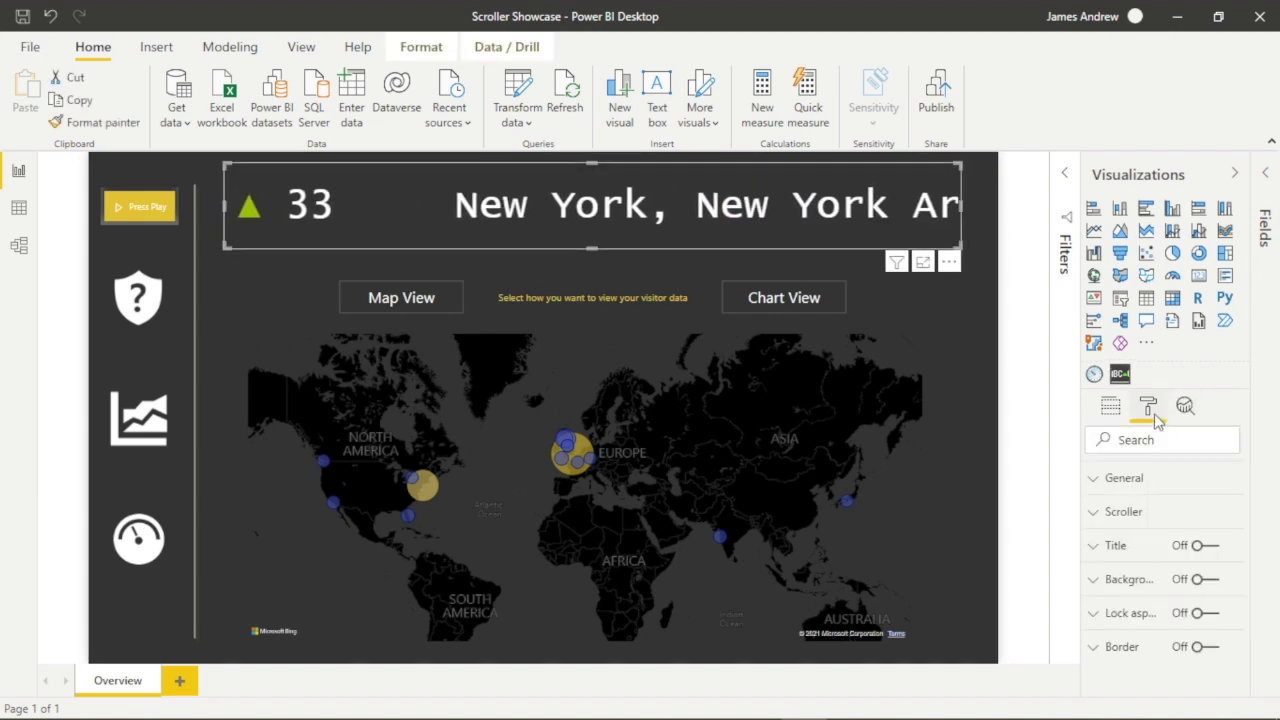
{"action": "left_click", "coordinate": [1108, 512]}
{"action": "left_click", "coordinate": [1145, 572]}
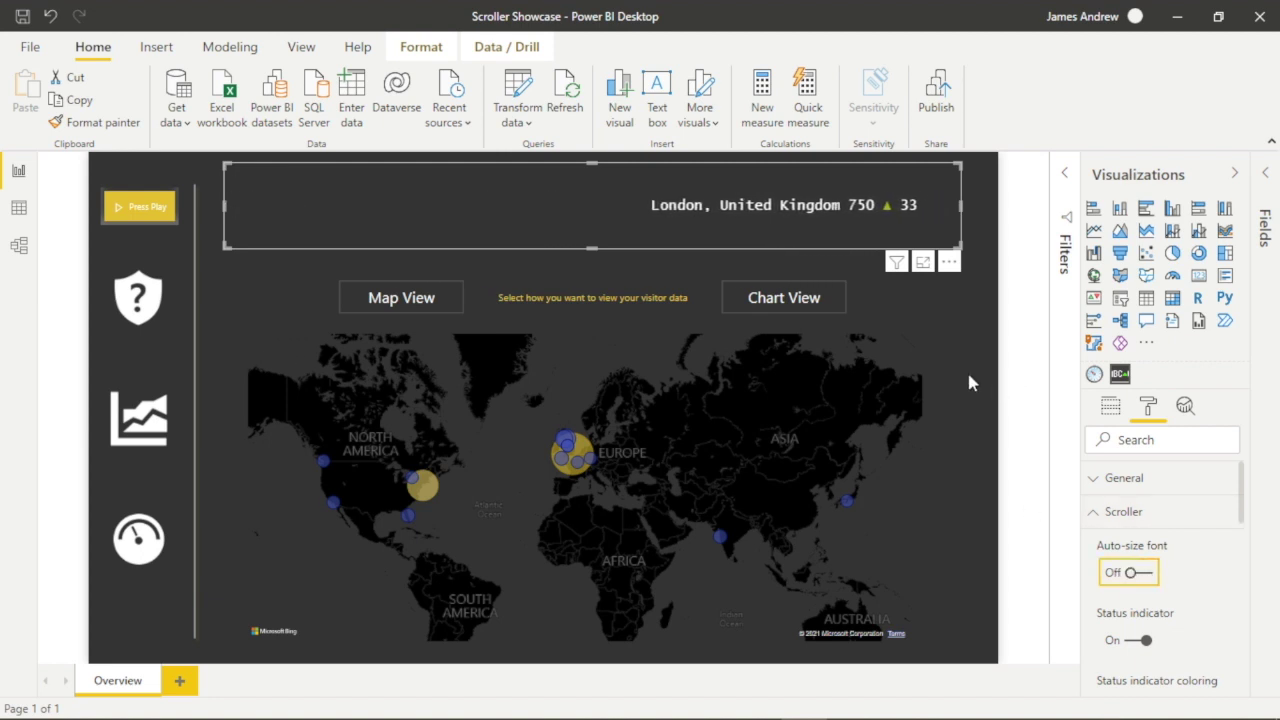
{"action": "scroll", "coordinate": [1180, 578], "scroll_direction": "down", "scroll_amount": 2}
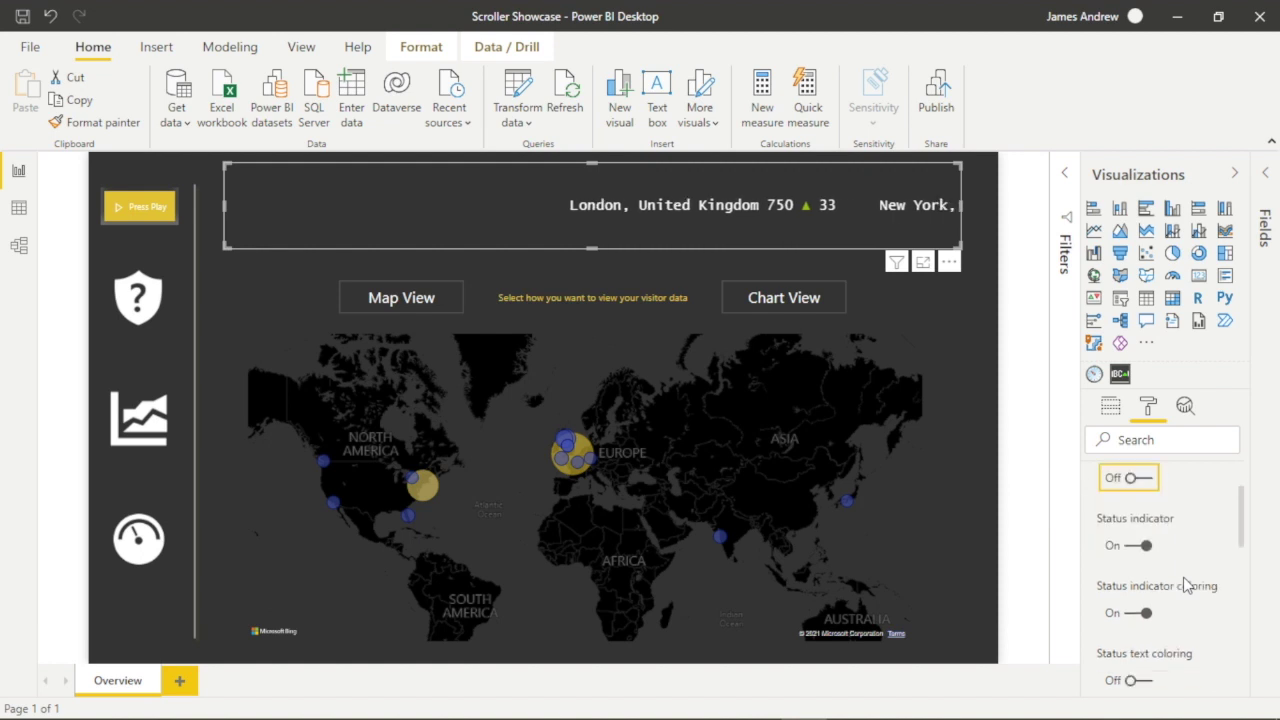
{"action": "left_click", "coordinate": [1145, 536]}
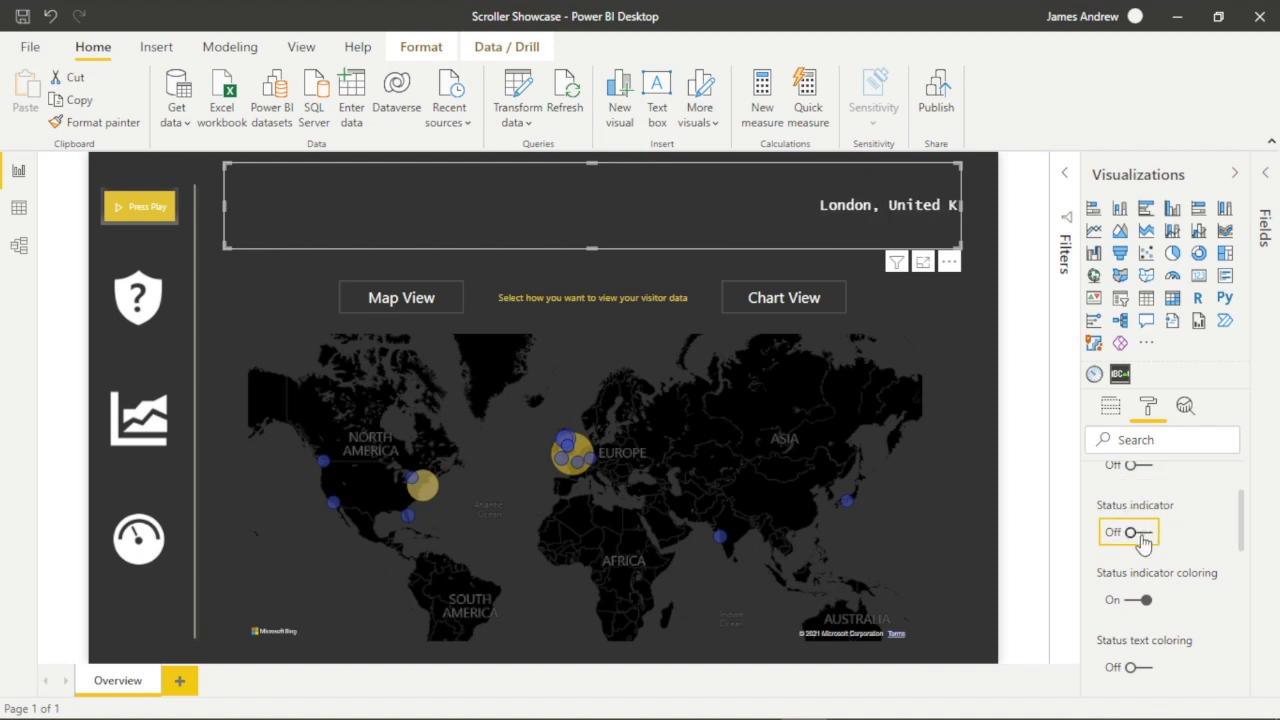
{"action": "left_click", "coordinate": [1133, 537]}
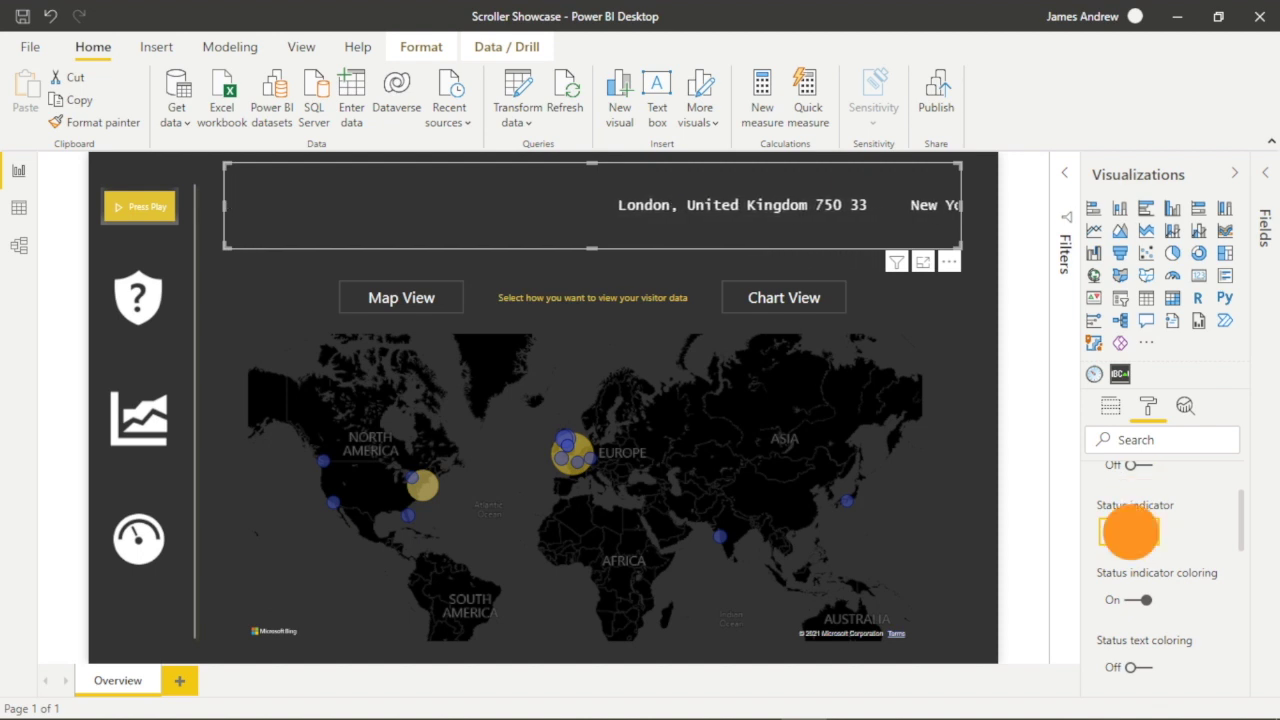
{"action": "left_click", "coordinate": [1146, 603]}
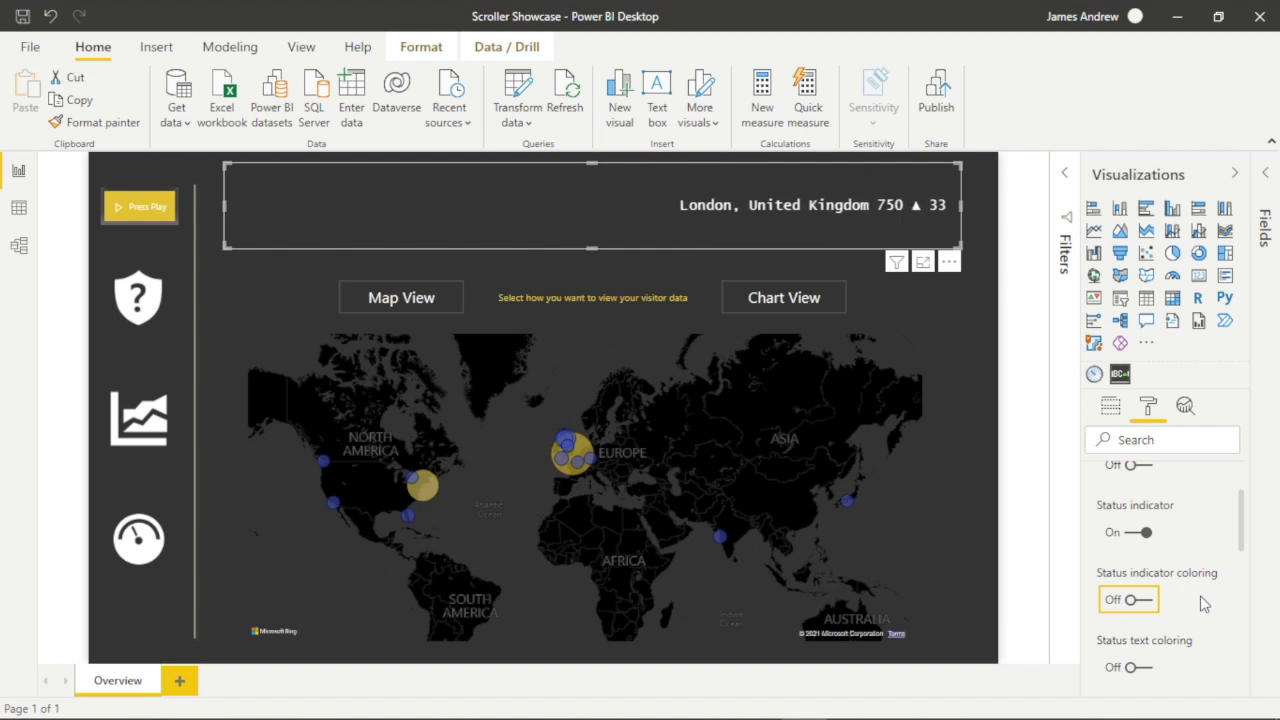
{"action": "scroll", "coordinate": [1160, 620], "scroll_direction": "down", "scroll_amount": 1}
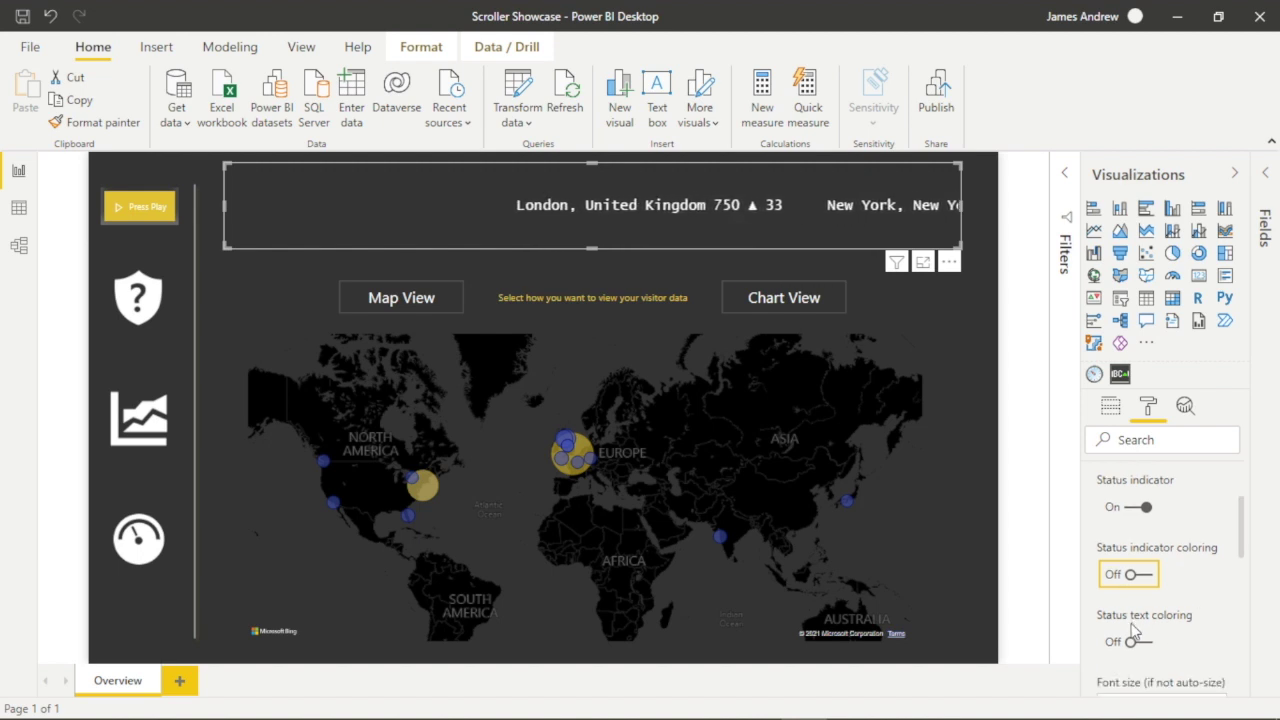
{"action": "left_click", "coordinate": [1133, 648]}
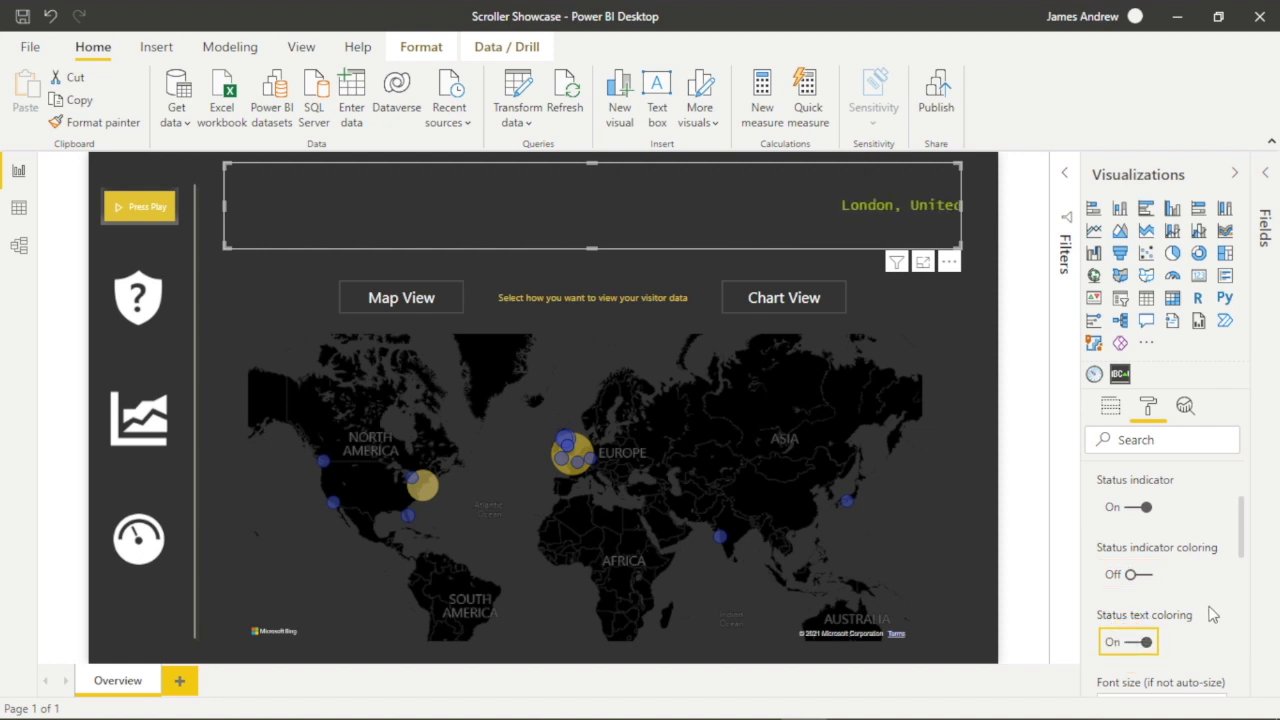
{"action": "scroll", "coordinate": [1210, 614], "scroll_direction": "down", "scroll_amount": 3}
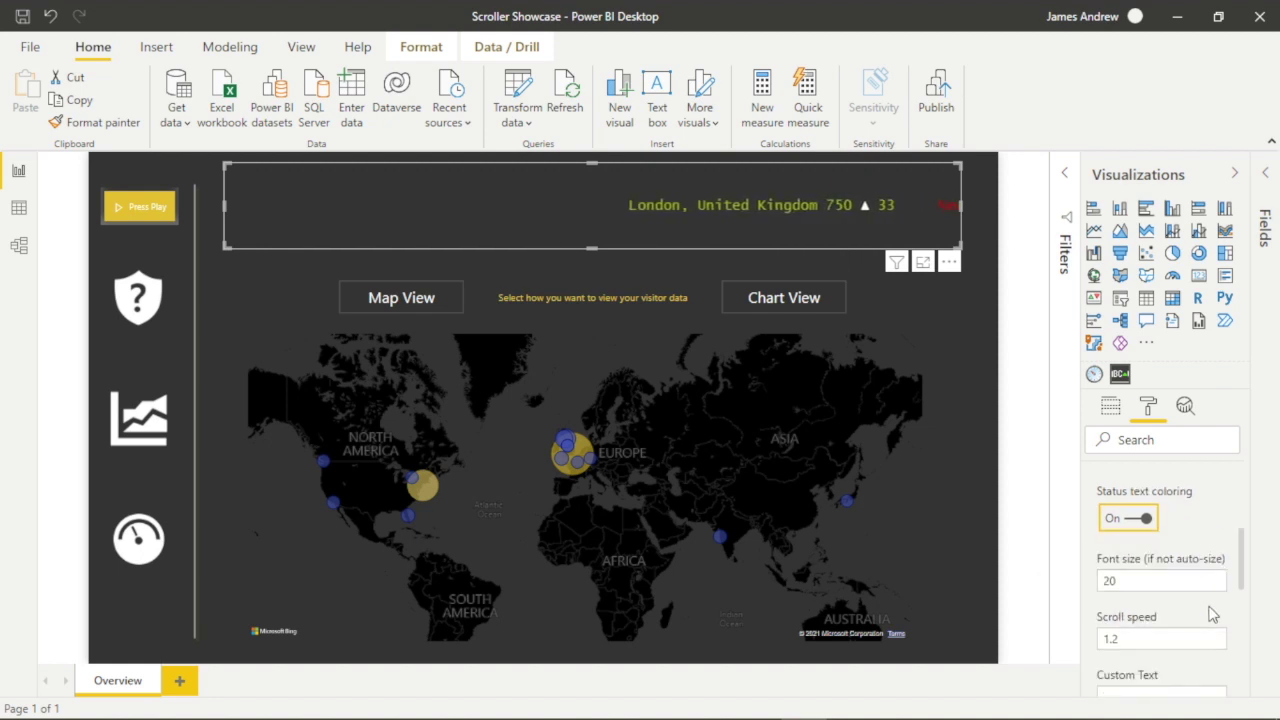
{"action": "scroll", "coordinate": [1210, 614], "scroll_direction": "up", "scroll_amount": 3}
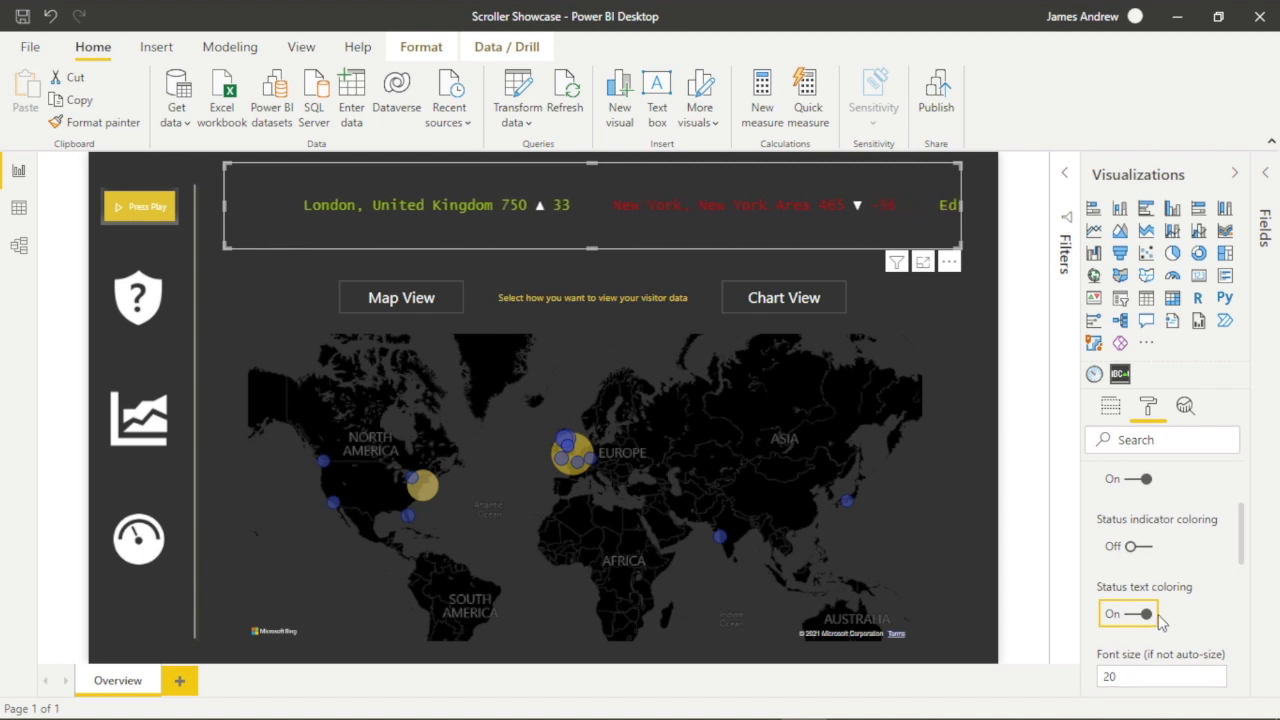
{"action": "left_click", "coordinate": [1133, 547]}
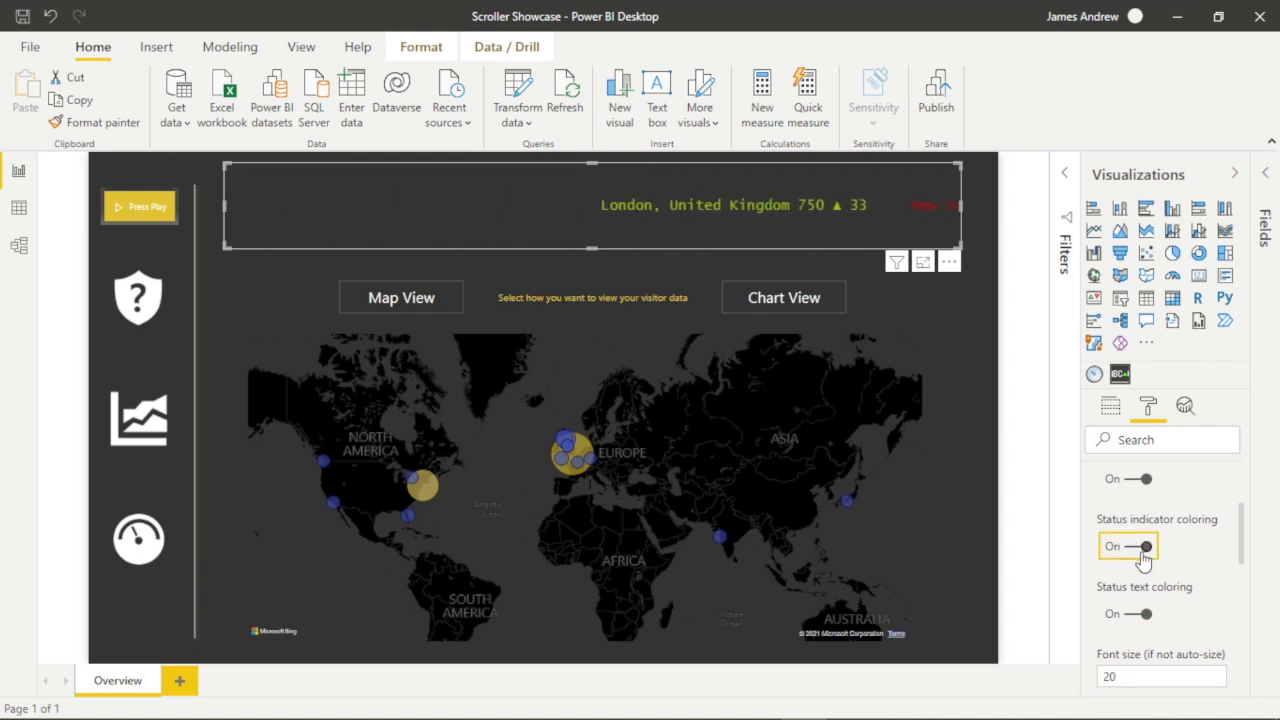
{"action": "scroll", "coordinate": [1152, 580], "scroll_direction": "up", "scroll_amount": 1}
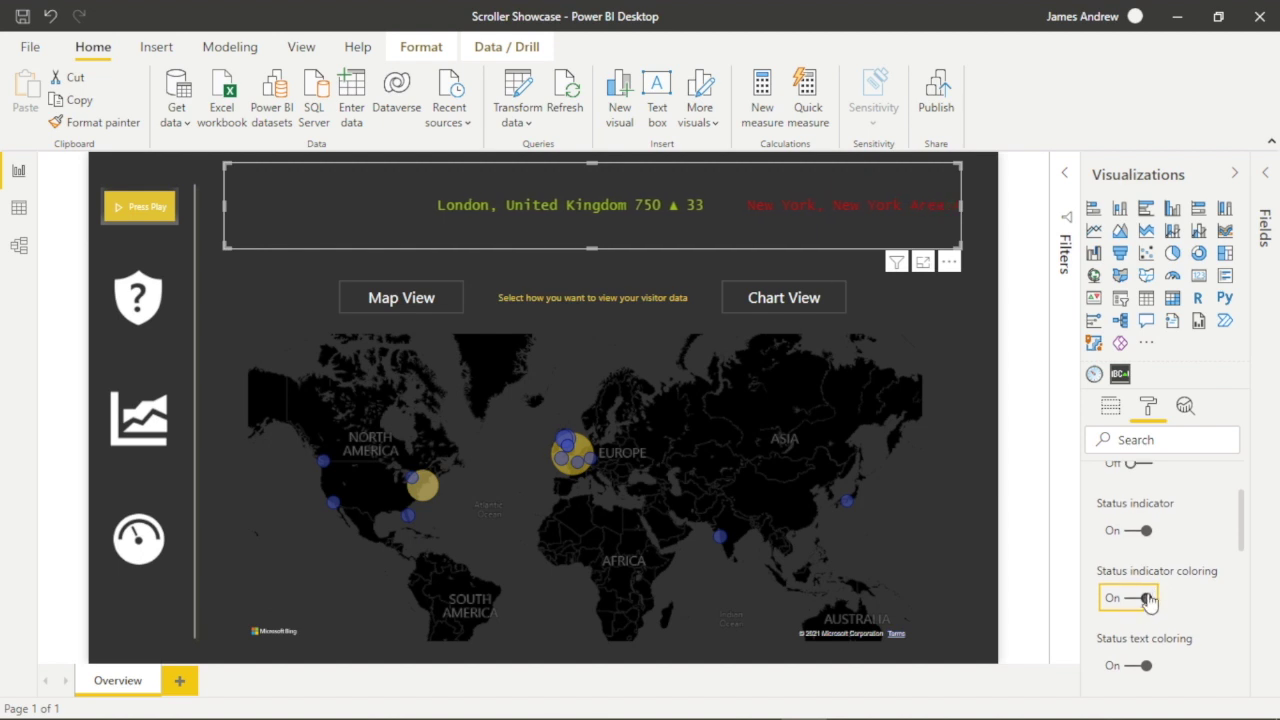
{"action": "left_click", "coordinate": [1138, 665]}
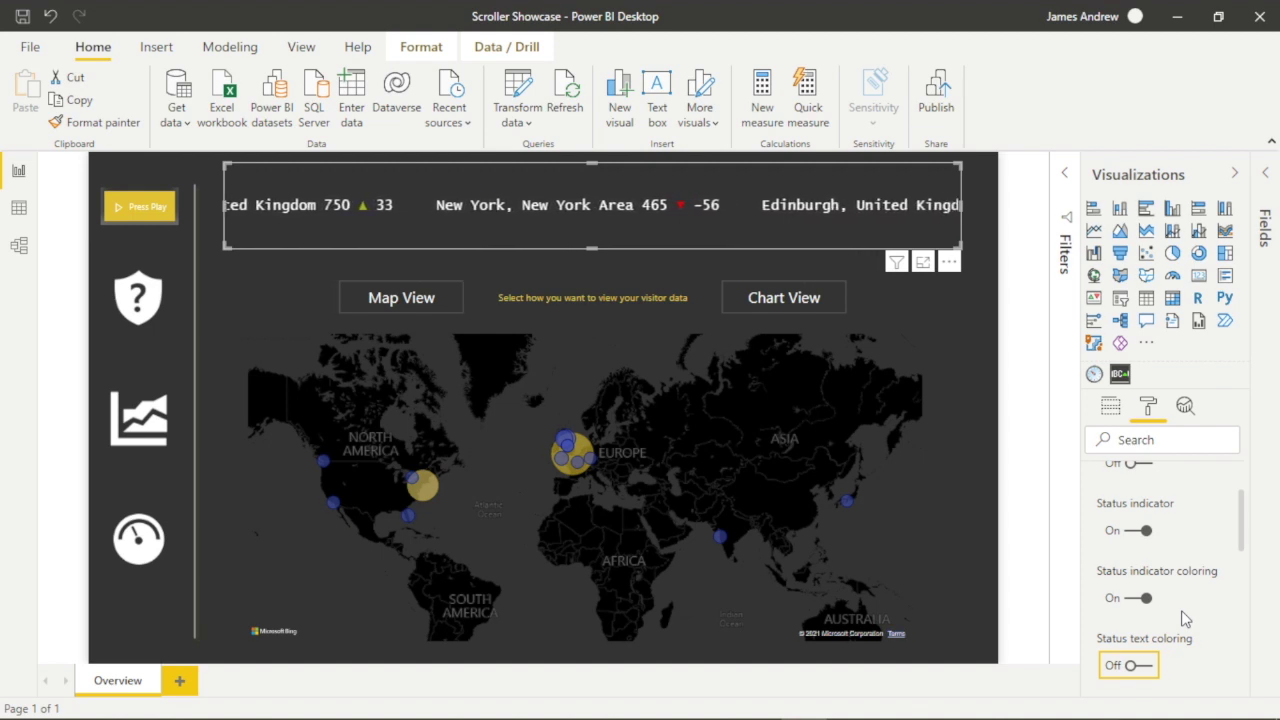
{"action": "scroll", "coordinate": [1185, 619], "scroll_direction": "down", "scroll_amount": 3}
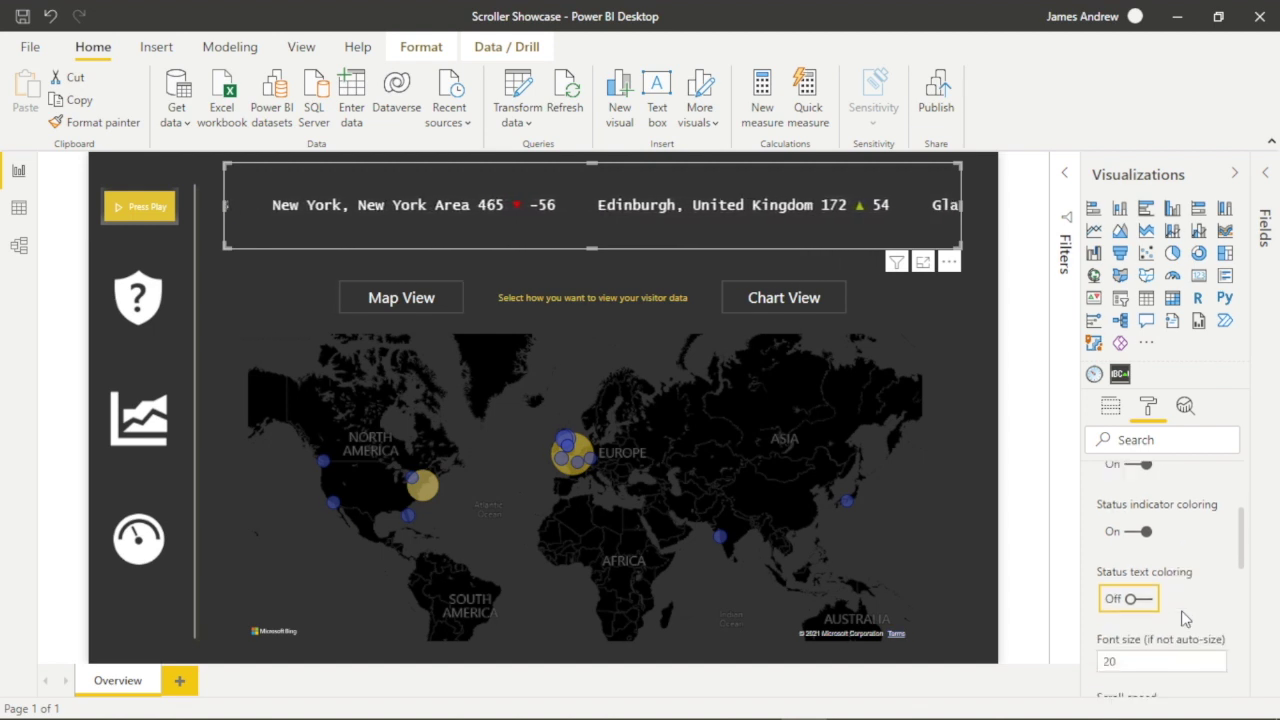
- Try several values in the Scroller font size box, settling on 22
{"action": "left_click", "coordinate": [1169, 536]}
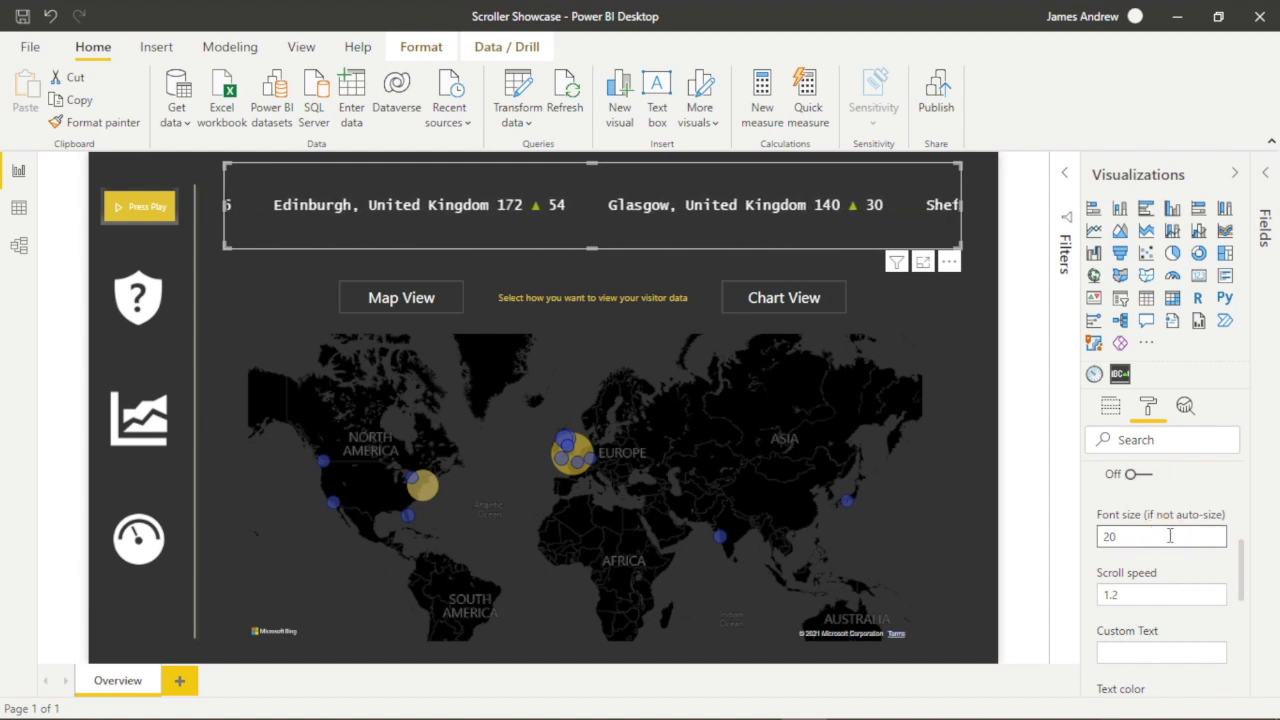
{"action": "key", "text": "BackSpace"}
{"action": "type", "text": "6"}
{"action": "key", "text": "BackSpace"}
{"action": "type", "text": "5"}
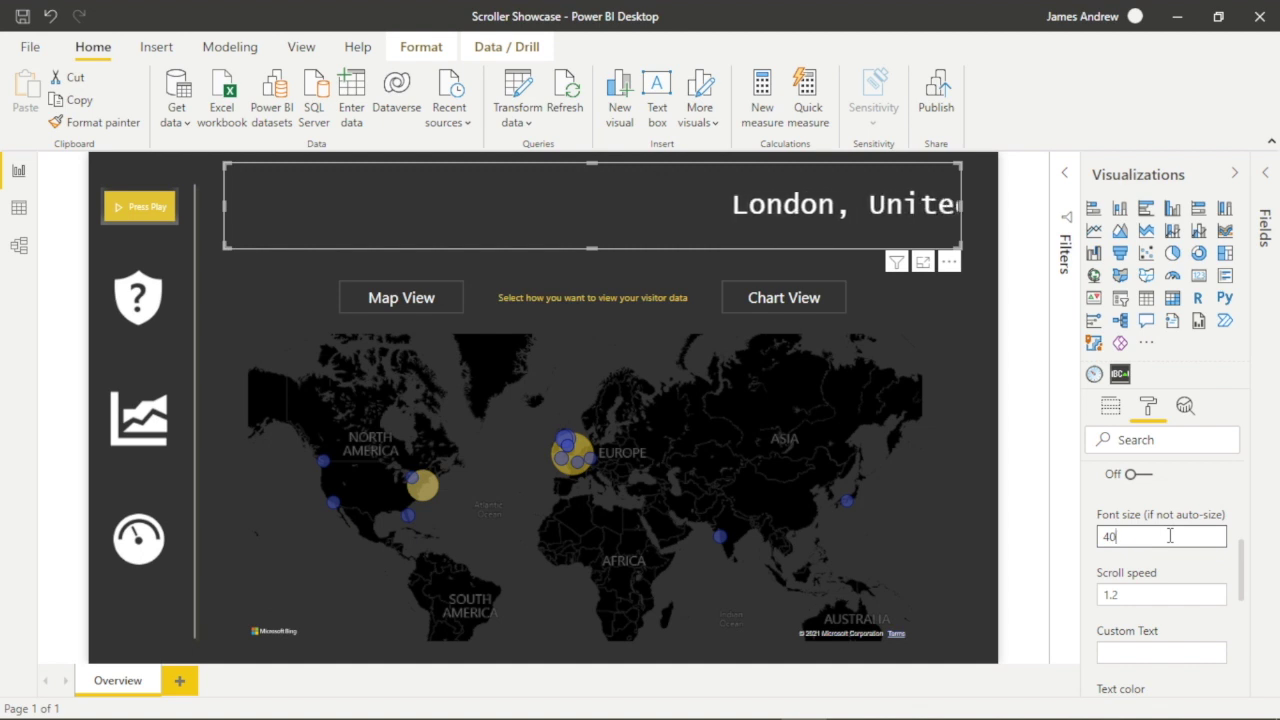
{"action": "key", "text": "BackSpace"}
{"action": "key", "text": "BackSpace"}
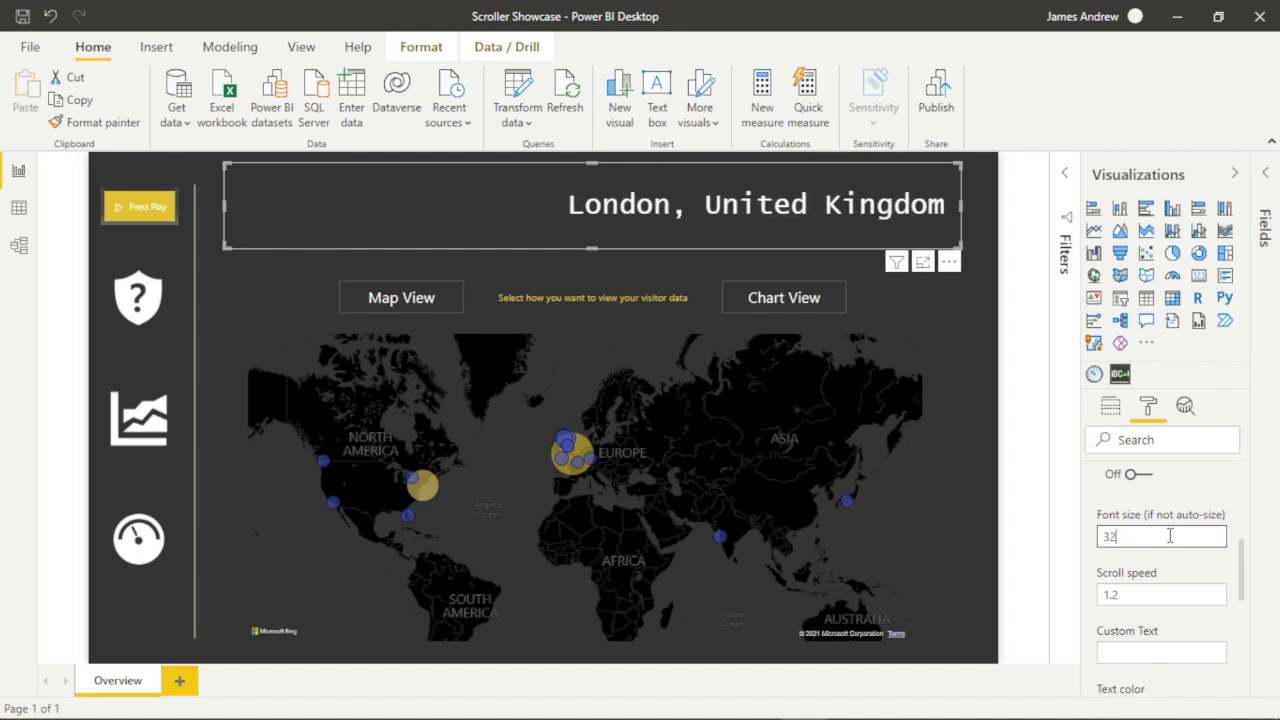
{"action": "type", "text": "24"}
{"action": "key", "text": "BackSpace"}
{"action": "type", "text": "2"}
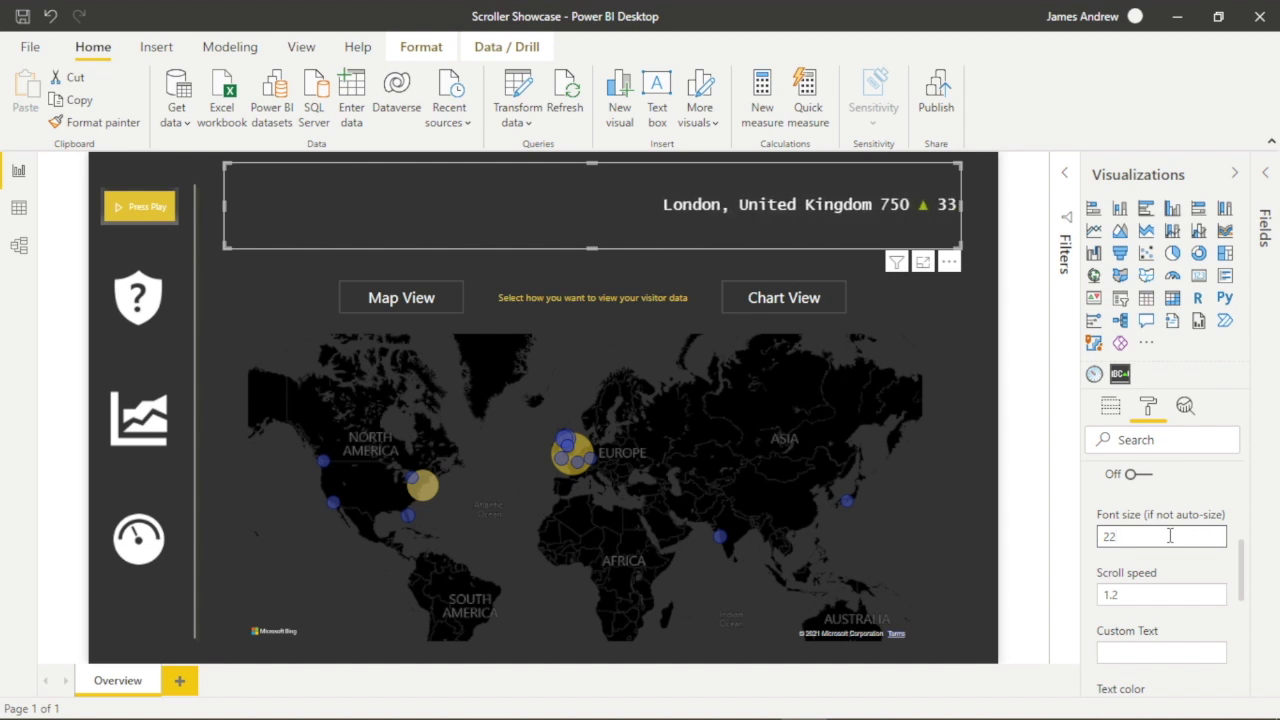
{"action": "scroll", "coordinate": [1153, 566], "scroll_direction": "down", "scroll_amount": 1}
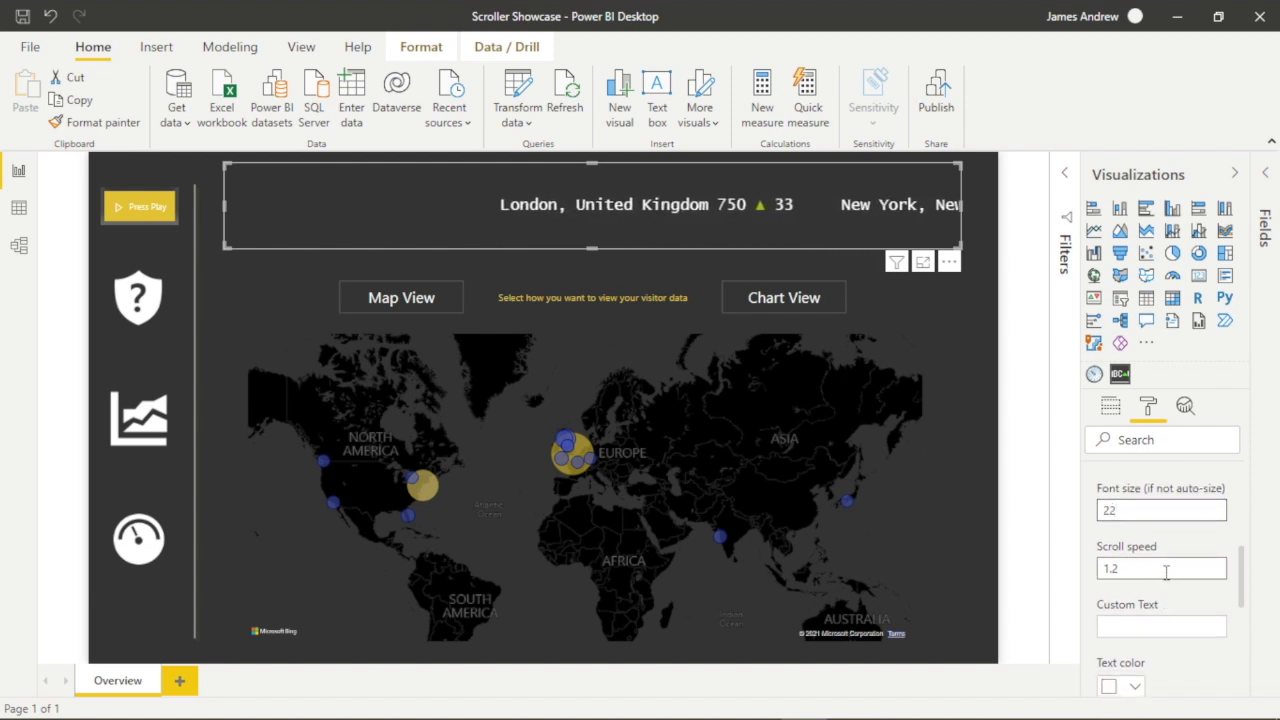
- Try several scroll speeds, settle on 1.5, then deselect and reselect the ticker to preview it
{"action": "left_click", "coordinate": [1166, 571]}
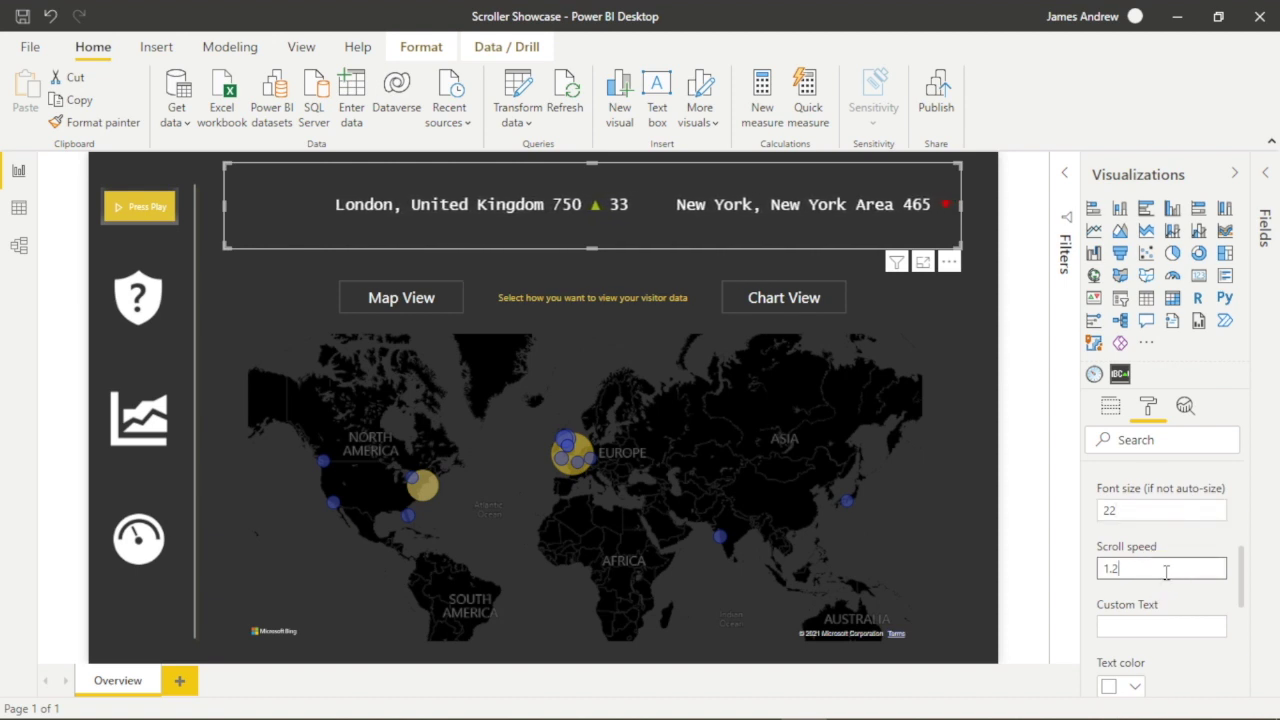
{"action": "key", "text": "BackSpace"}
{"action": "key", "text": "BackSpace"}
{"action": "key", "text": "BackSpace"}
{"action": "type", "text": "2"}
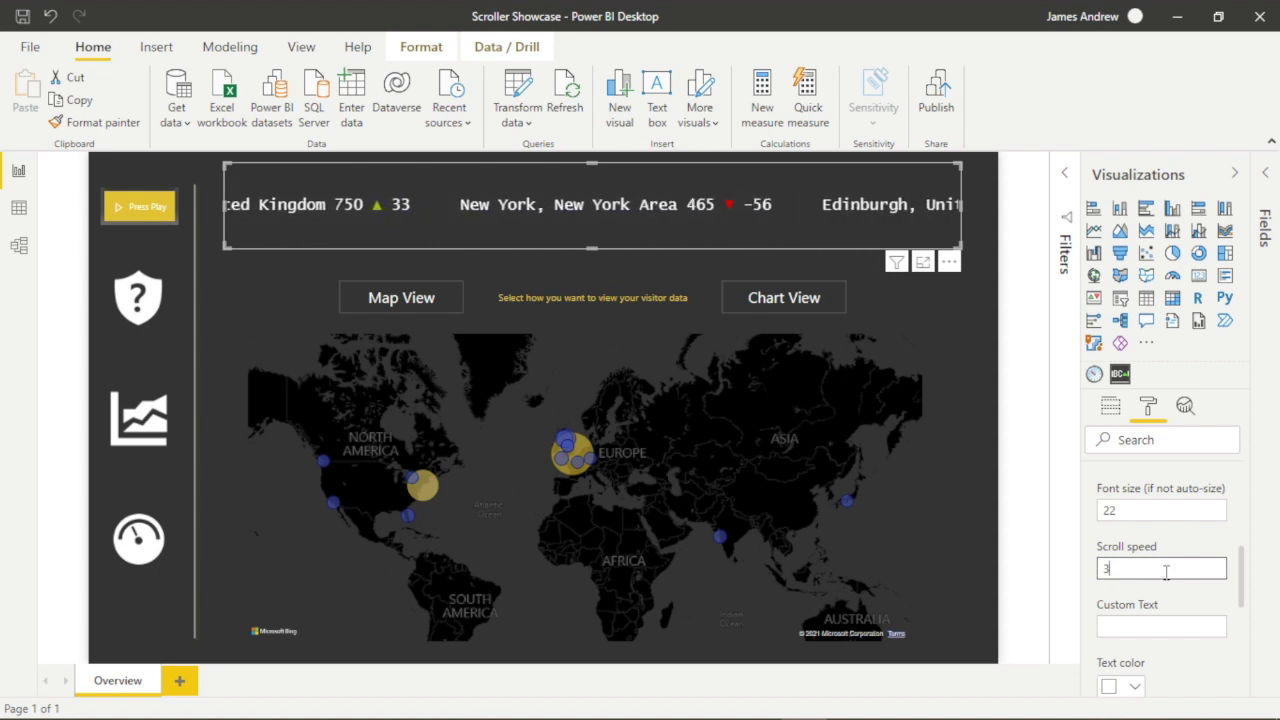
{"action": "key", "text": "BackSpace"}
{"action": "type", "text": "4"}
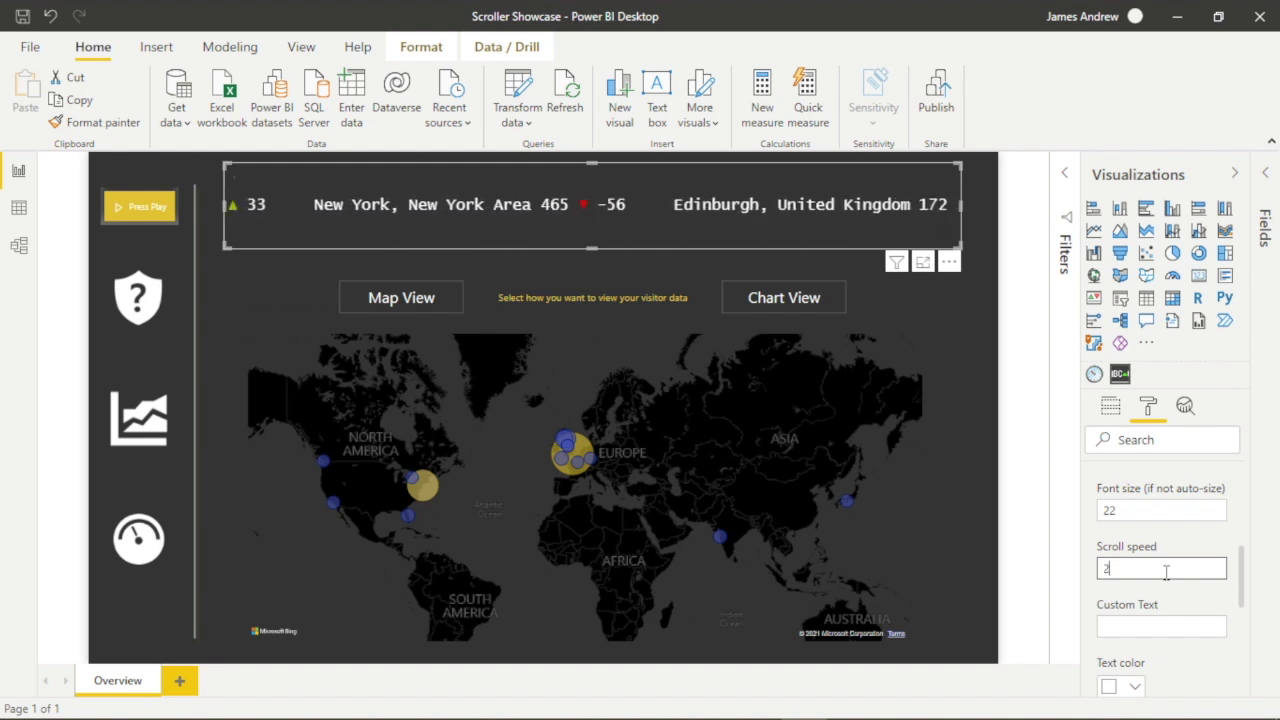
{"action": "key", "text": "BackSpace"}
{"action": "type", "text": "2"}
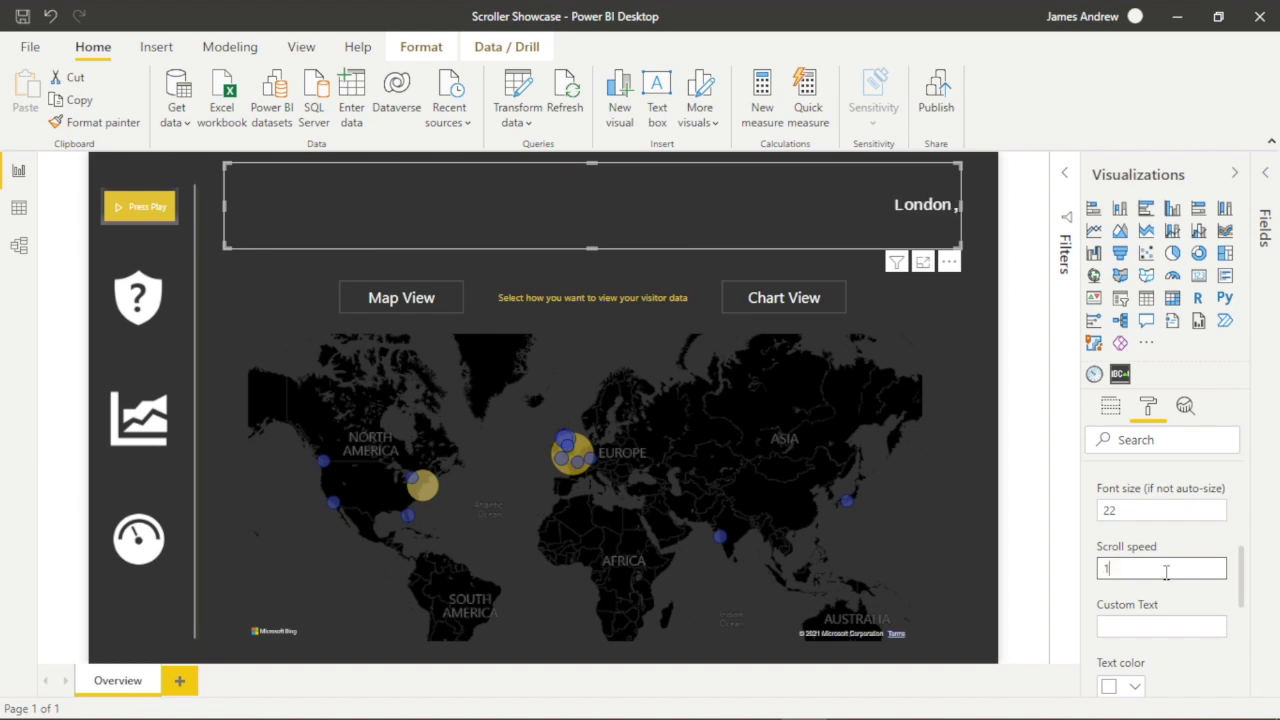
{"action": "type", "text": ".5"}
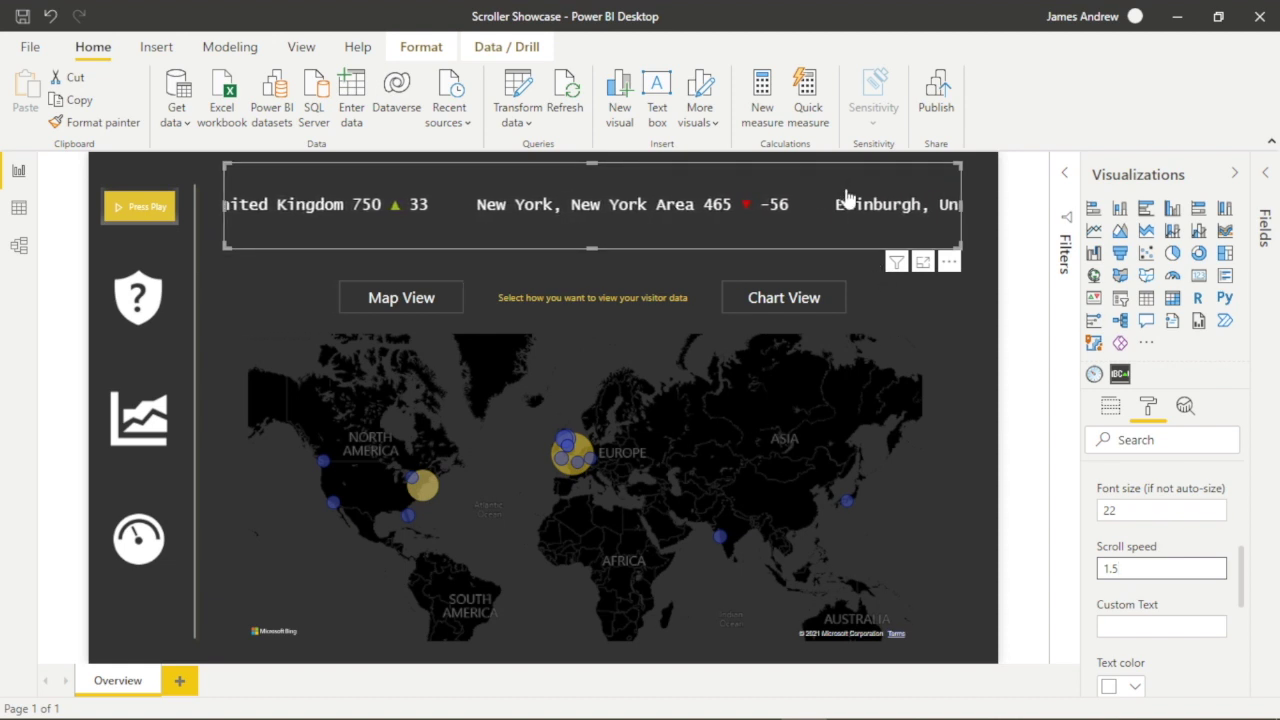
{"action": "left_click", "coordinate": [979, 373]}
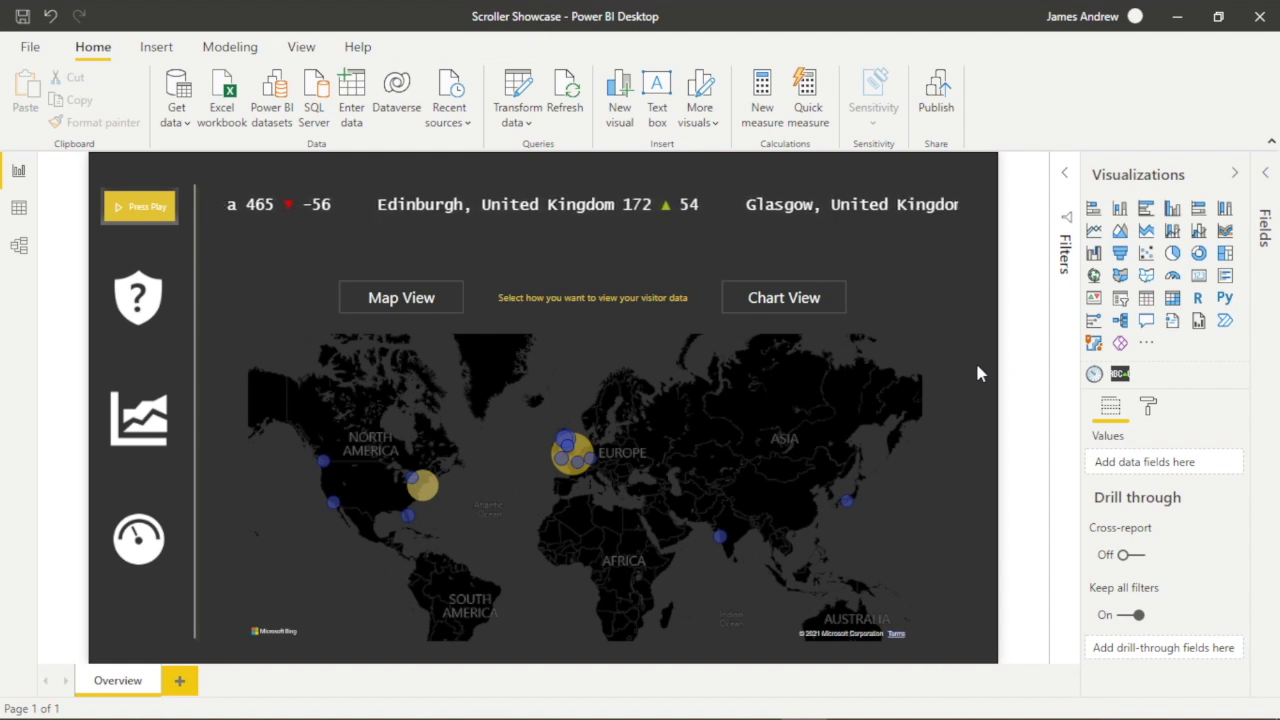
{"action": "left_click", "coordinate": [846, 240]}
- Expand the ticker's Scroller settings and enter 'Welcome to your Location Dash' as Custom Text
{"action": "left_click", "coordinate": [1148, 403]}
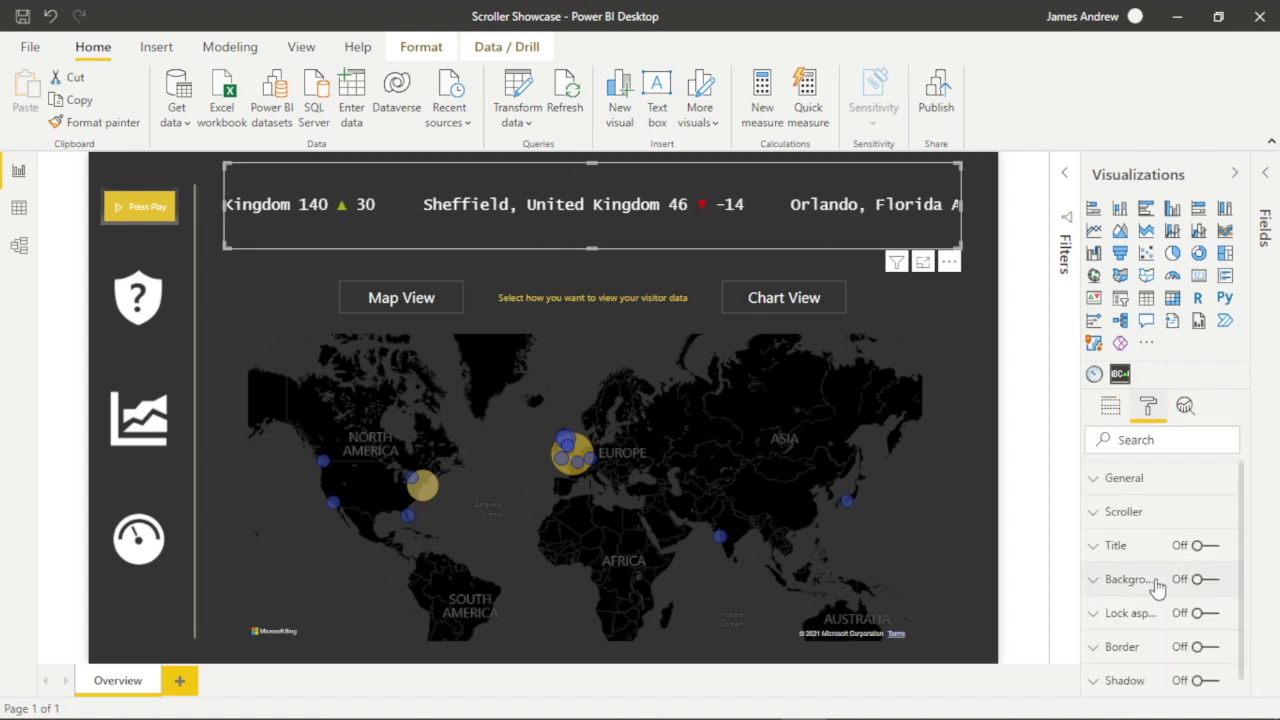
{"action": "left_click", "coordinate": [1094, 490]}
{"action": "scroll", "coordinate": [1137, 525], "scroll_direction": "down", "scroll_amount": 6}
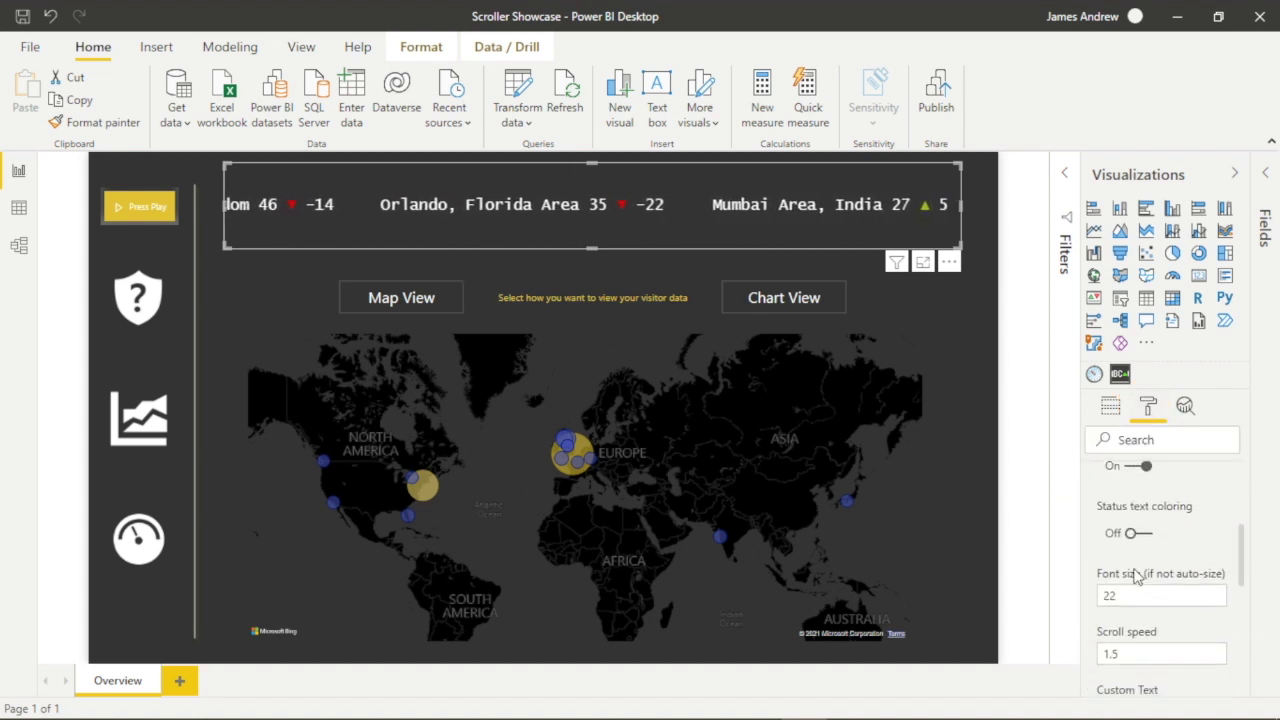
{"action": "scroll", "coordinate": [1137, 525], "scroll_direction": "up", "scroll_amount": 2}
{"action": "left_click", "coordinate": [1126, 603]}
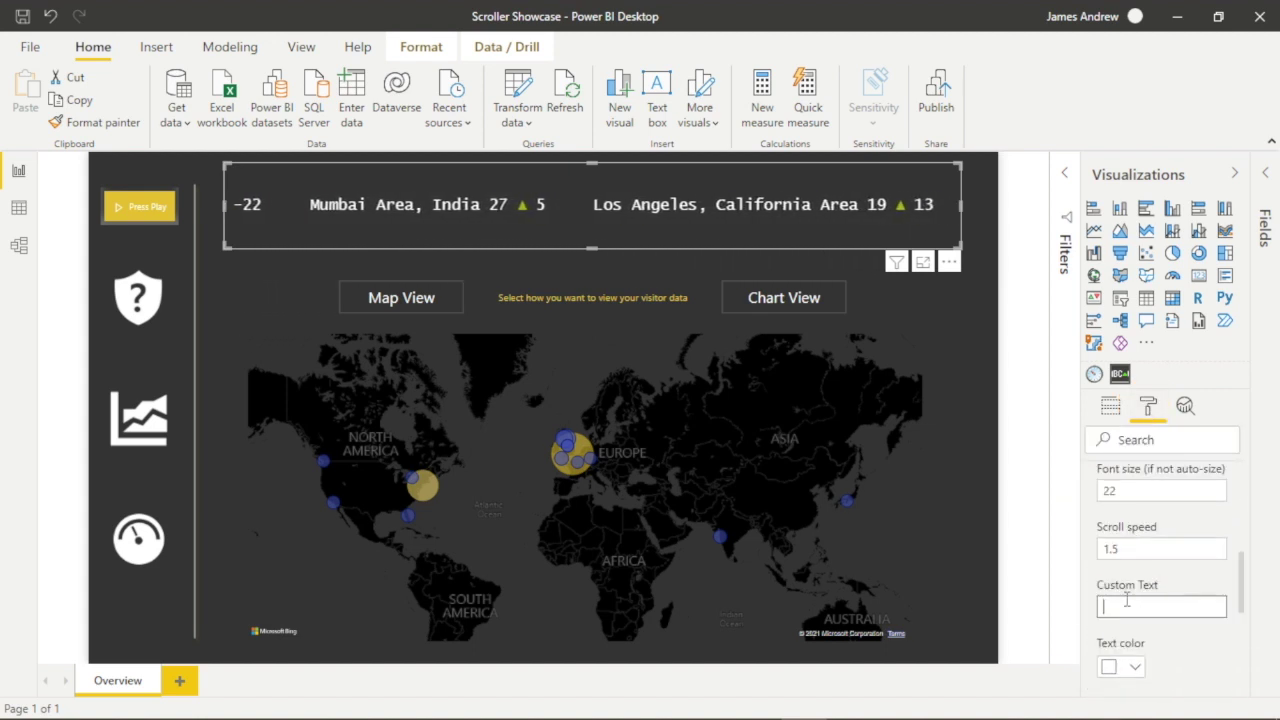
{"action": "type", "text": "W"}
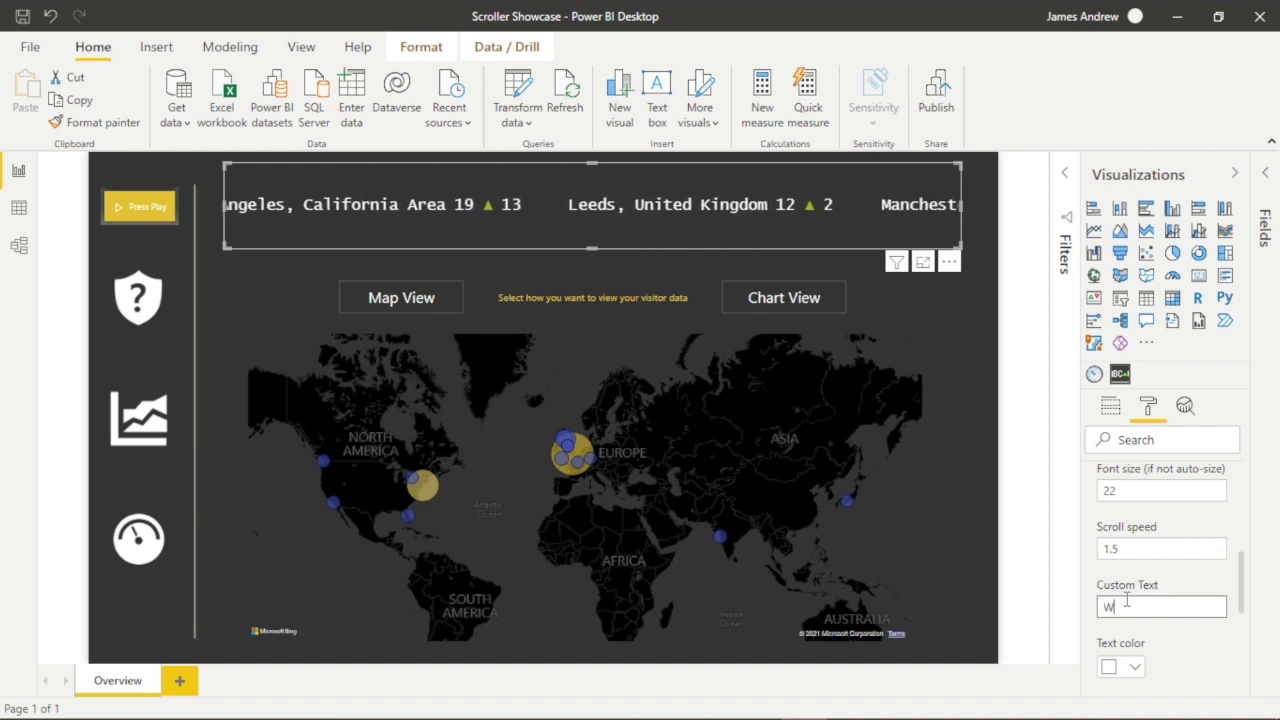
{"action": "type", "text": "elcome to your"}
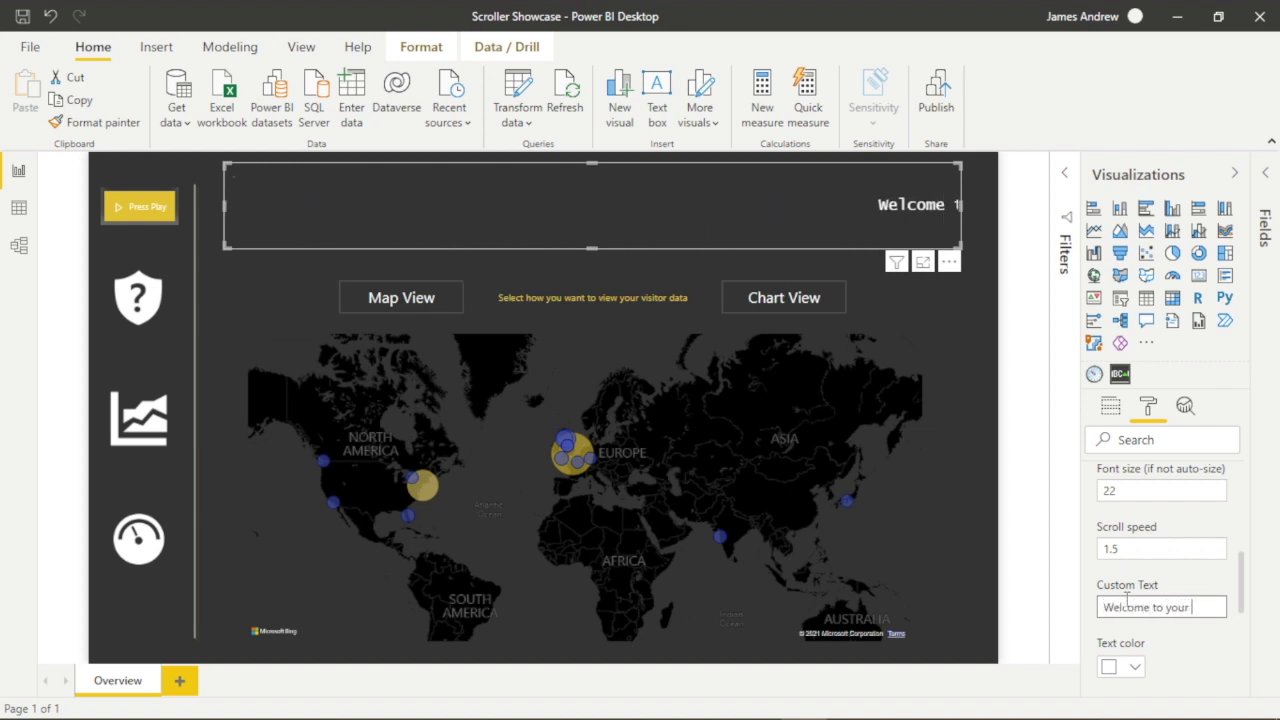
{"action": "type", "text": " Location Dashboard"}
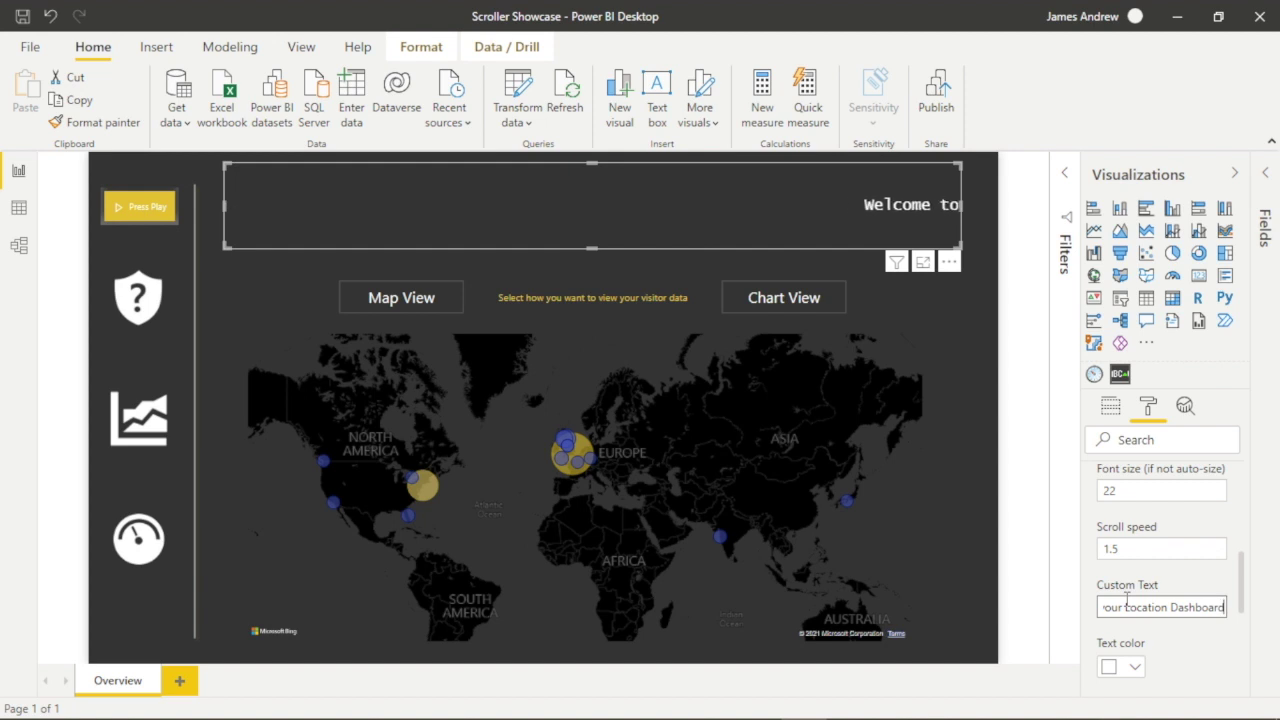
{"action": "scroll", "coordinate": [1170, 661], "scroll_direction": "down", "scroll_amount": 2}
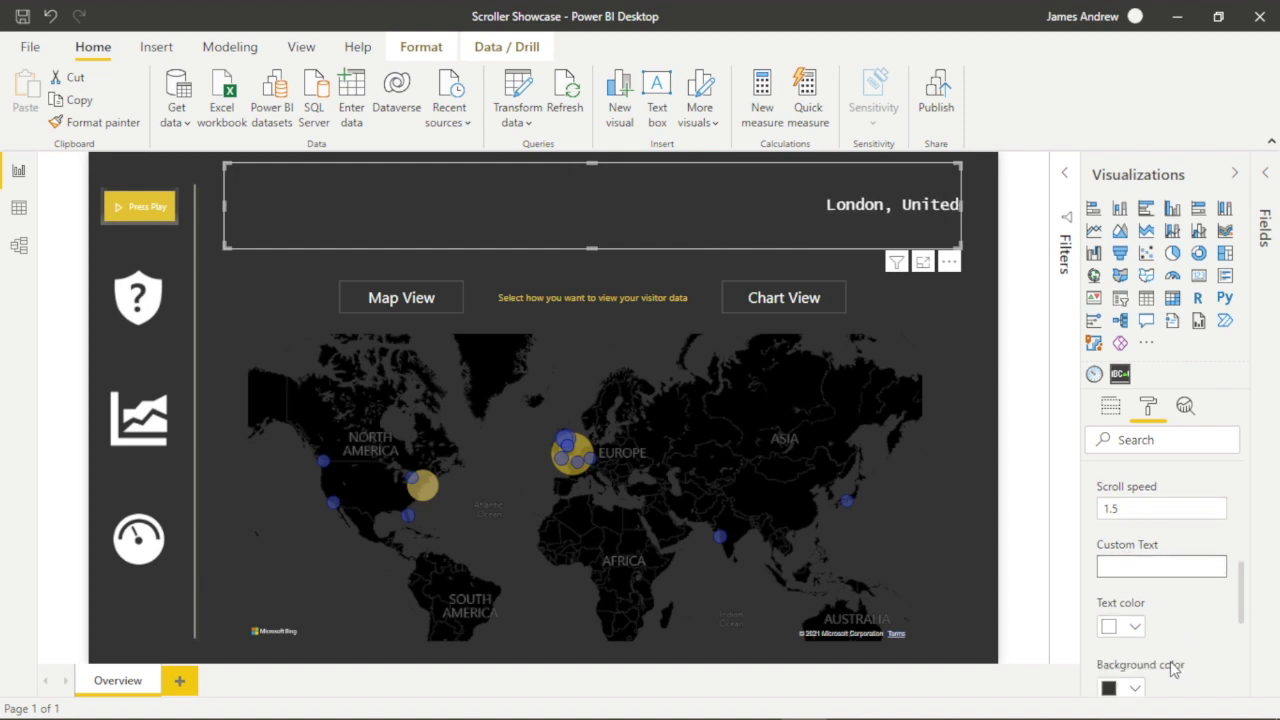
{"action": "left_click", "coordinate": [1136, 568]}
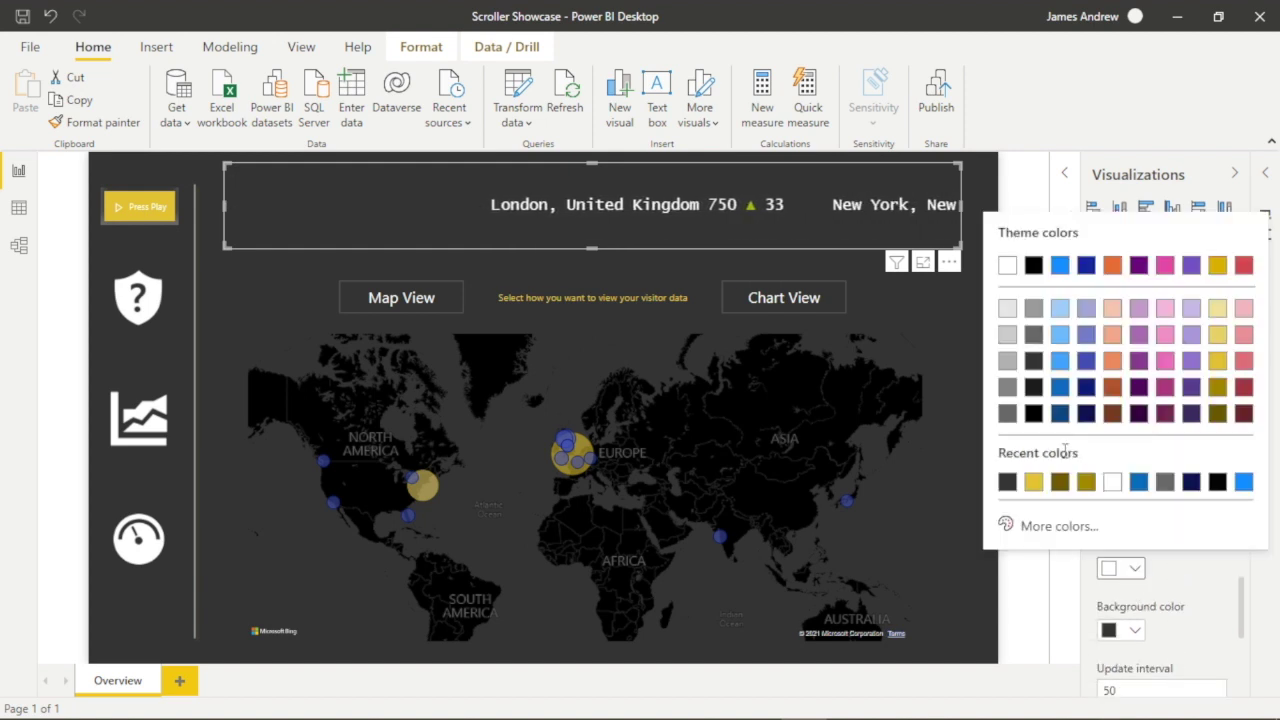
{"action": "left_click", "coordinate": [1038, 488]}
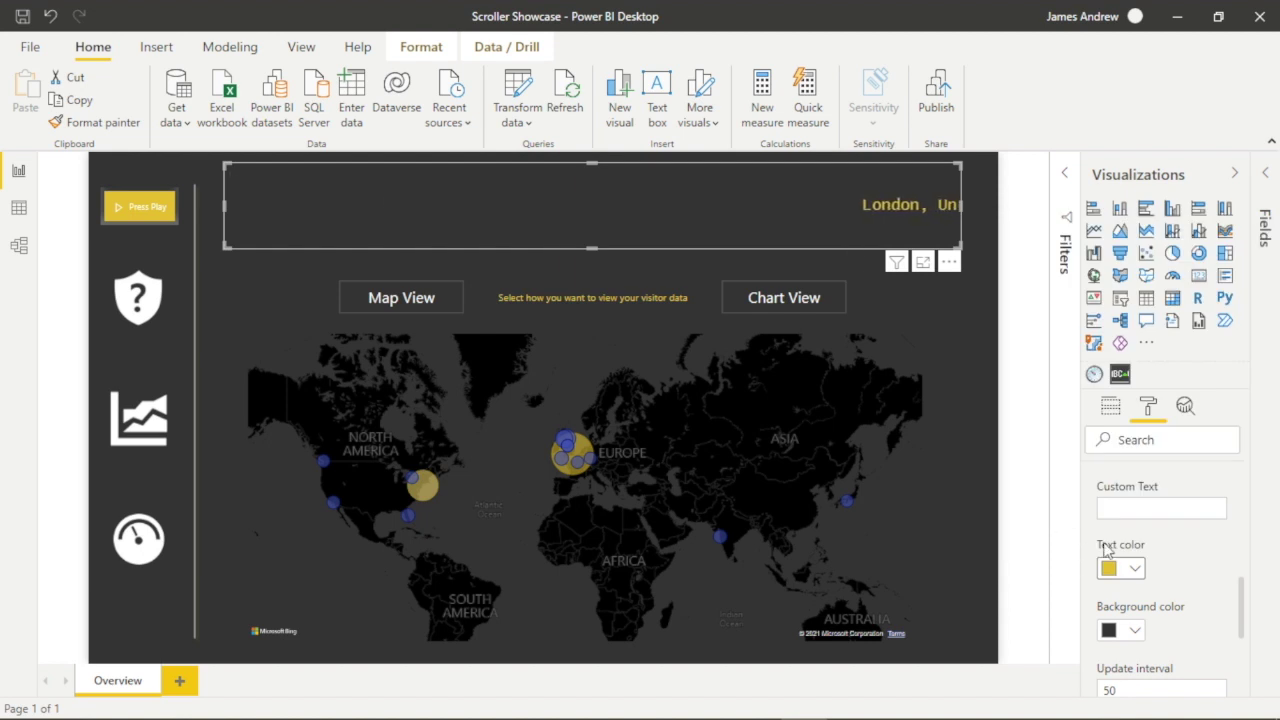
{"action": "scroll", "coordinate": [1162, 558], "scroll_direction": "down", "scroll_amount": 2}
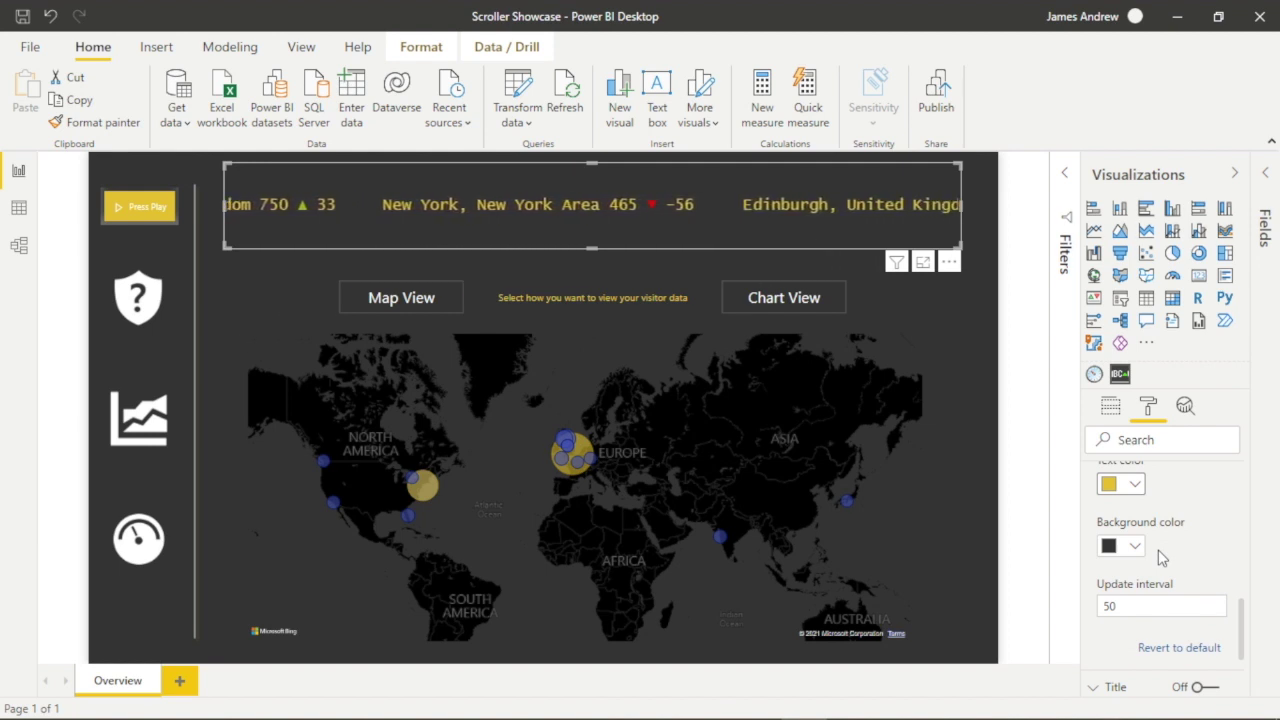
{"action": "scroll", "coordinate": [1158, 555], "scroll_direction": "up", "scroll_amount": 1}
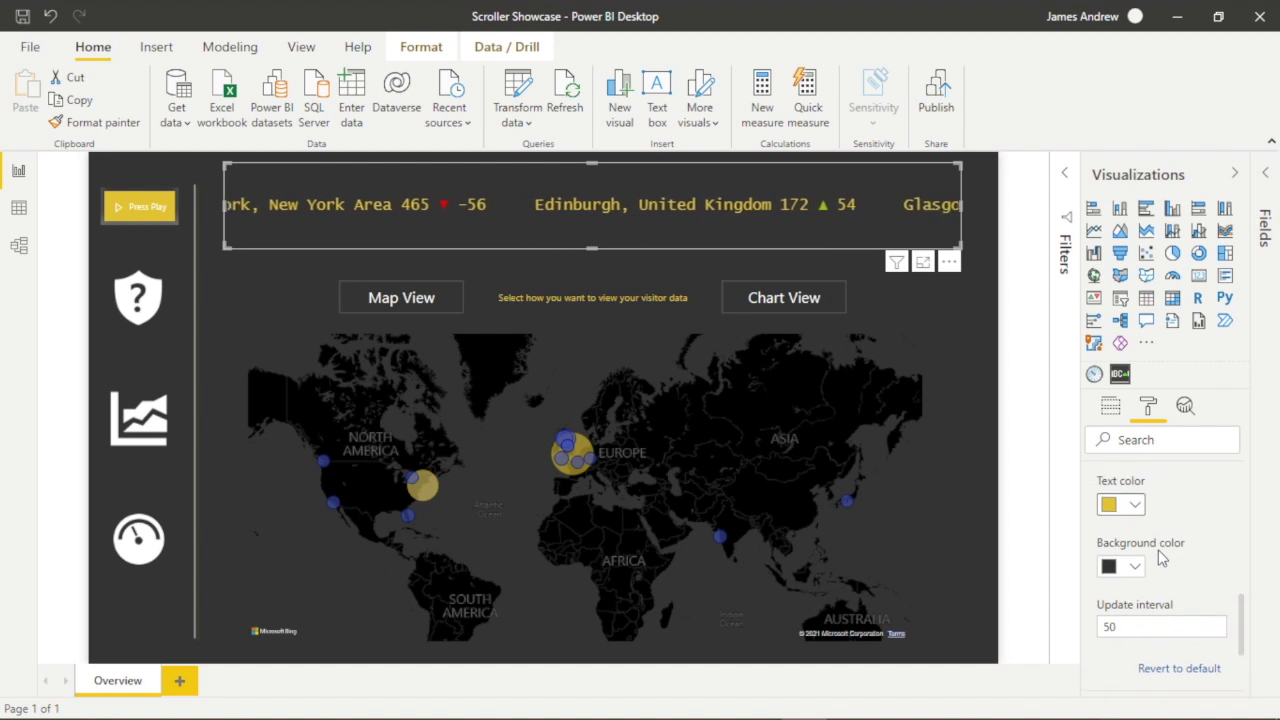
{"action": "left_click", "coordinate": [1112, 504]}
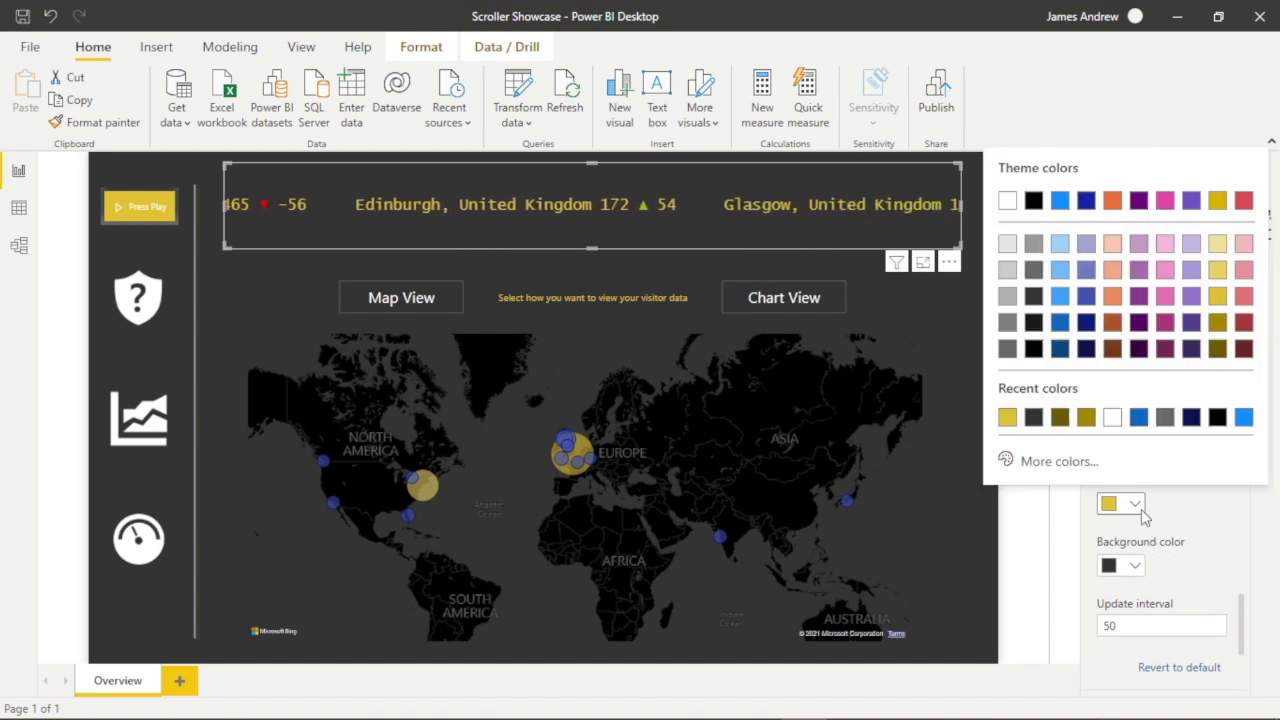
{"action": "left_click", "coordinate": [1112, 418]}
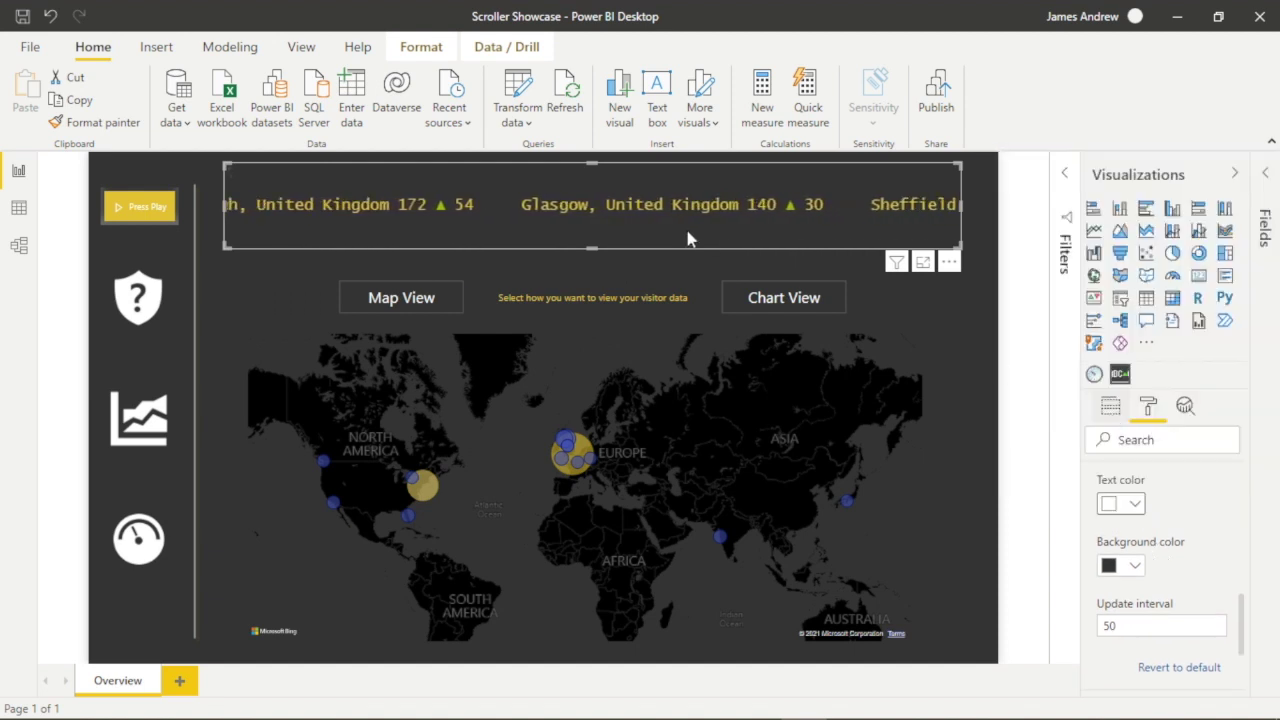
{"action": "left_click", "coordinate": [1126, 567]}
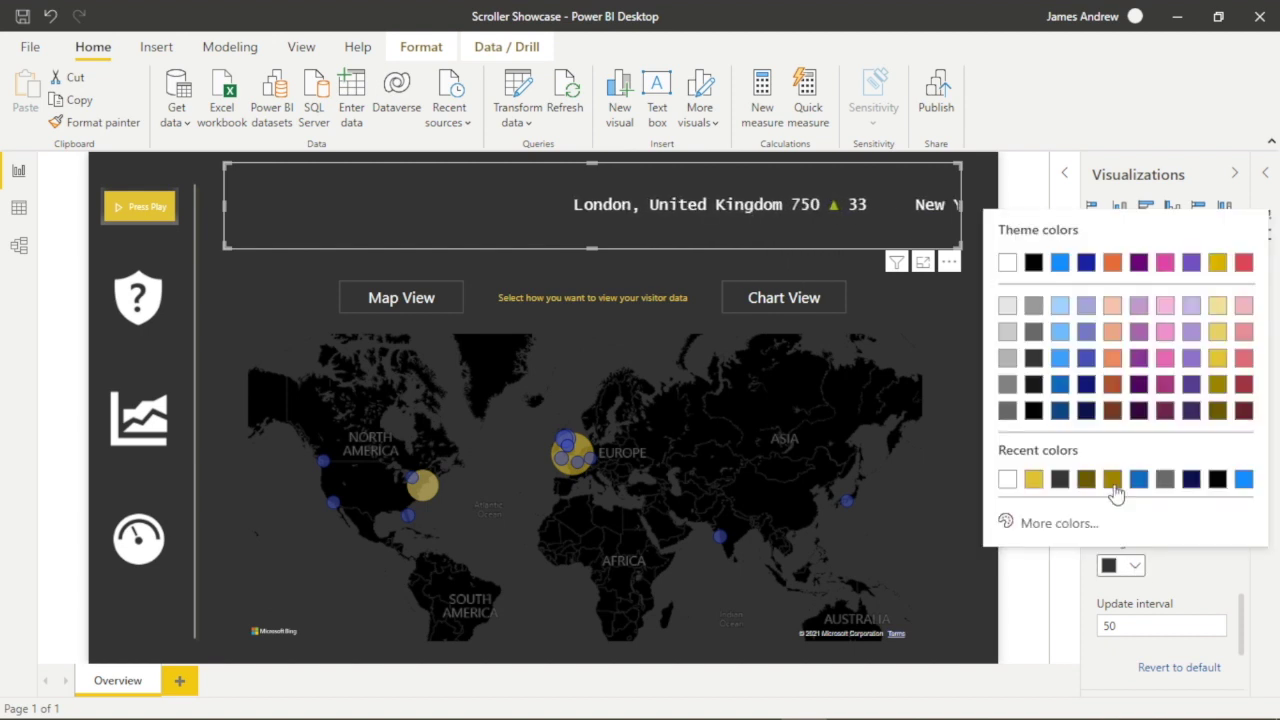
{"action": "left_click", "coordinate": [1036, 480]}
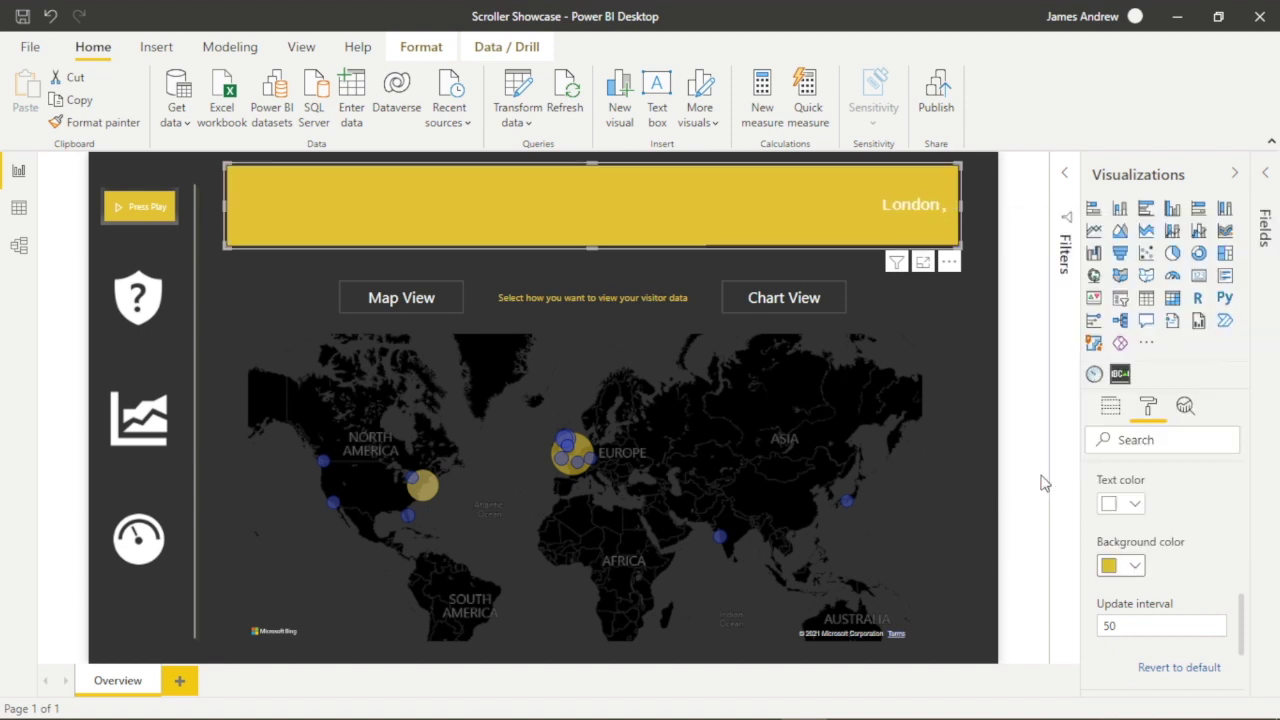
{"action": "left_click", "coordinate": [964, 434]}
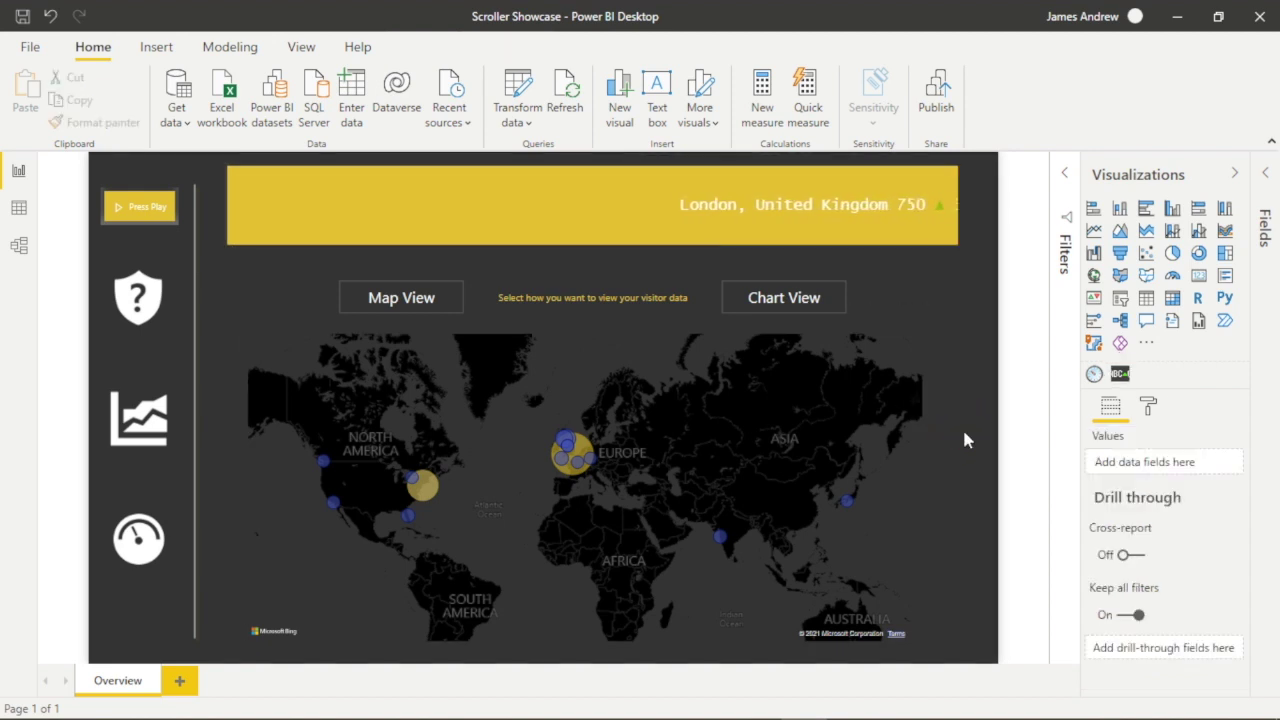
{"action": "left_click", "coordinate": [890, 237]}
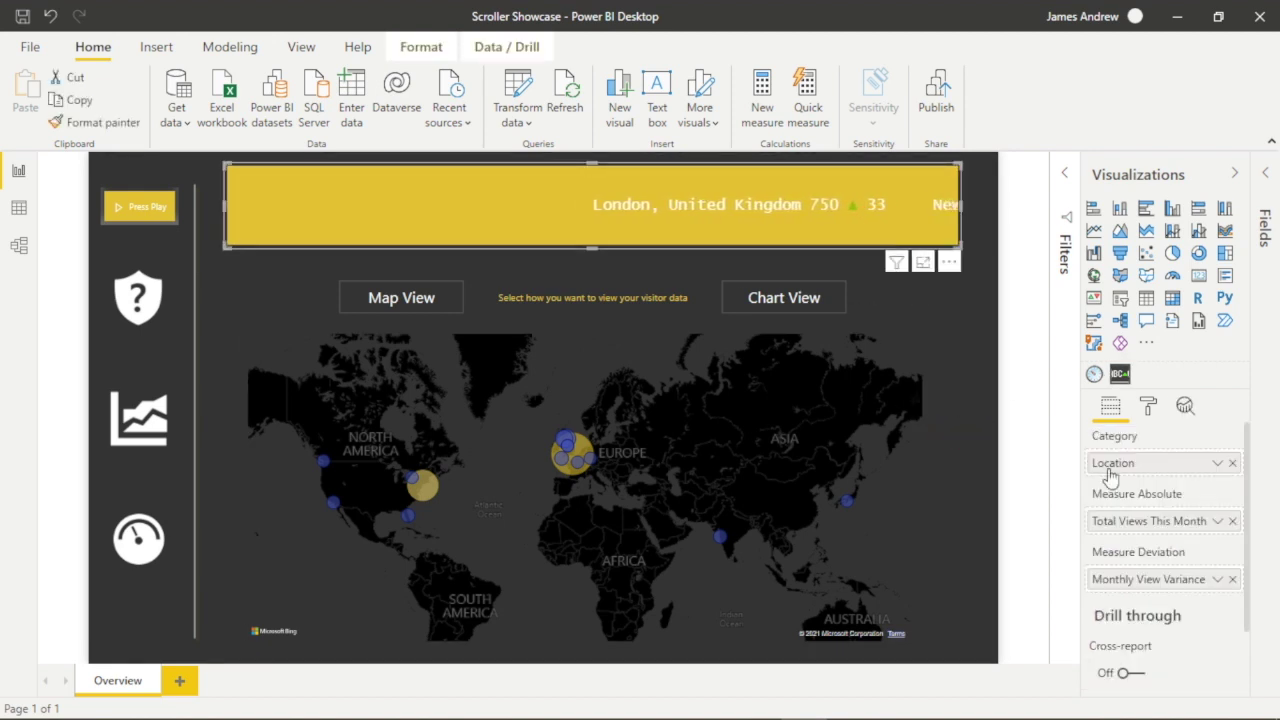
{"action": "left_click", "coordinate": [1150, 414]}
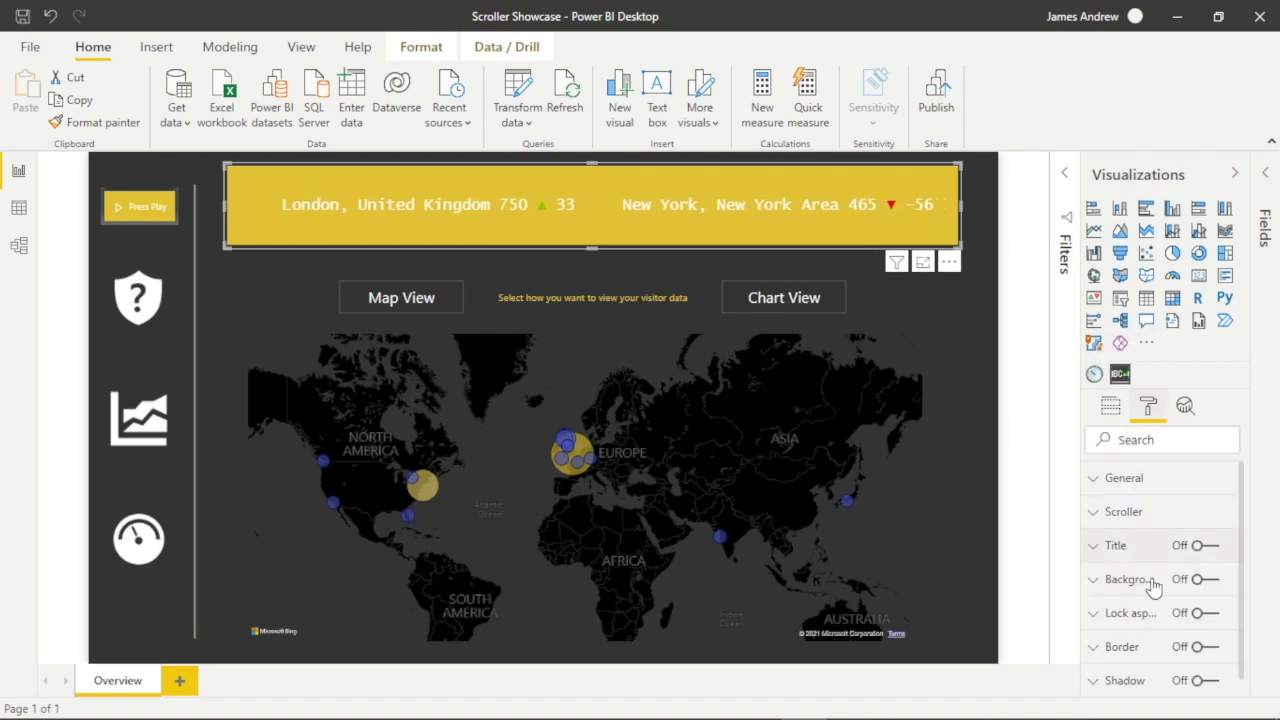
{"action": "scroll", "coordinate": [1150, 600], "scroll_direction": "up", "scroll_amount": 1}
{"action": "left_click", "coordinate": [1096, 514]}
{"action": "scroll", "coordinate": [1160, 570], "scroll_direction": "down", "scroll_amount": 3}
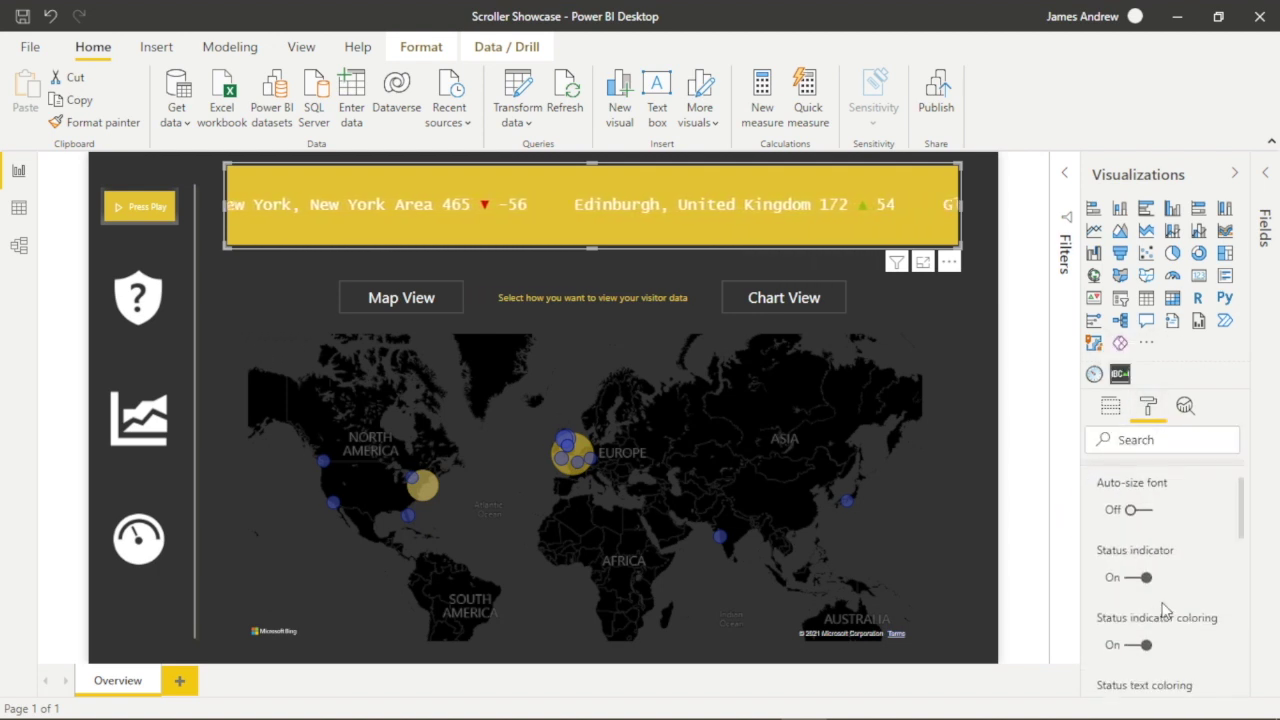
{"action": "scroll", "coordinate": [1148, 600], "scroll_direction": "down", "scroll_amount": 5}
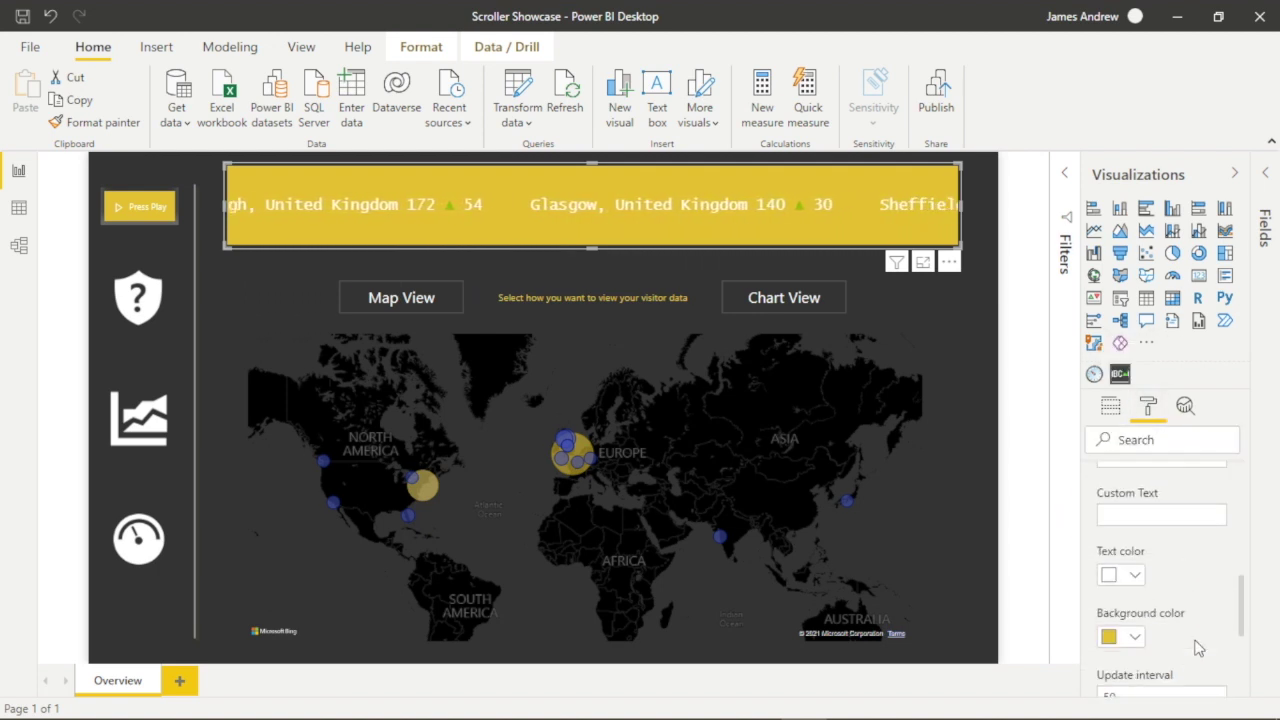
{"action": "left_click", "coordinate": [1130, 597]}
{"action": "left_click", "coordinate": [1034, 288]}
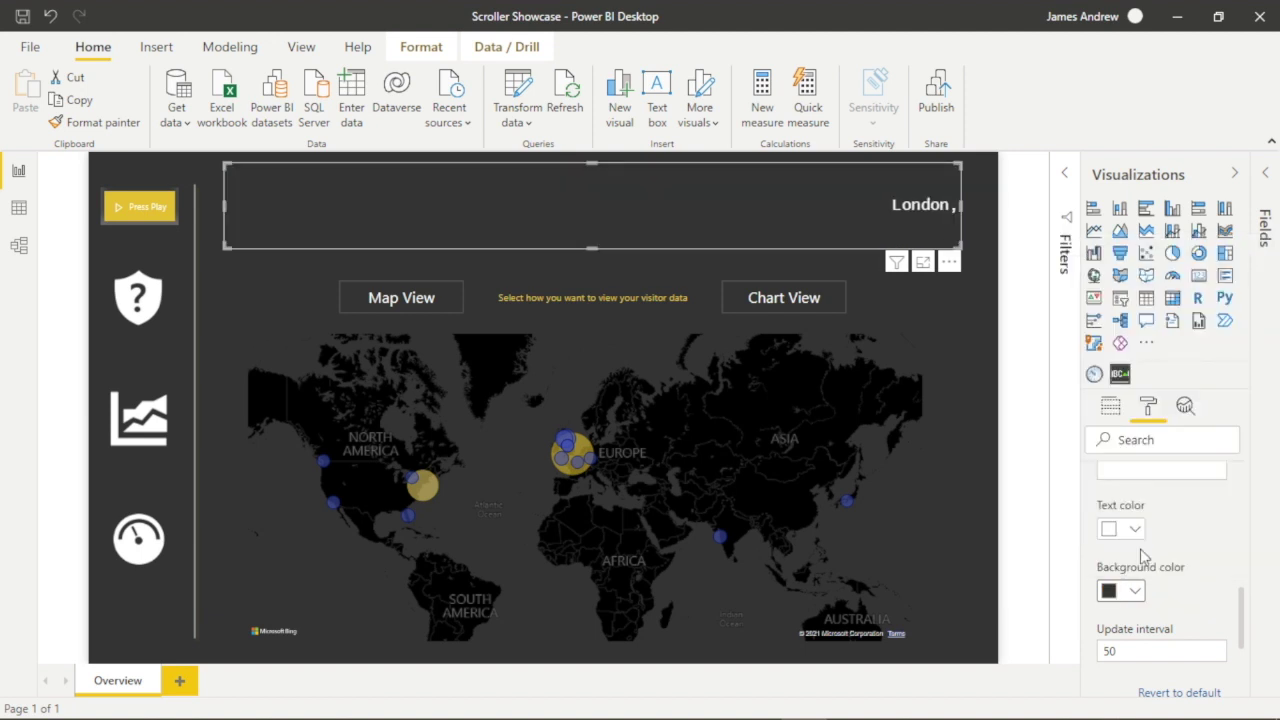
{"action": "scroll", "coordinate": [1190, 580], "scroll_direction": "down", "scroll_amount": 1}
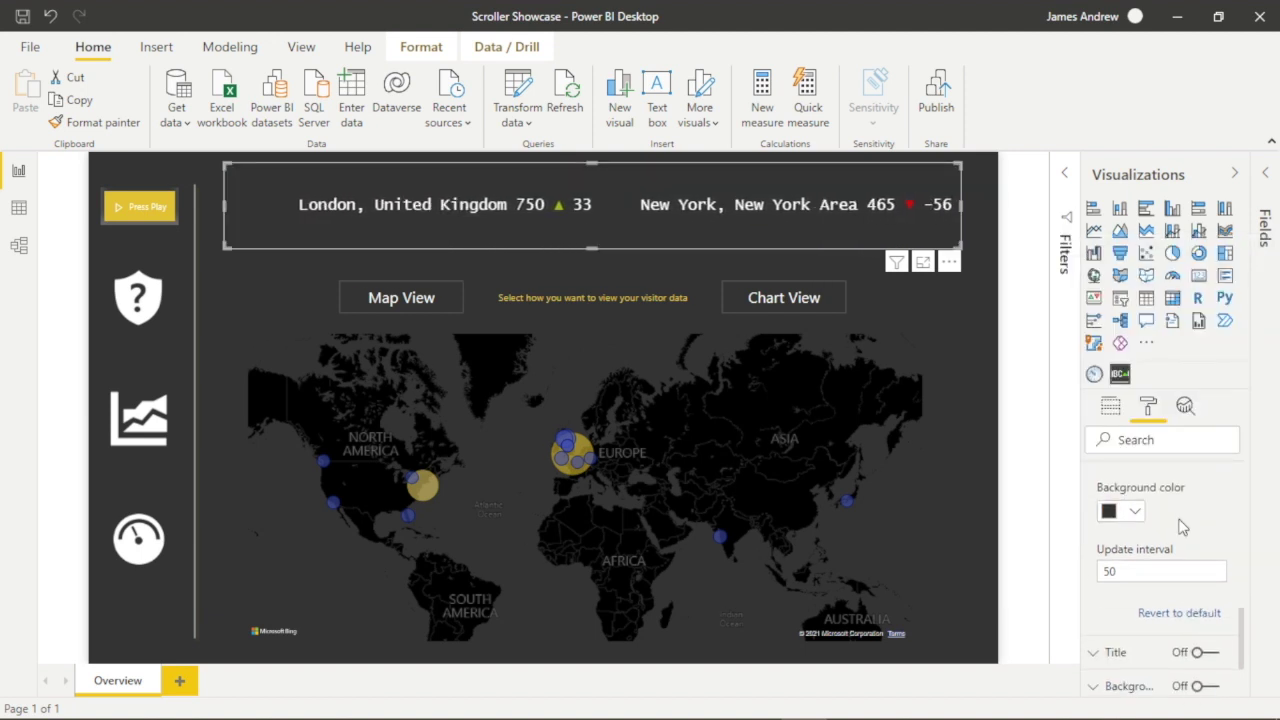
- Collapse the ticker's Scroller section and deselect the ticker to preview it
{"action": "scroll", "coordinate": [1182, 527], "scroll_direction": "down", "scroll_amount": 3}
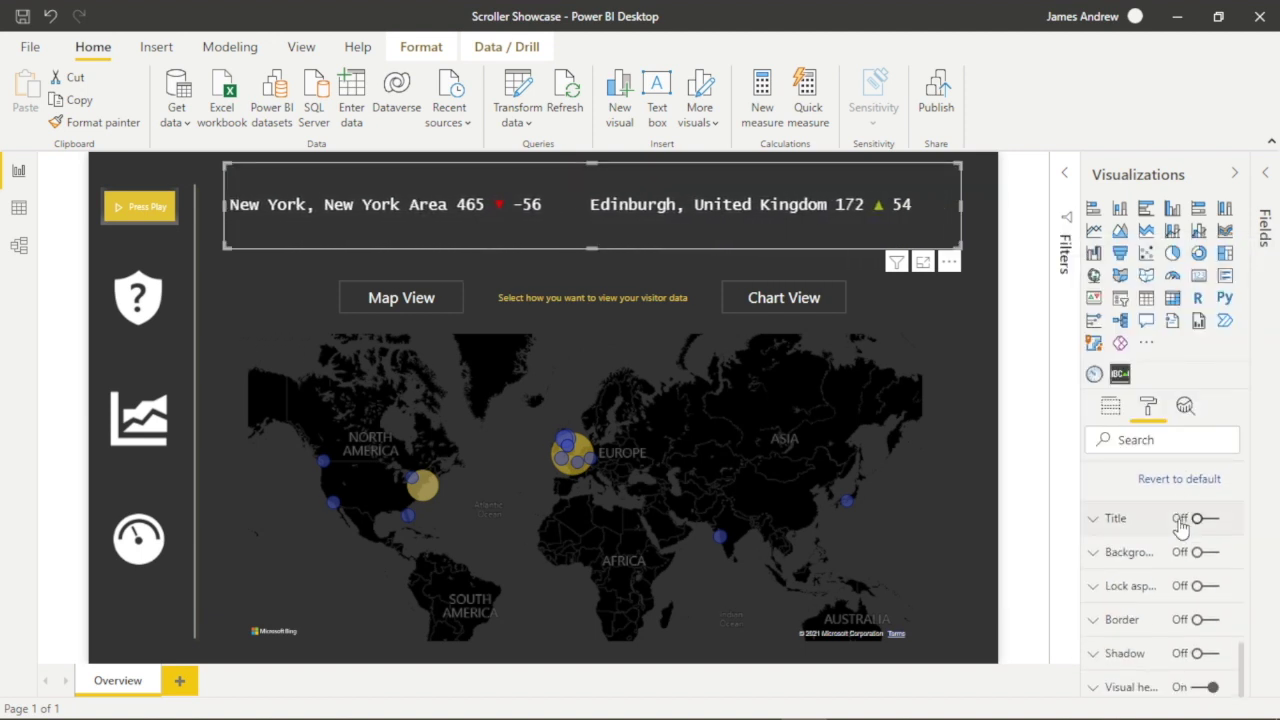
{"action": "scroll", "coordinate": [1150, 525], "scroll_direction": "up", "scroll_amount": 10}
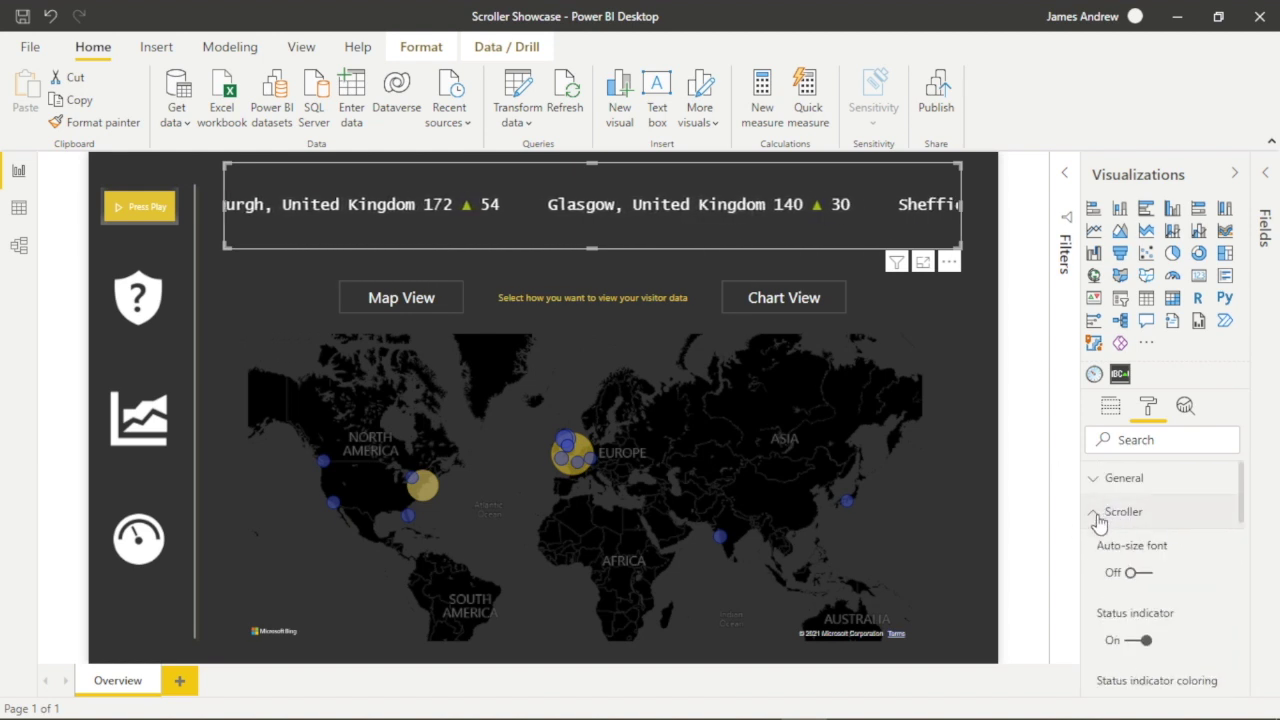
{"action": "left_click", "coordinate": [1098, 512]}
{"action": "left_click", "coordinate": [952, 437]}
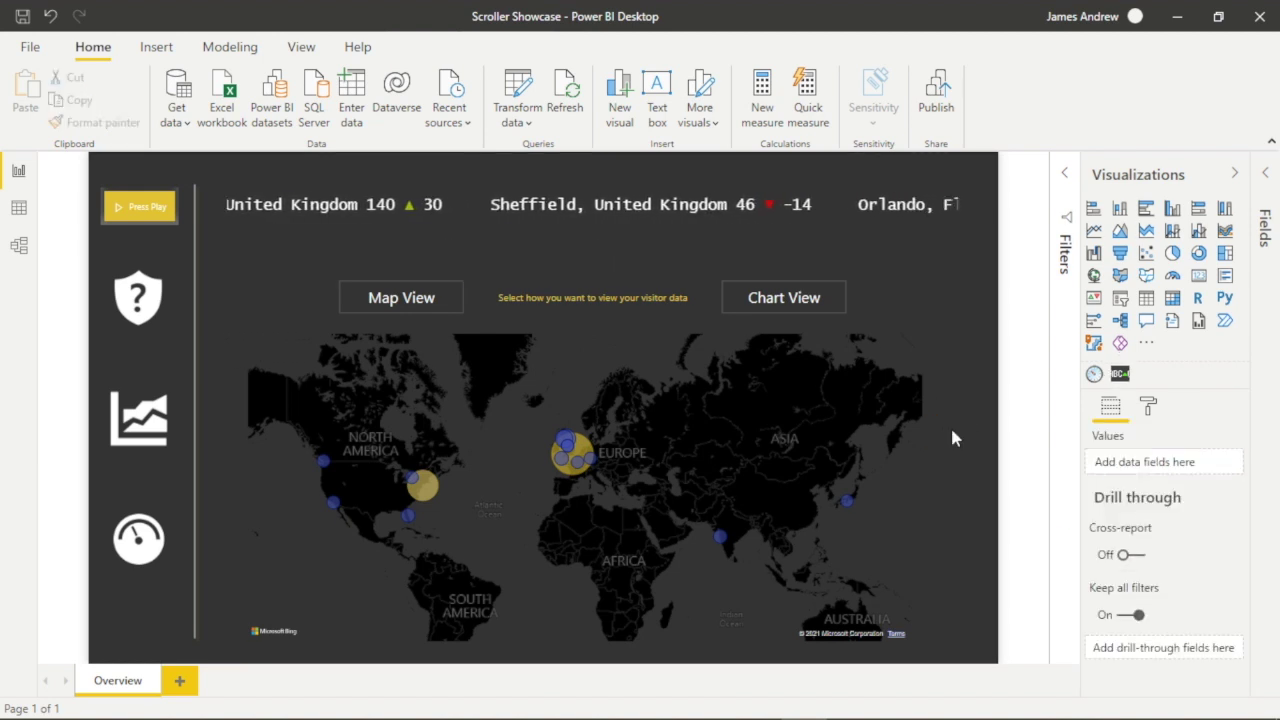
- Reselect the ticker, collapse Scroller again, then click the London map bubble to cross-filter the ticker
{"action": "left_click", "coordinate": [600, 205]}
{"action": "left_click", "coordinate": [1123, 511]}
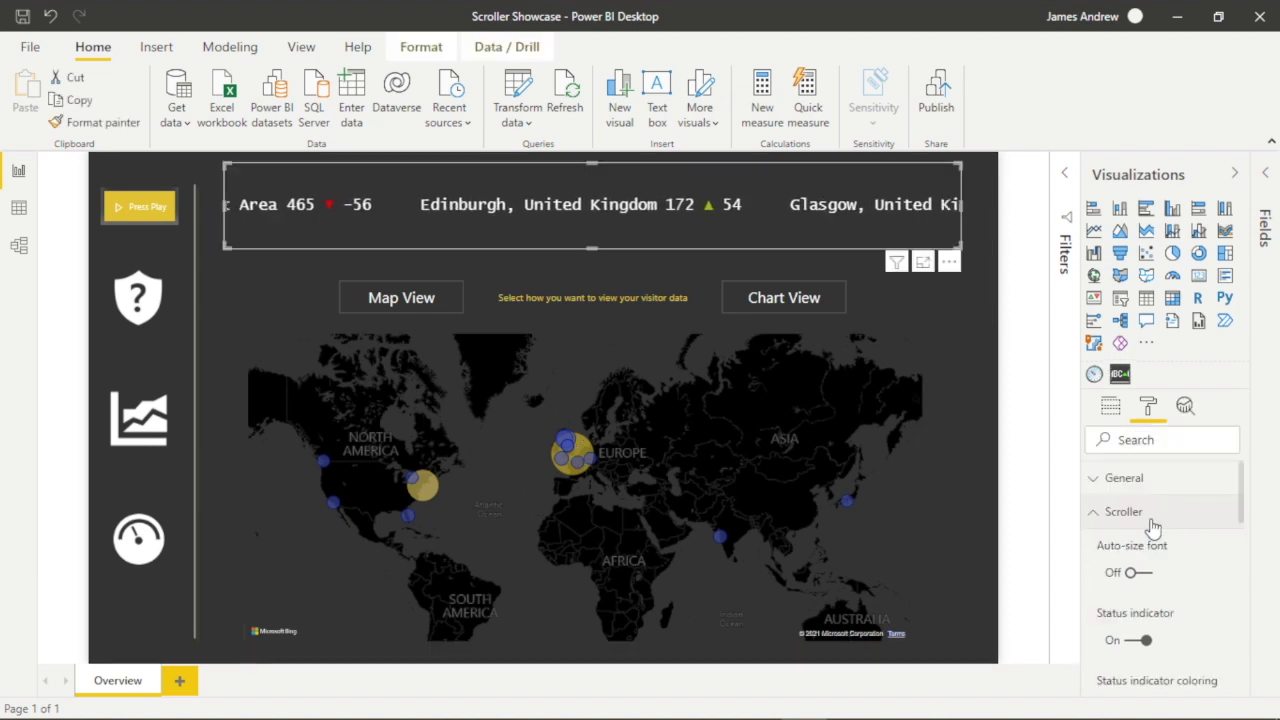
{"action": "left_click", "coordinate": [1098, 511]}
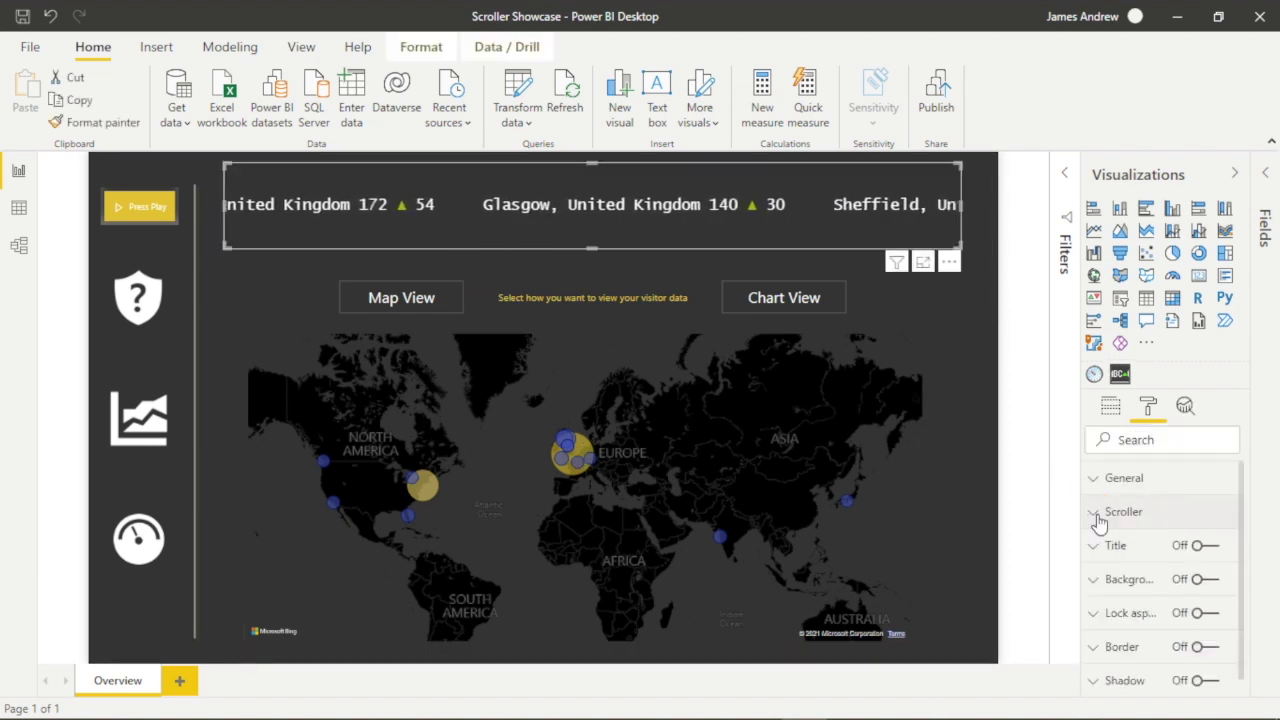
{"action": "left_click", "coordinate": [952, 437]}
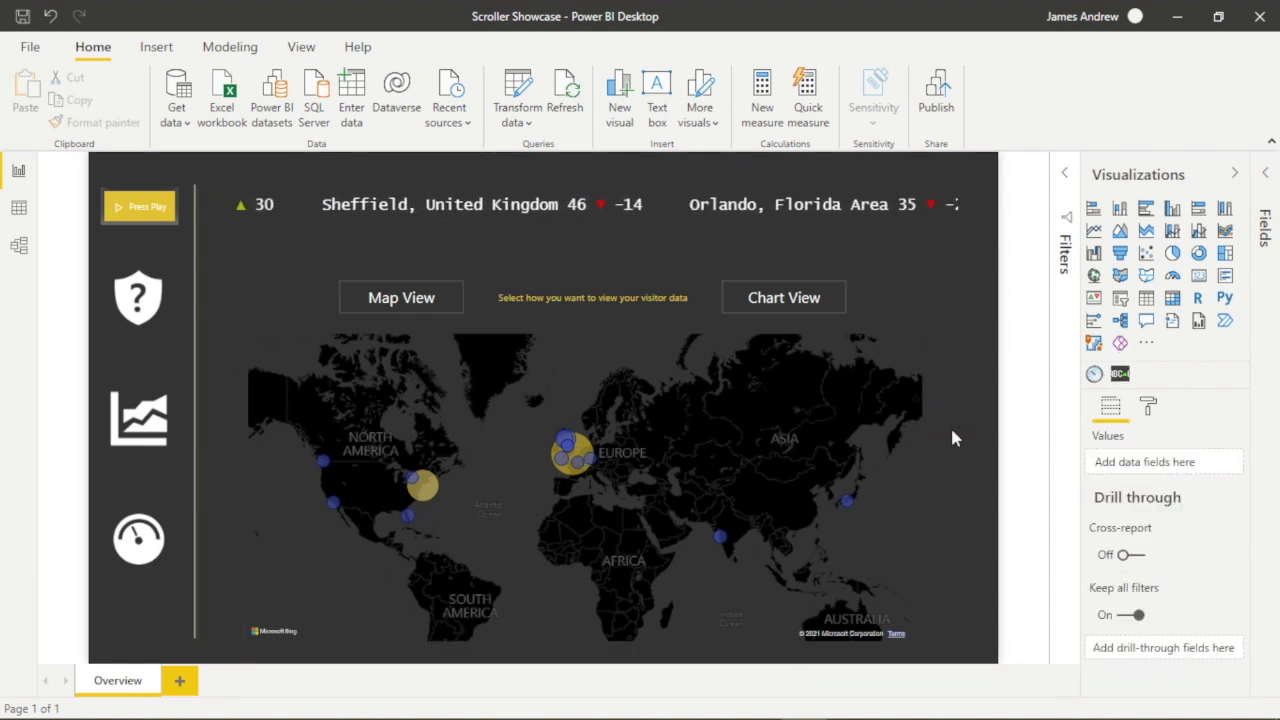
{"action": "left_click", "coordinate": [578, 443]}
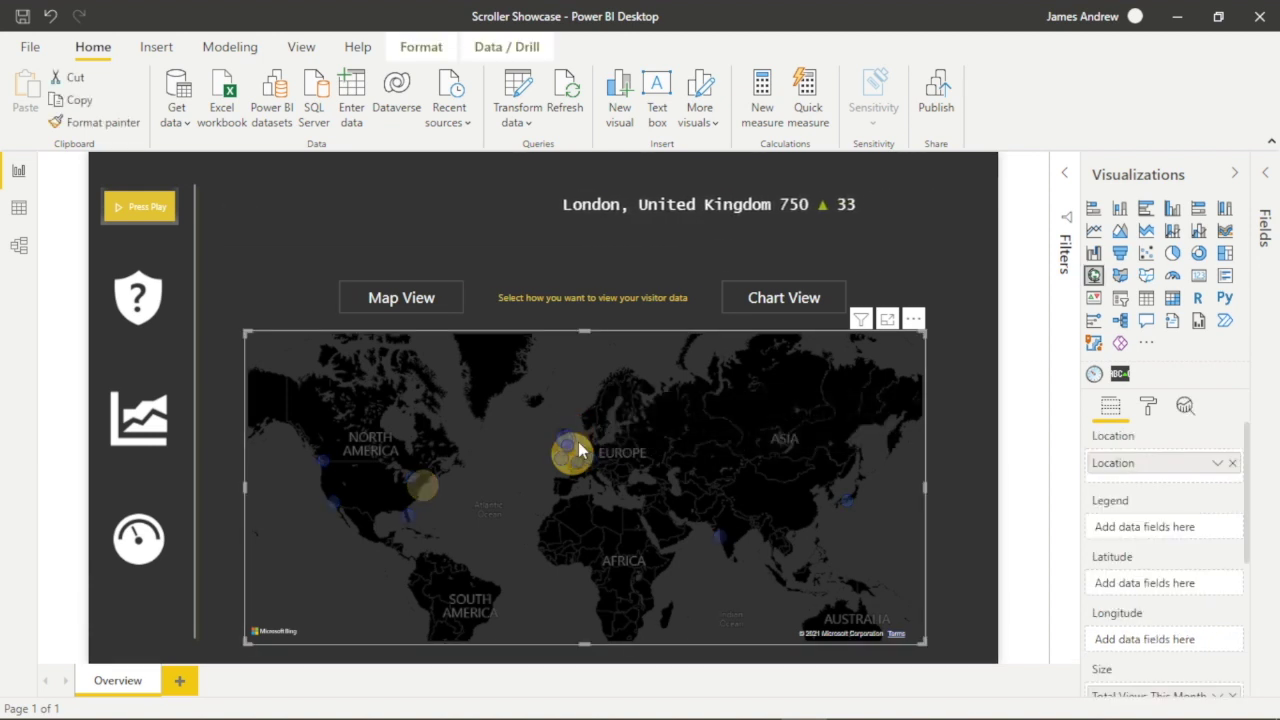
{"action": "mouse_move", "coordinate": [581, 443]}
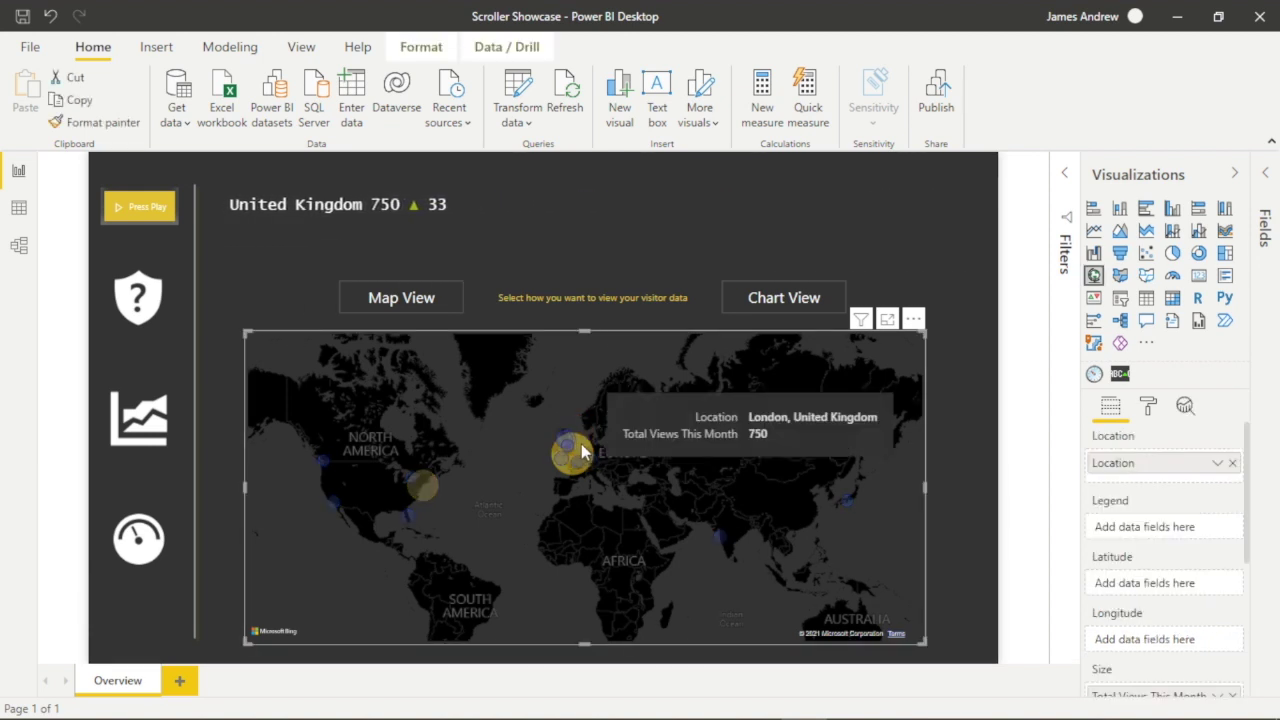